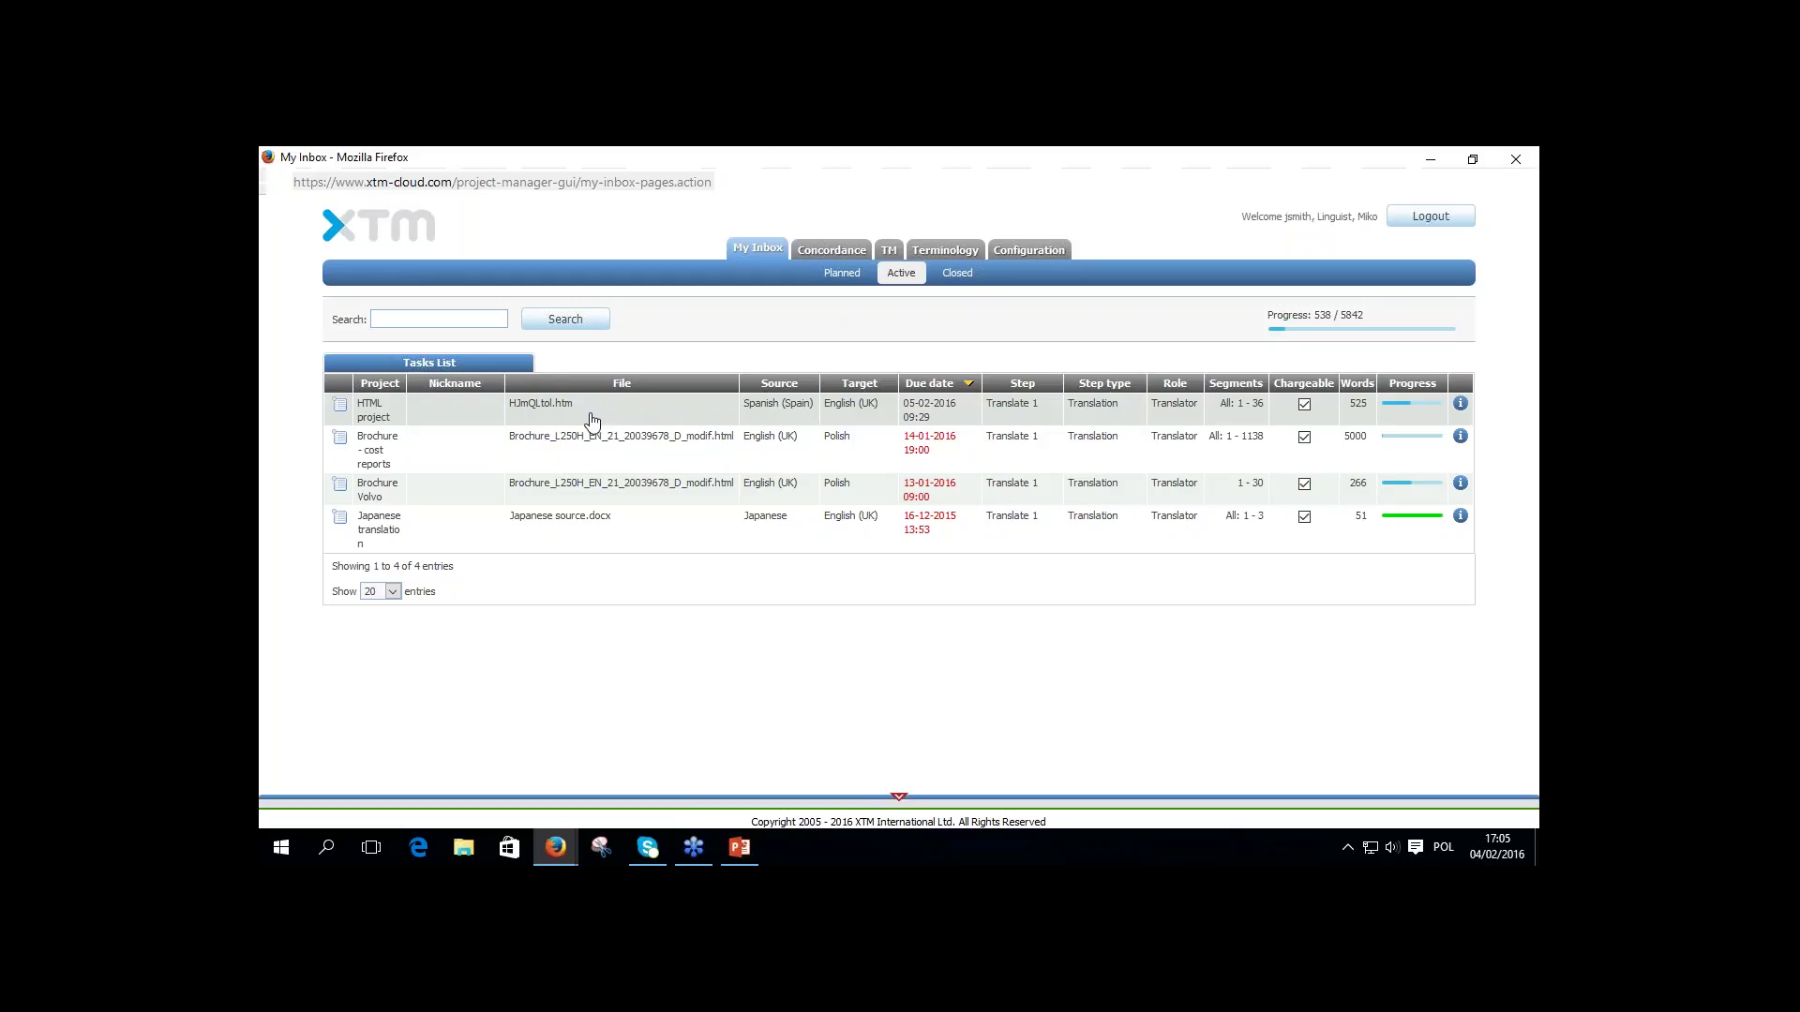
Open the HTML project task's file HJmQLtol.htm from the active tasks list for translation.
click(341, 411)
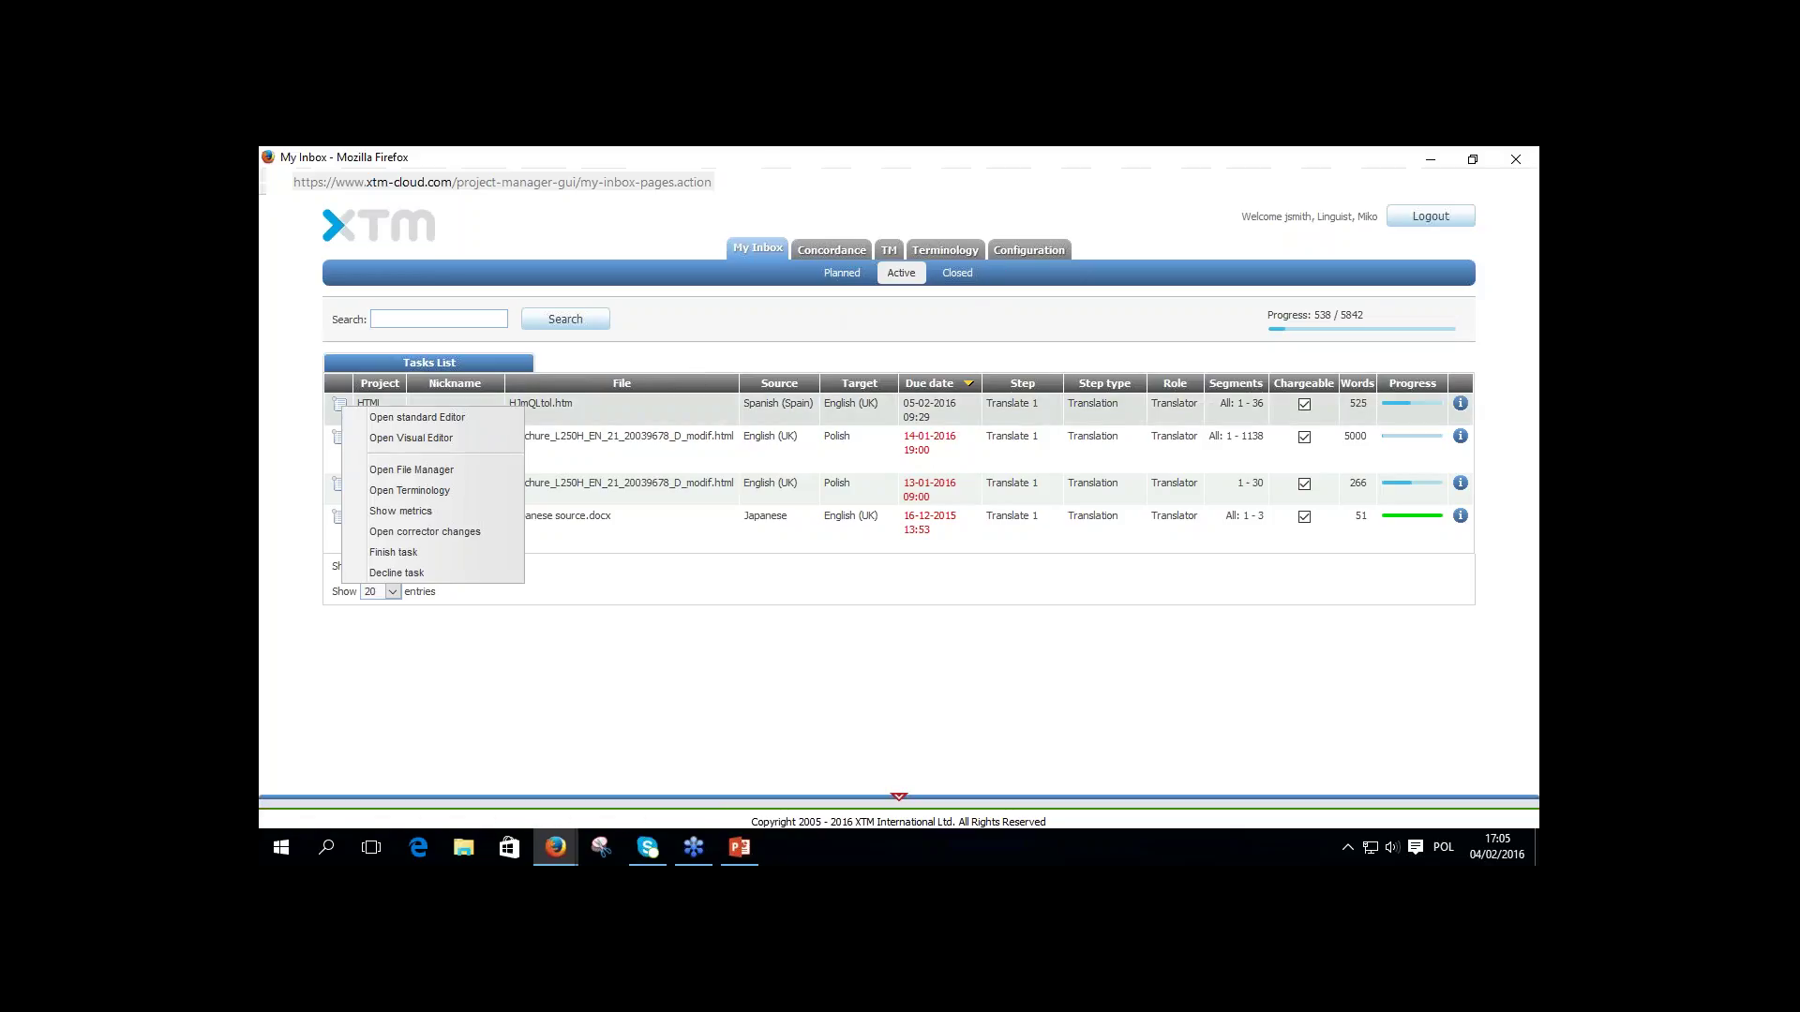
click(898, 277)
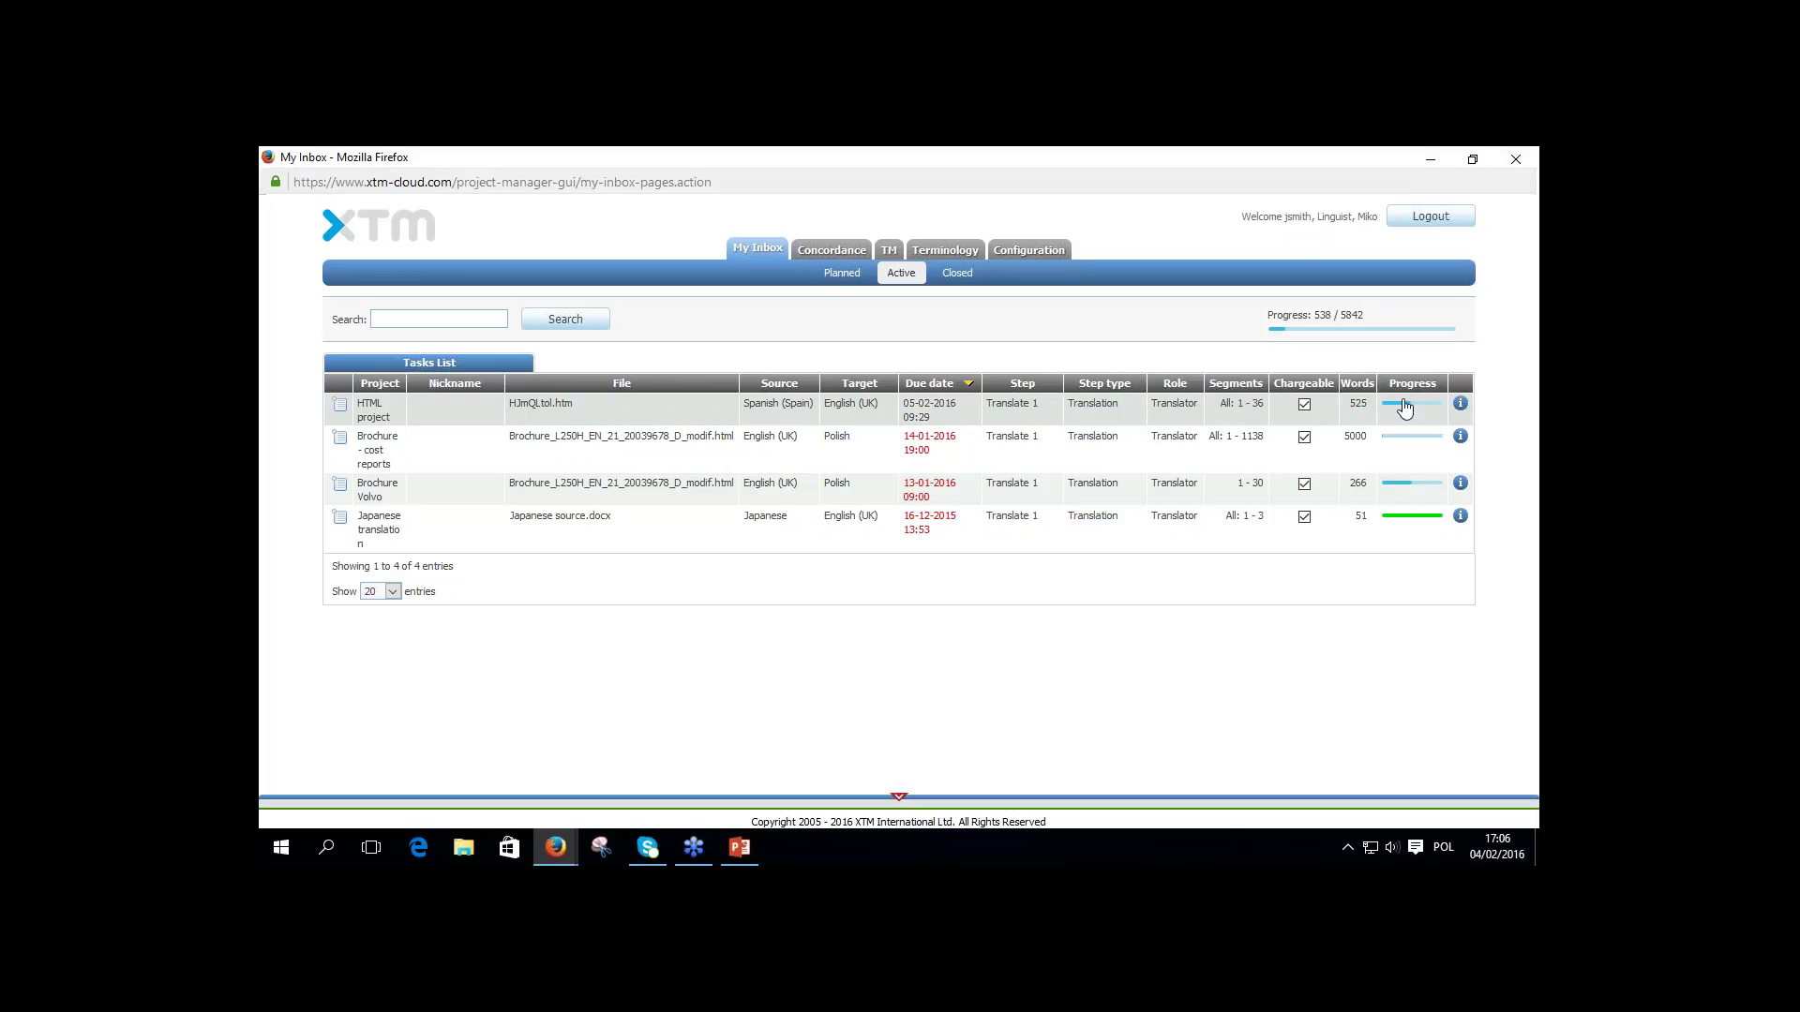
mouse_move(1404, 410)
click(382, 421)
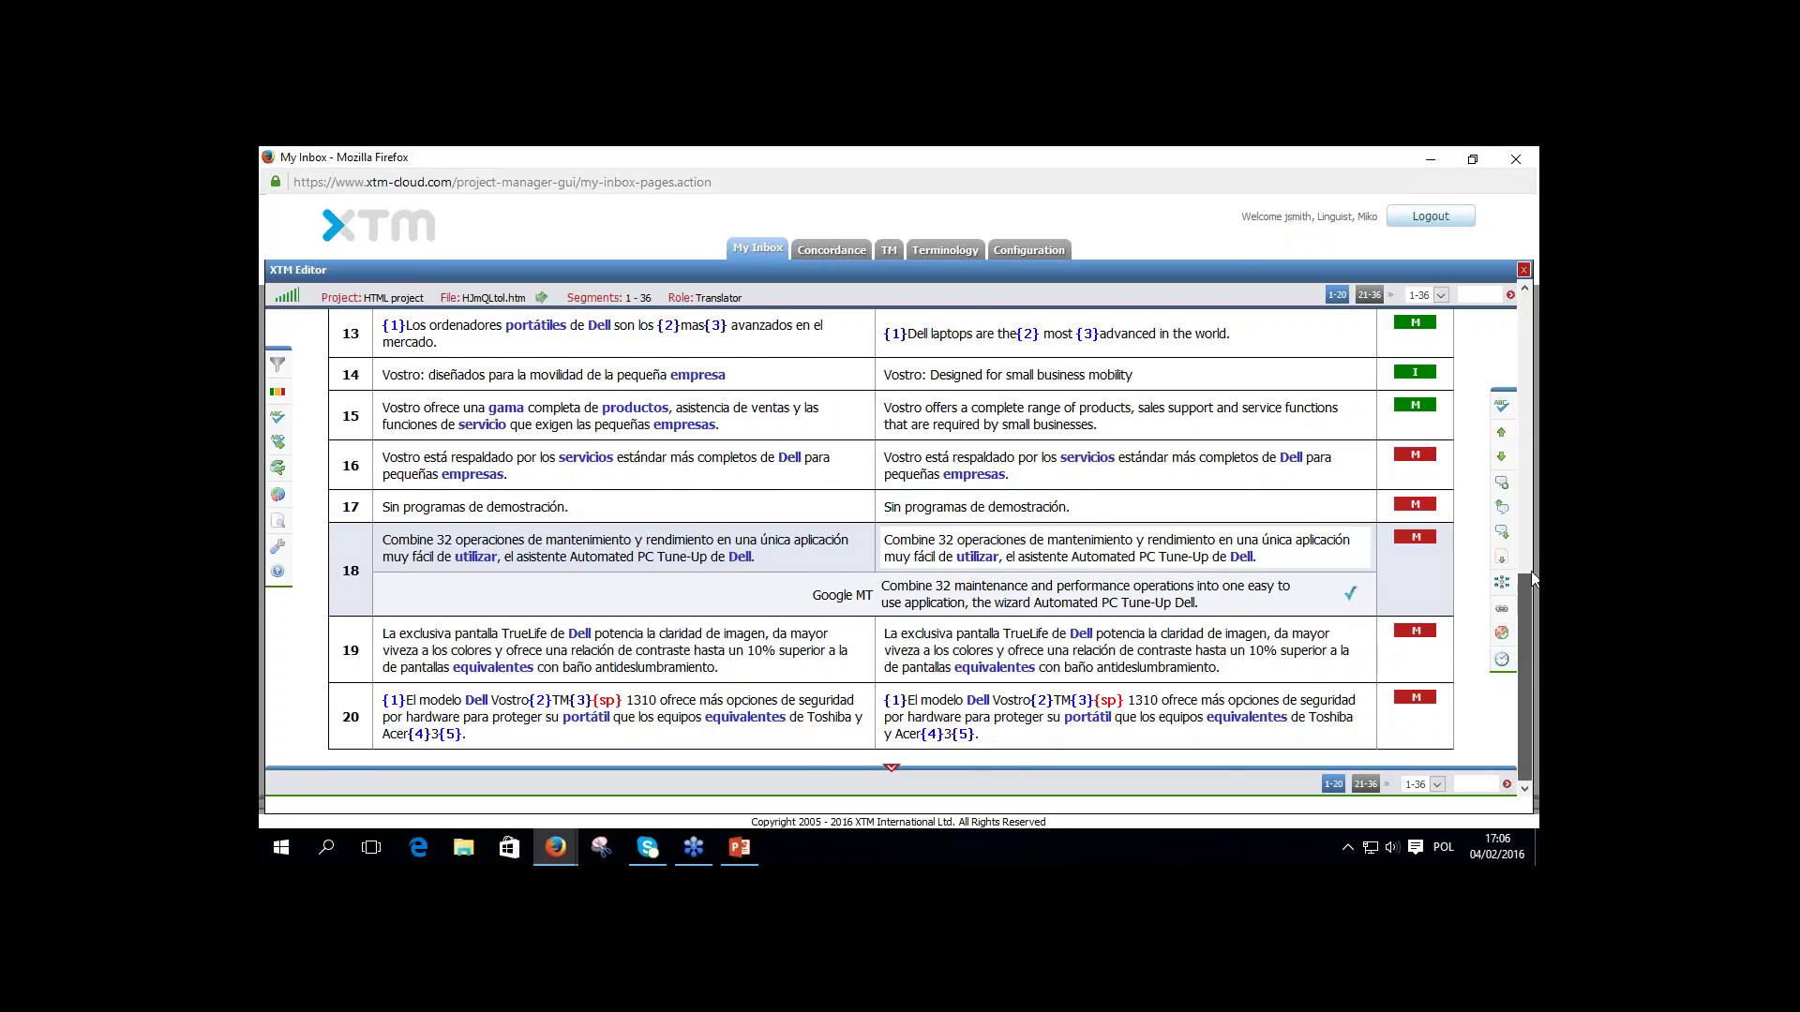
Activate segments 1 and 4 in turn to compare the suggested matches shown under each one.
scroll(1532, 571, up, 10)
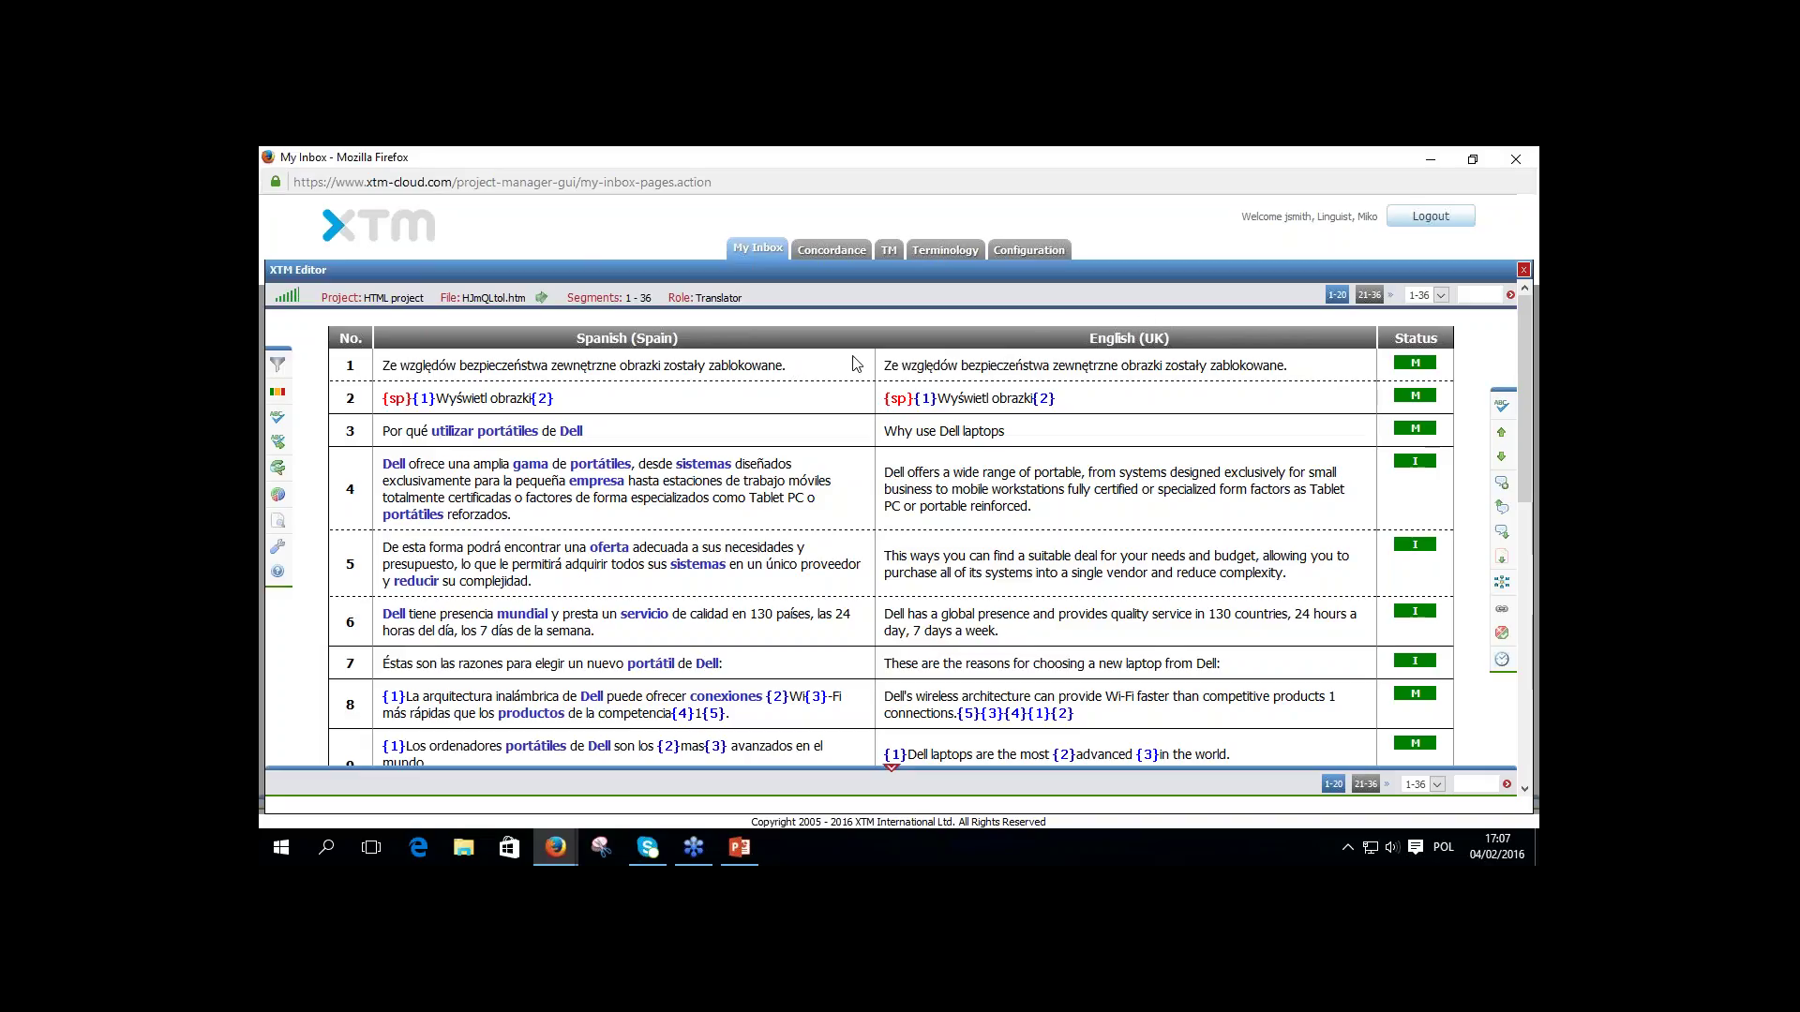
click(942, 358)
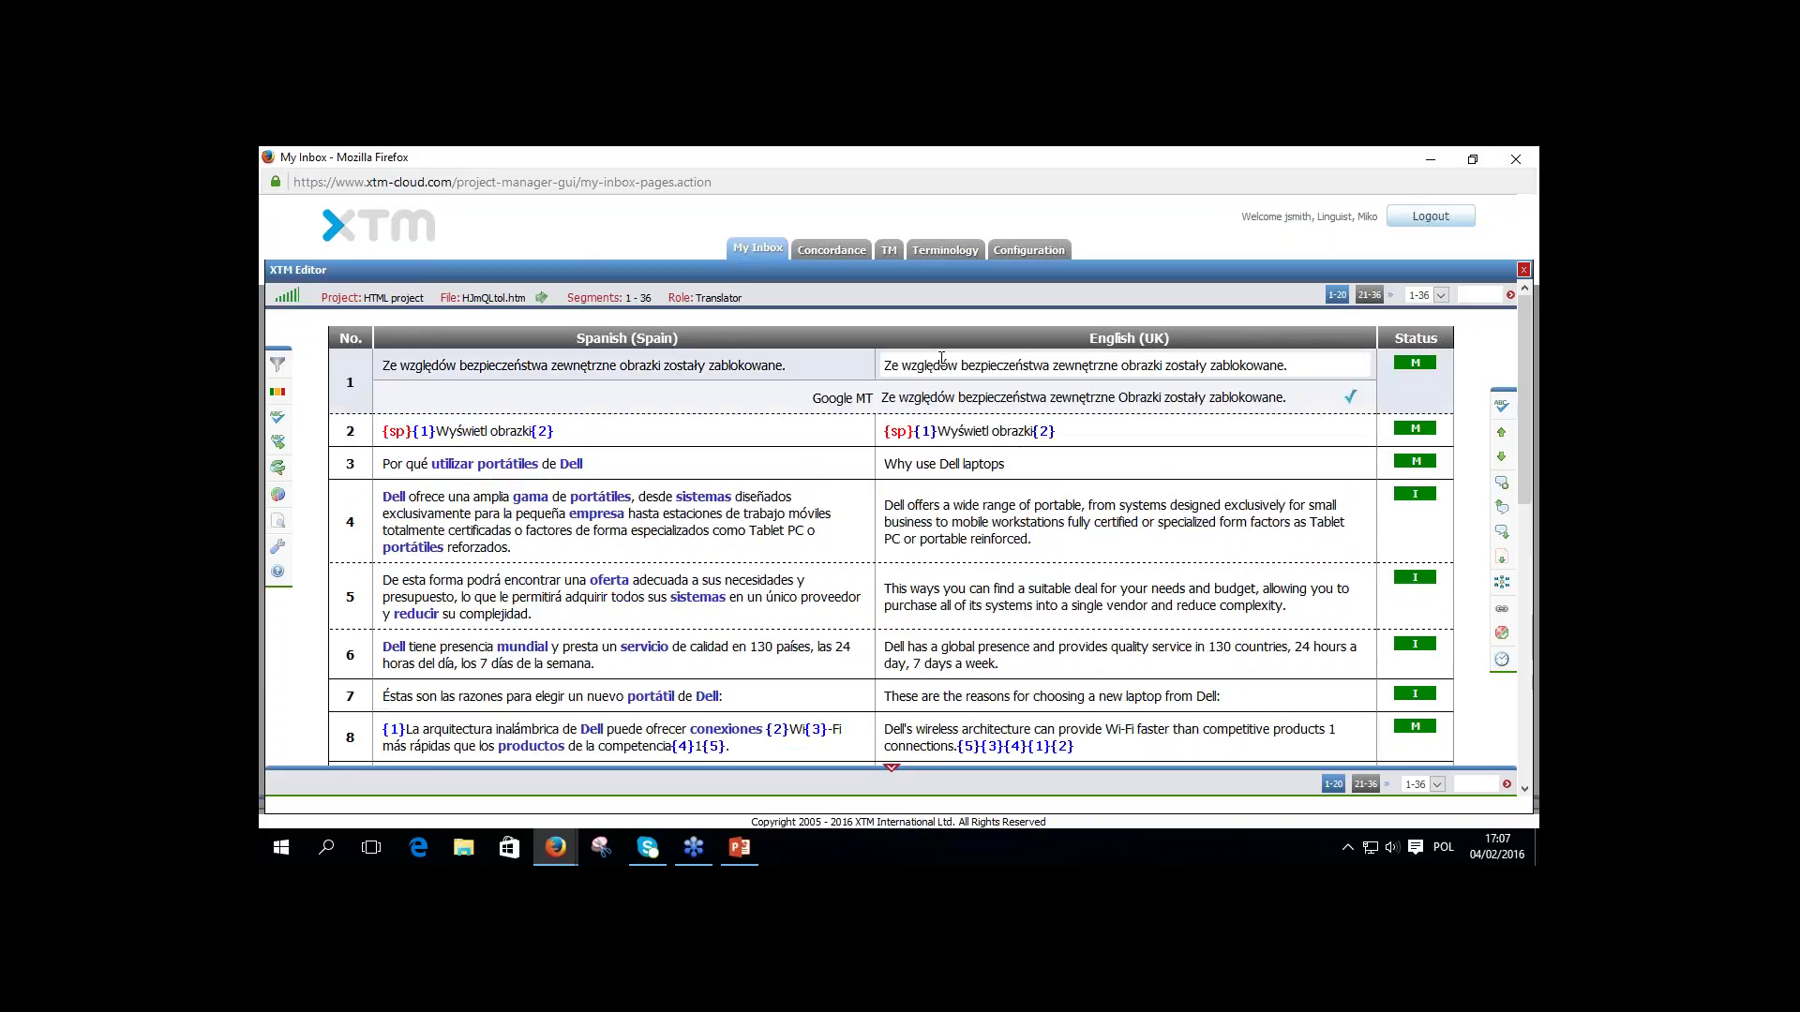
click(1004, 509)
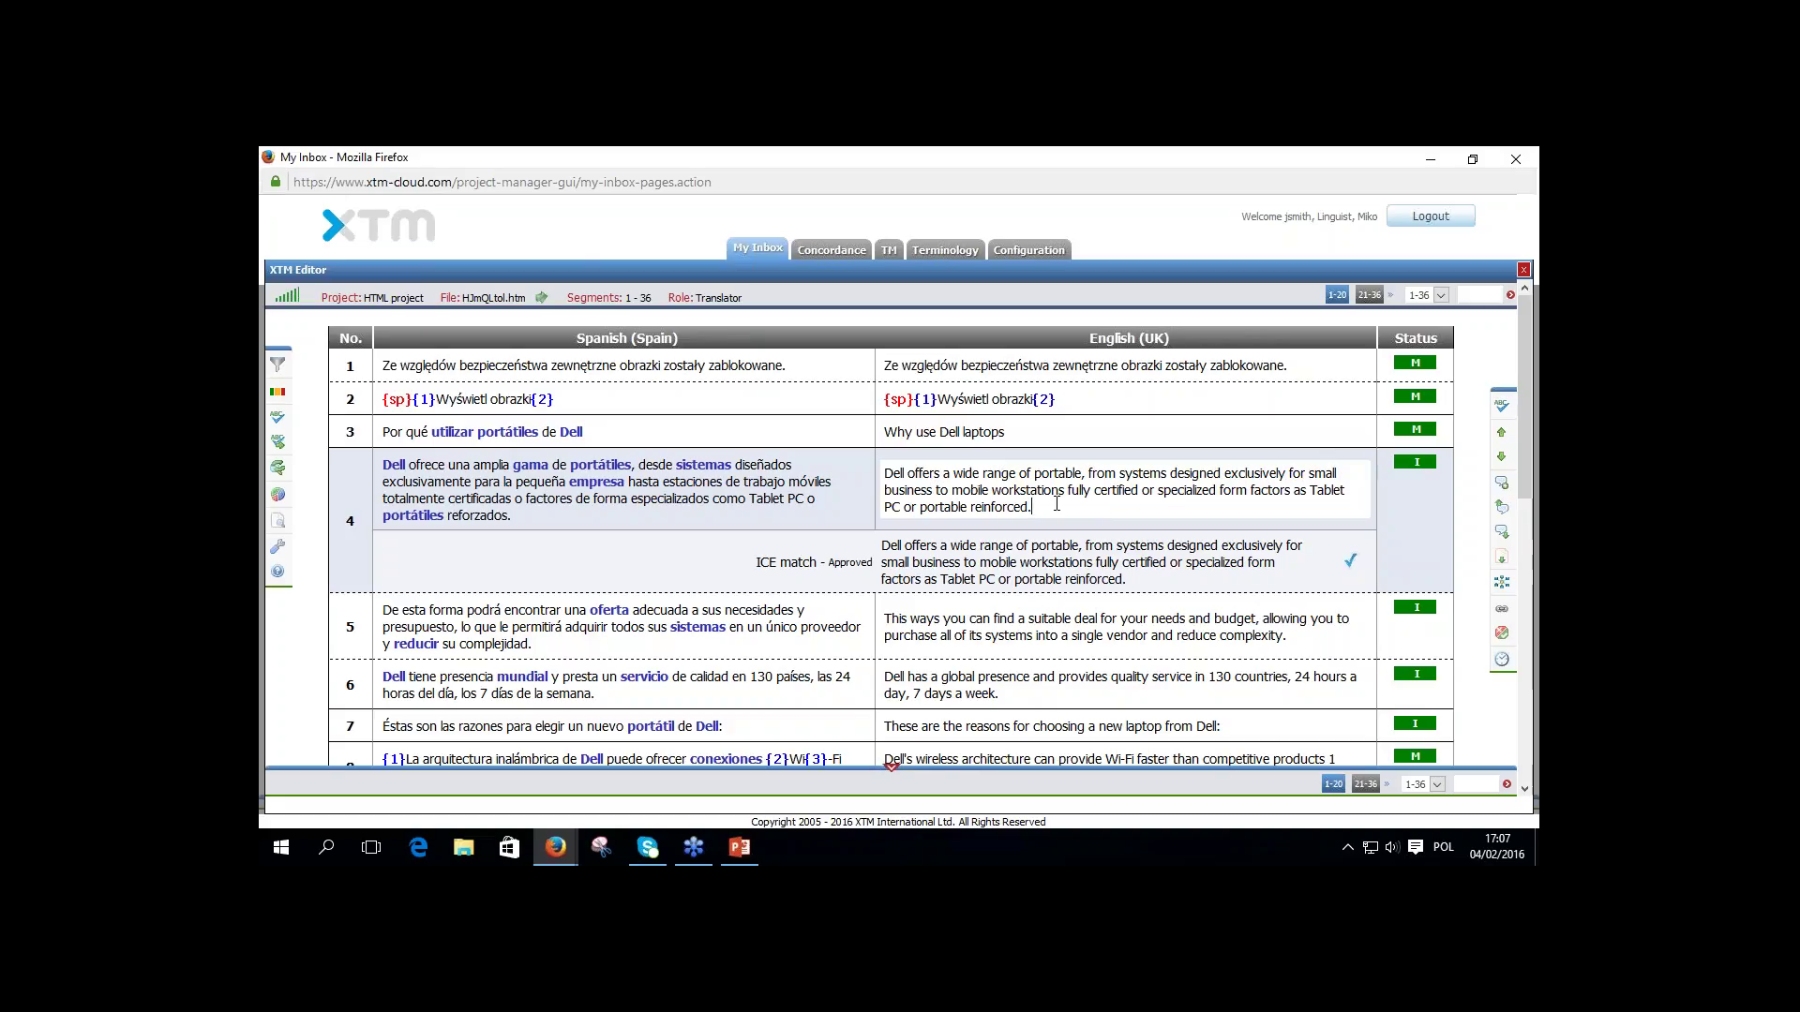
Open the editor help, read the explanation of status colours and matching-type letters, and close the help.
click(277, 573)
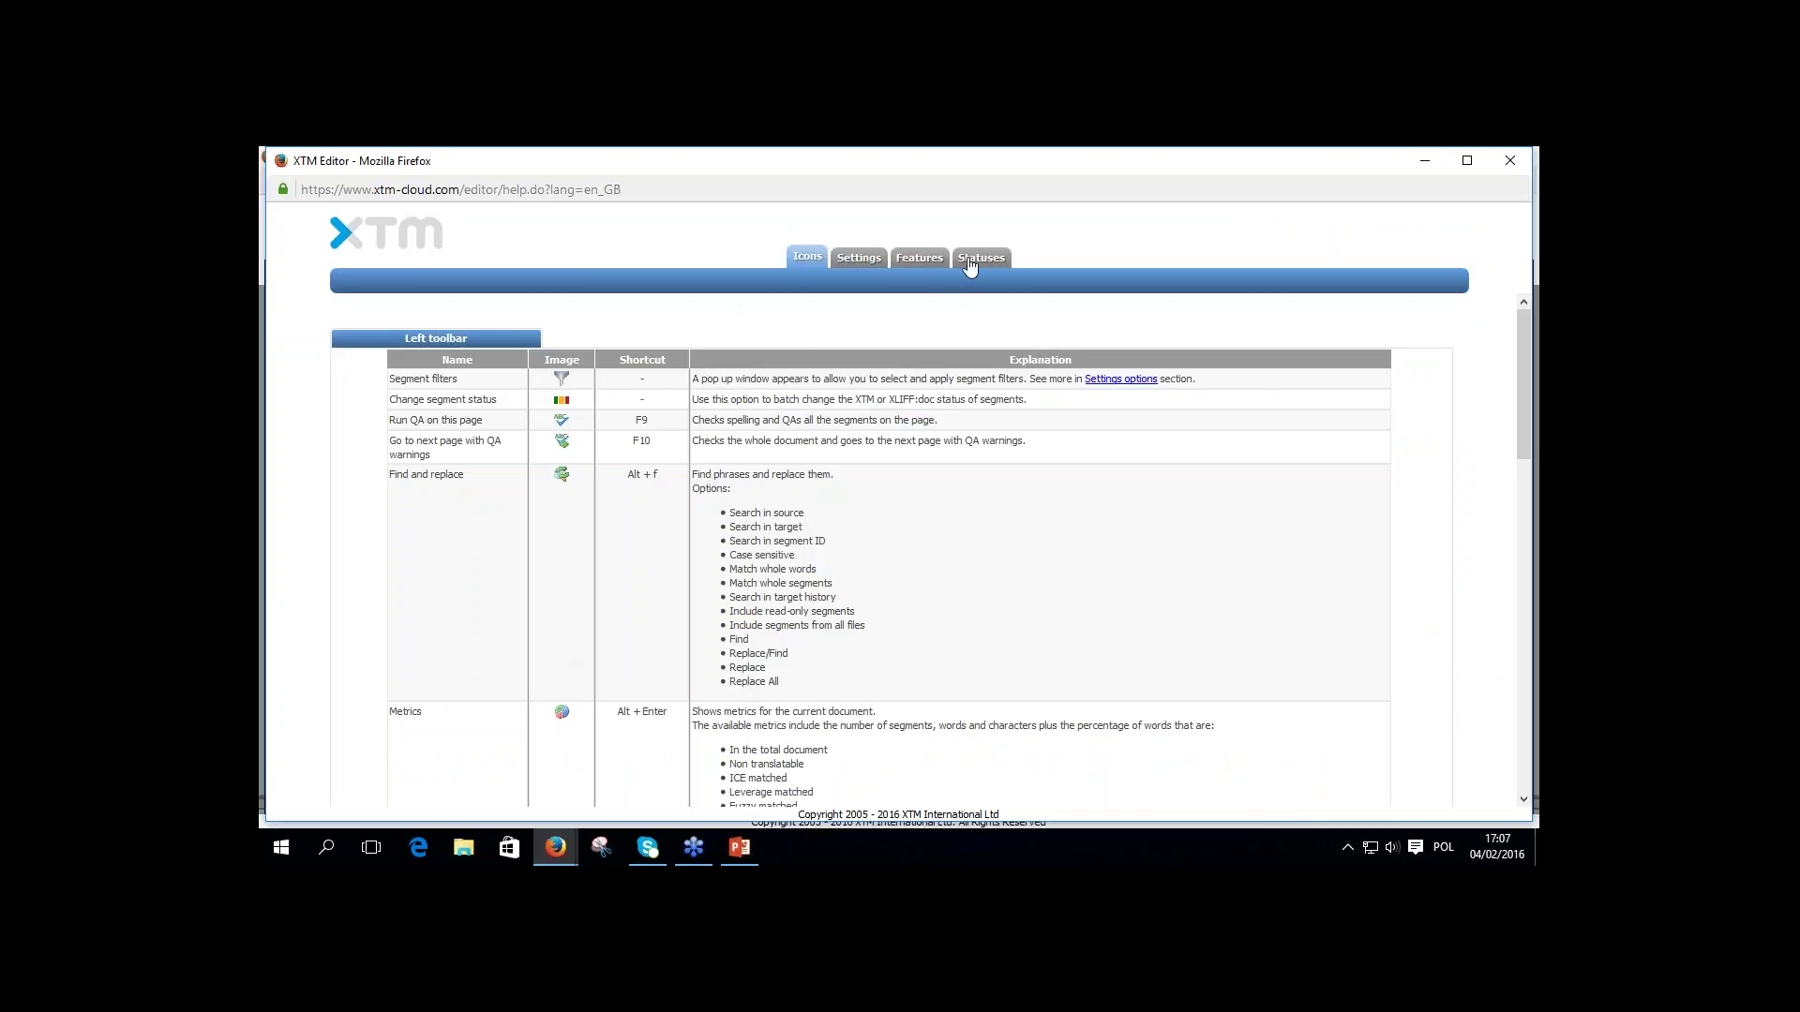
click(970, 262)
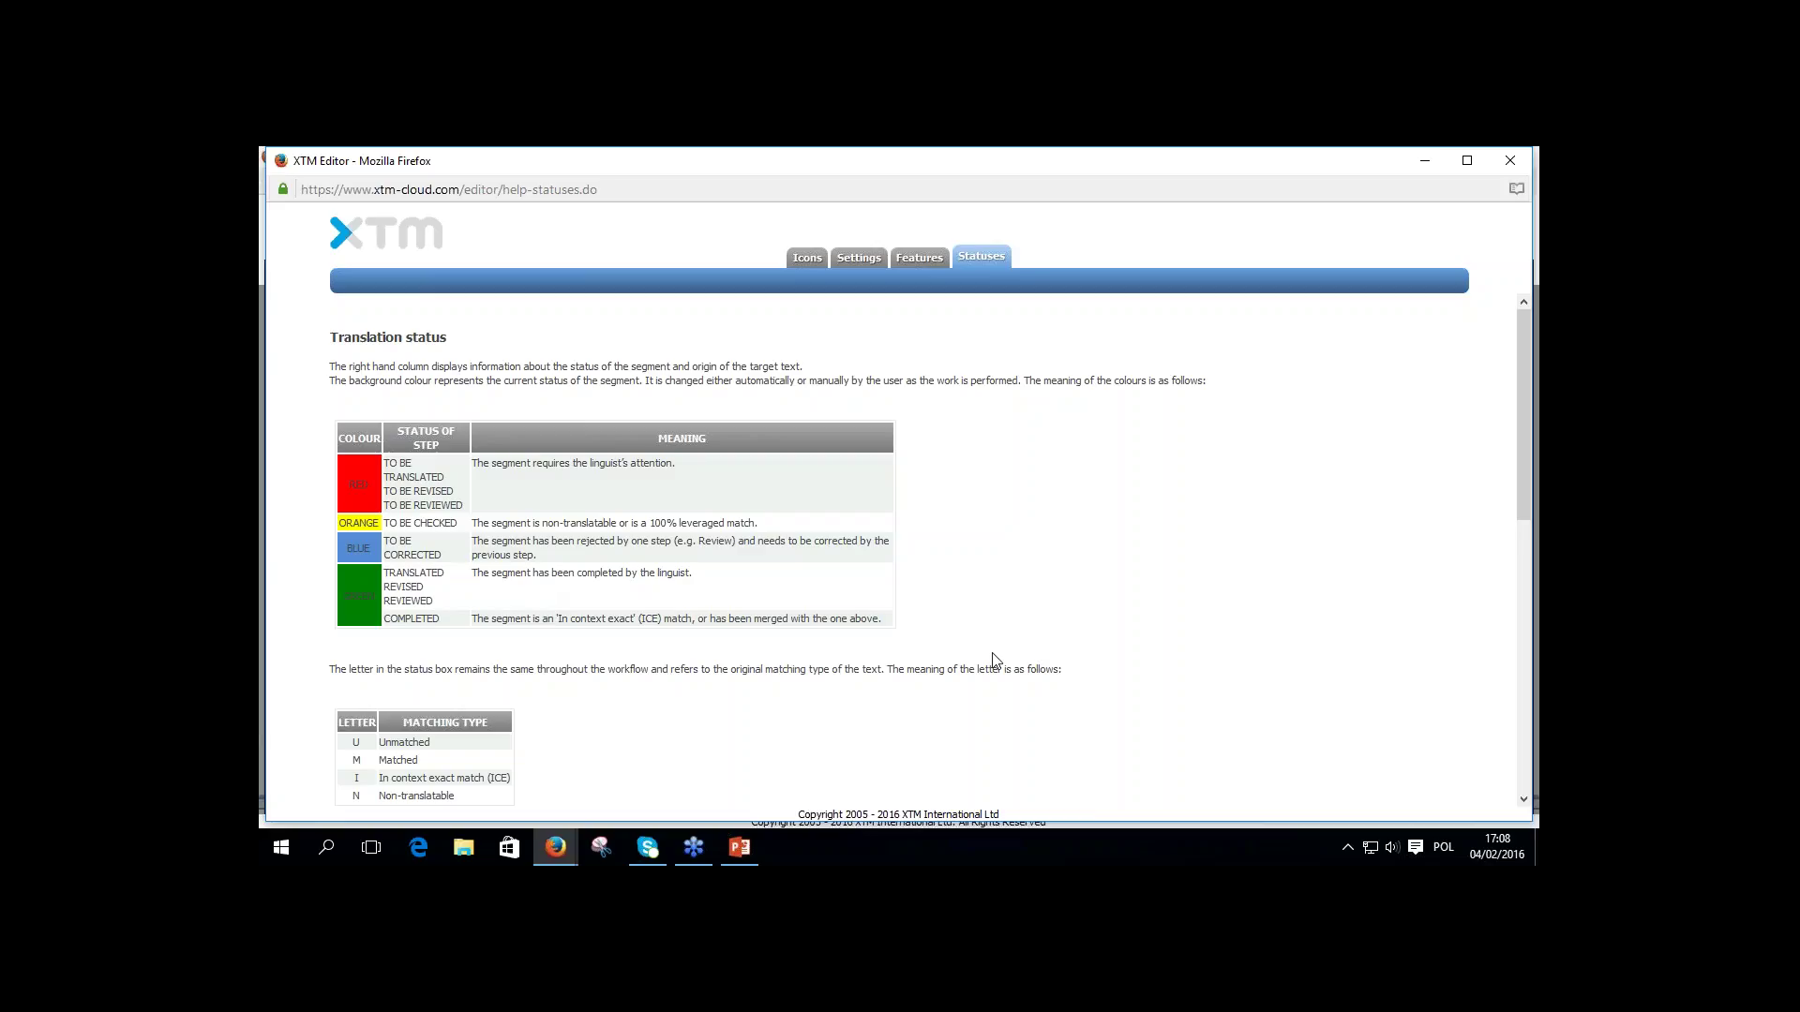
drag(1521, 504, 1532, 543)
scroll(994, 523, down, 1)
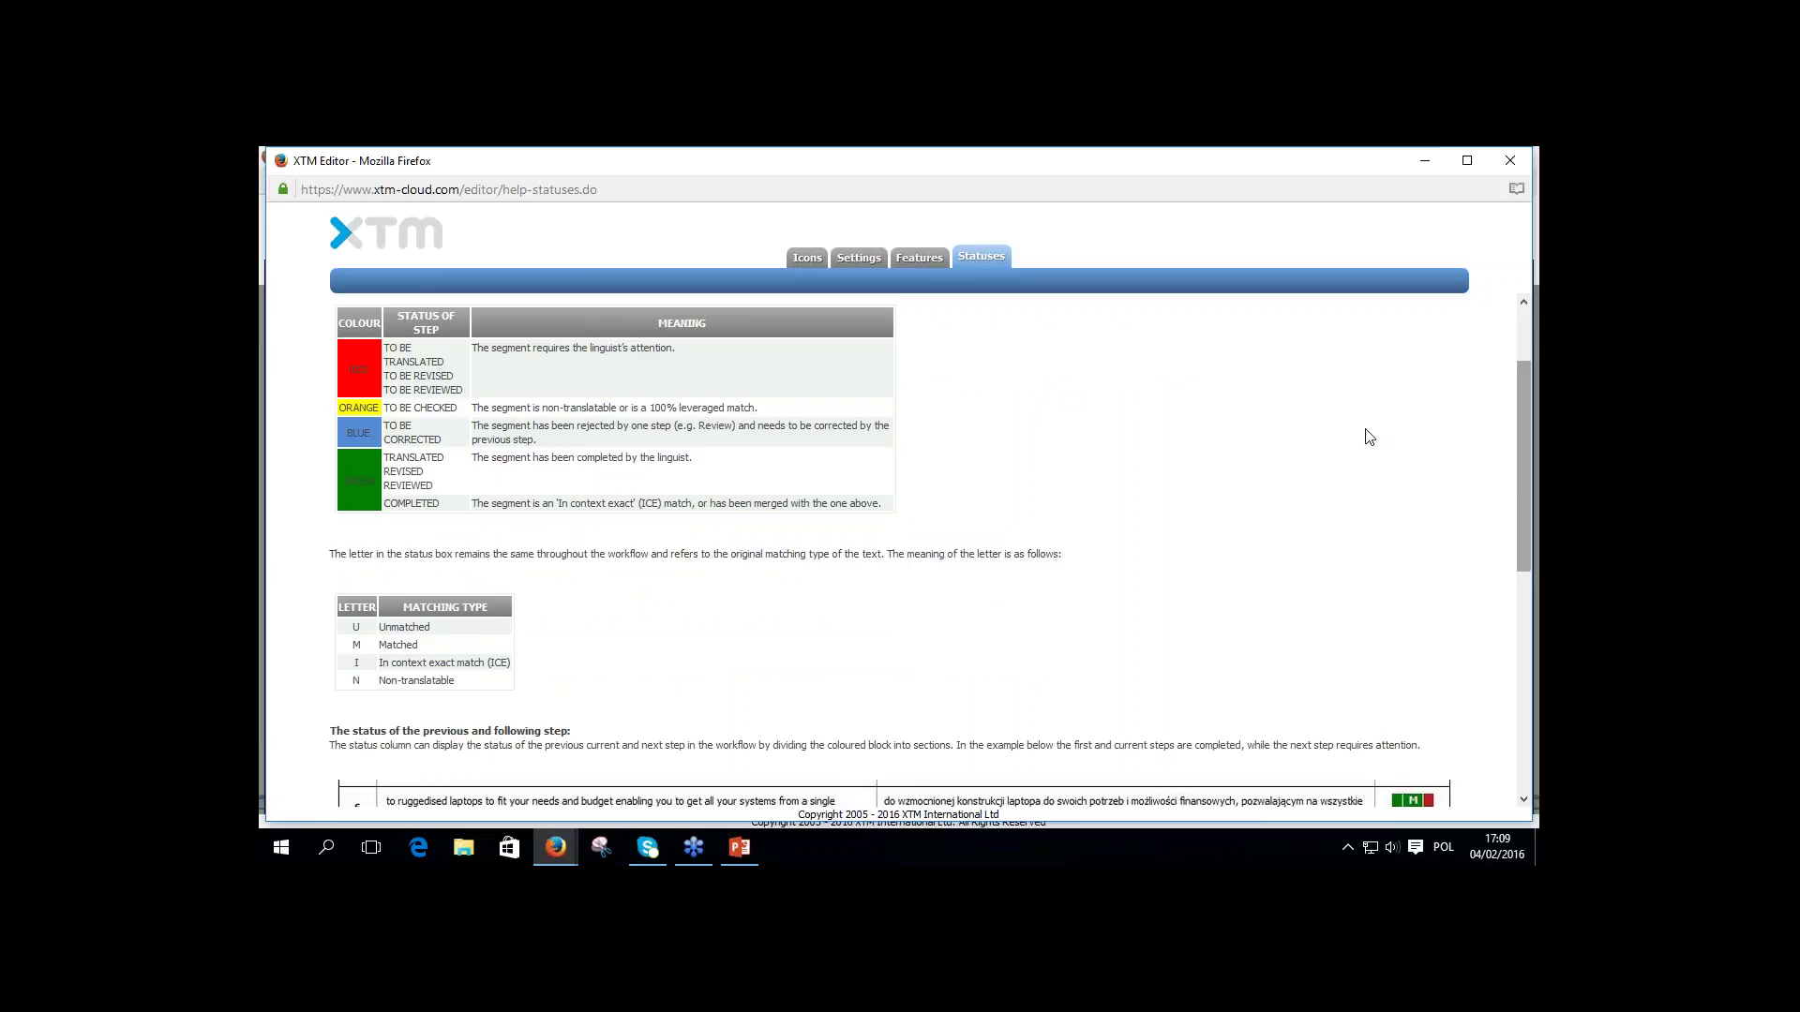
click(1501, 169)
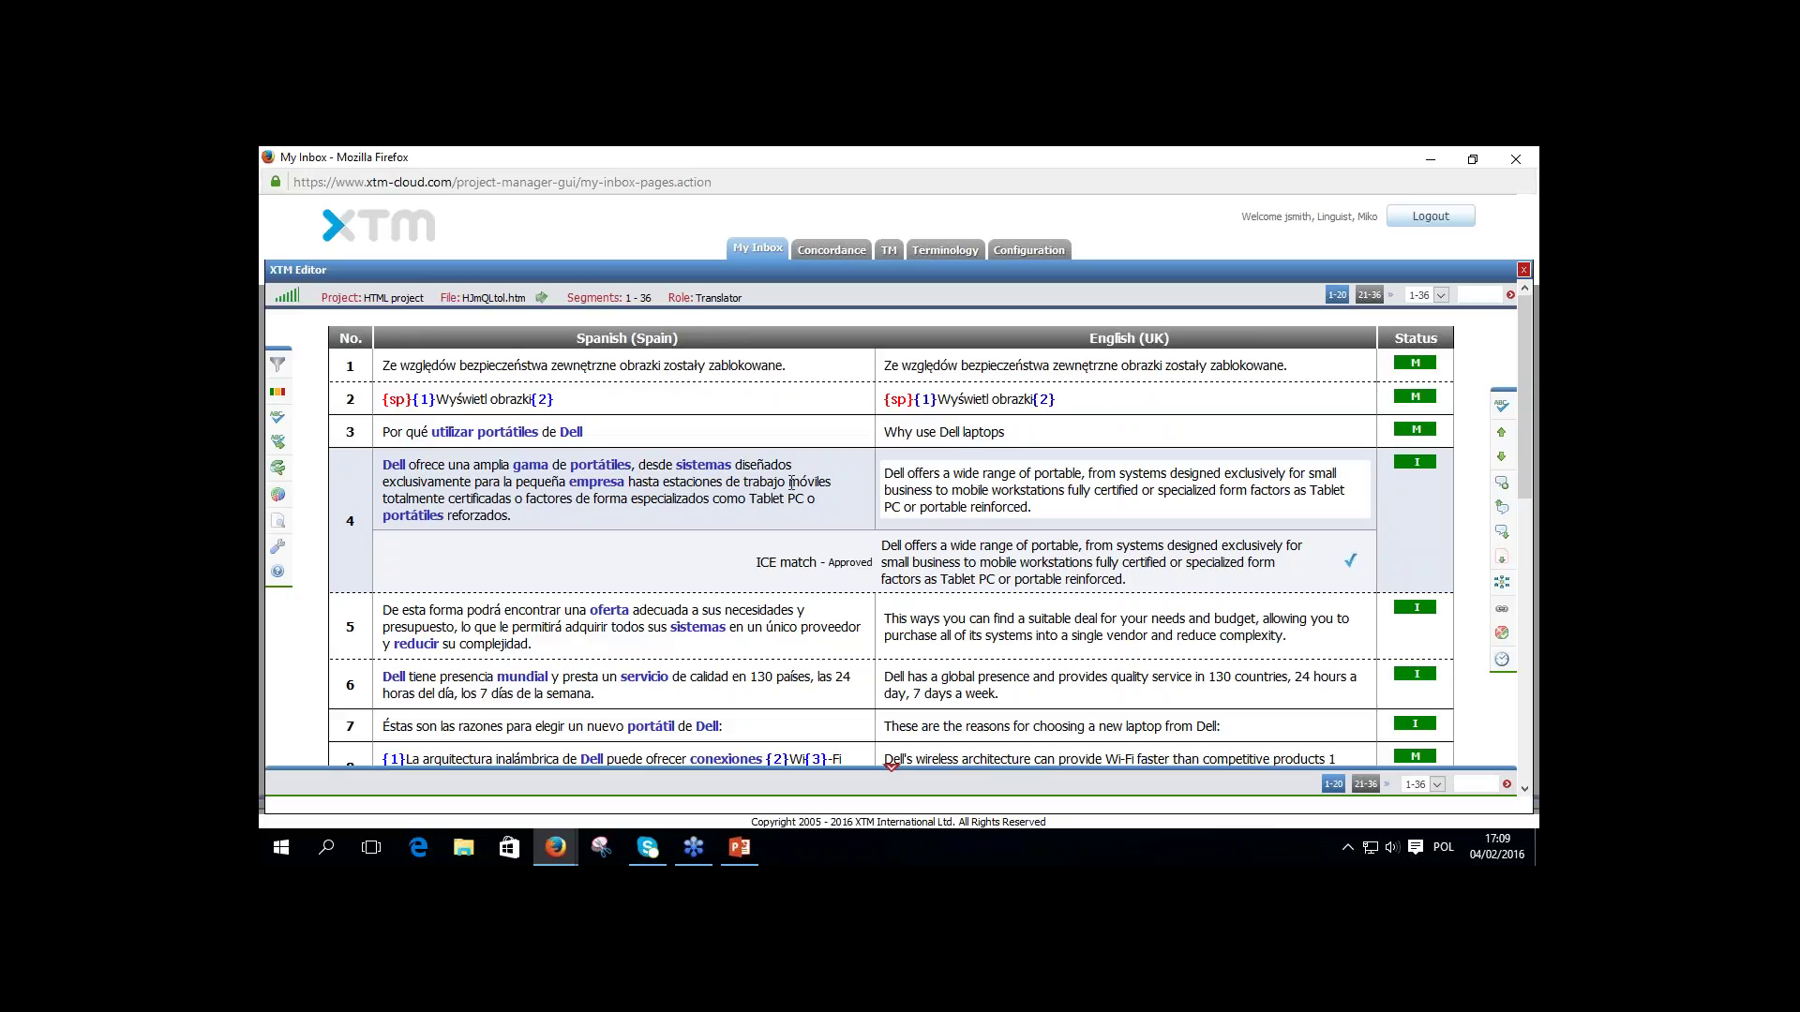
Review the editor's general settings, including automatic status change, machine translation matches and segments per page, and close them without saving.
click(1290, 365)
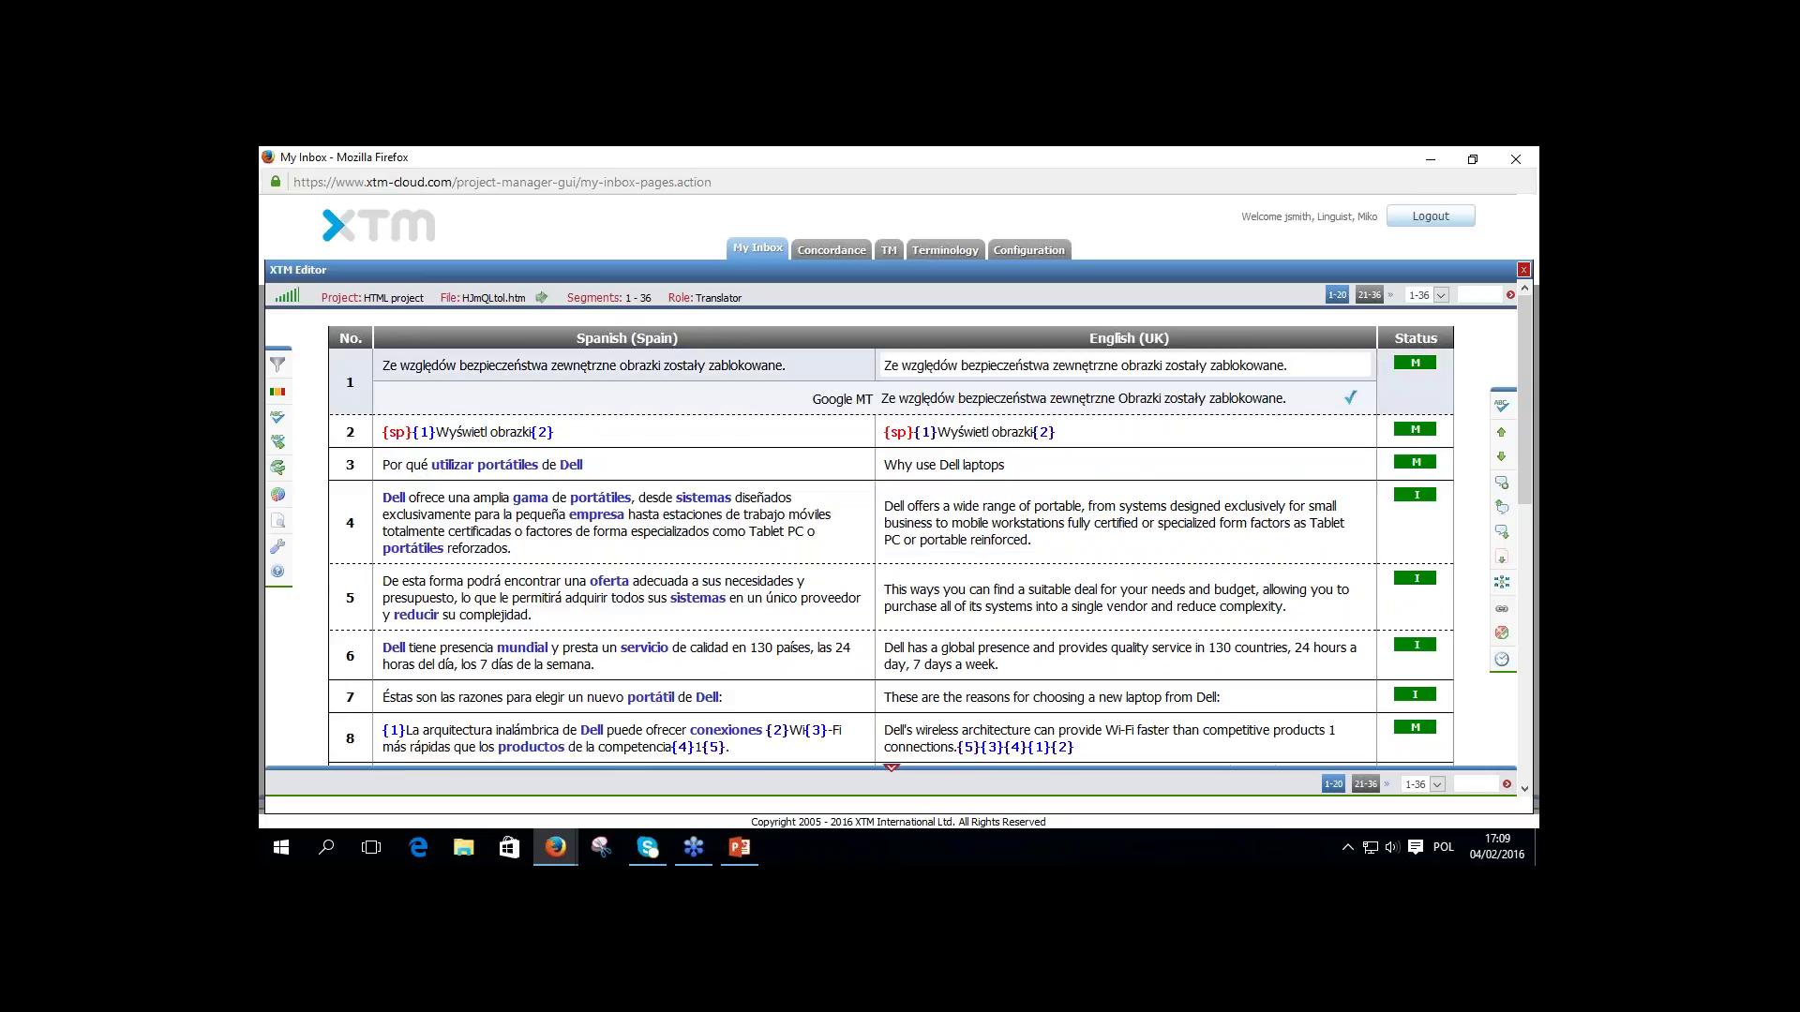
click(280, 549)
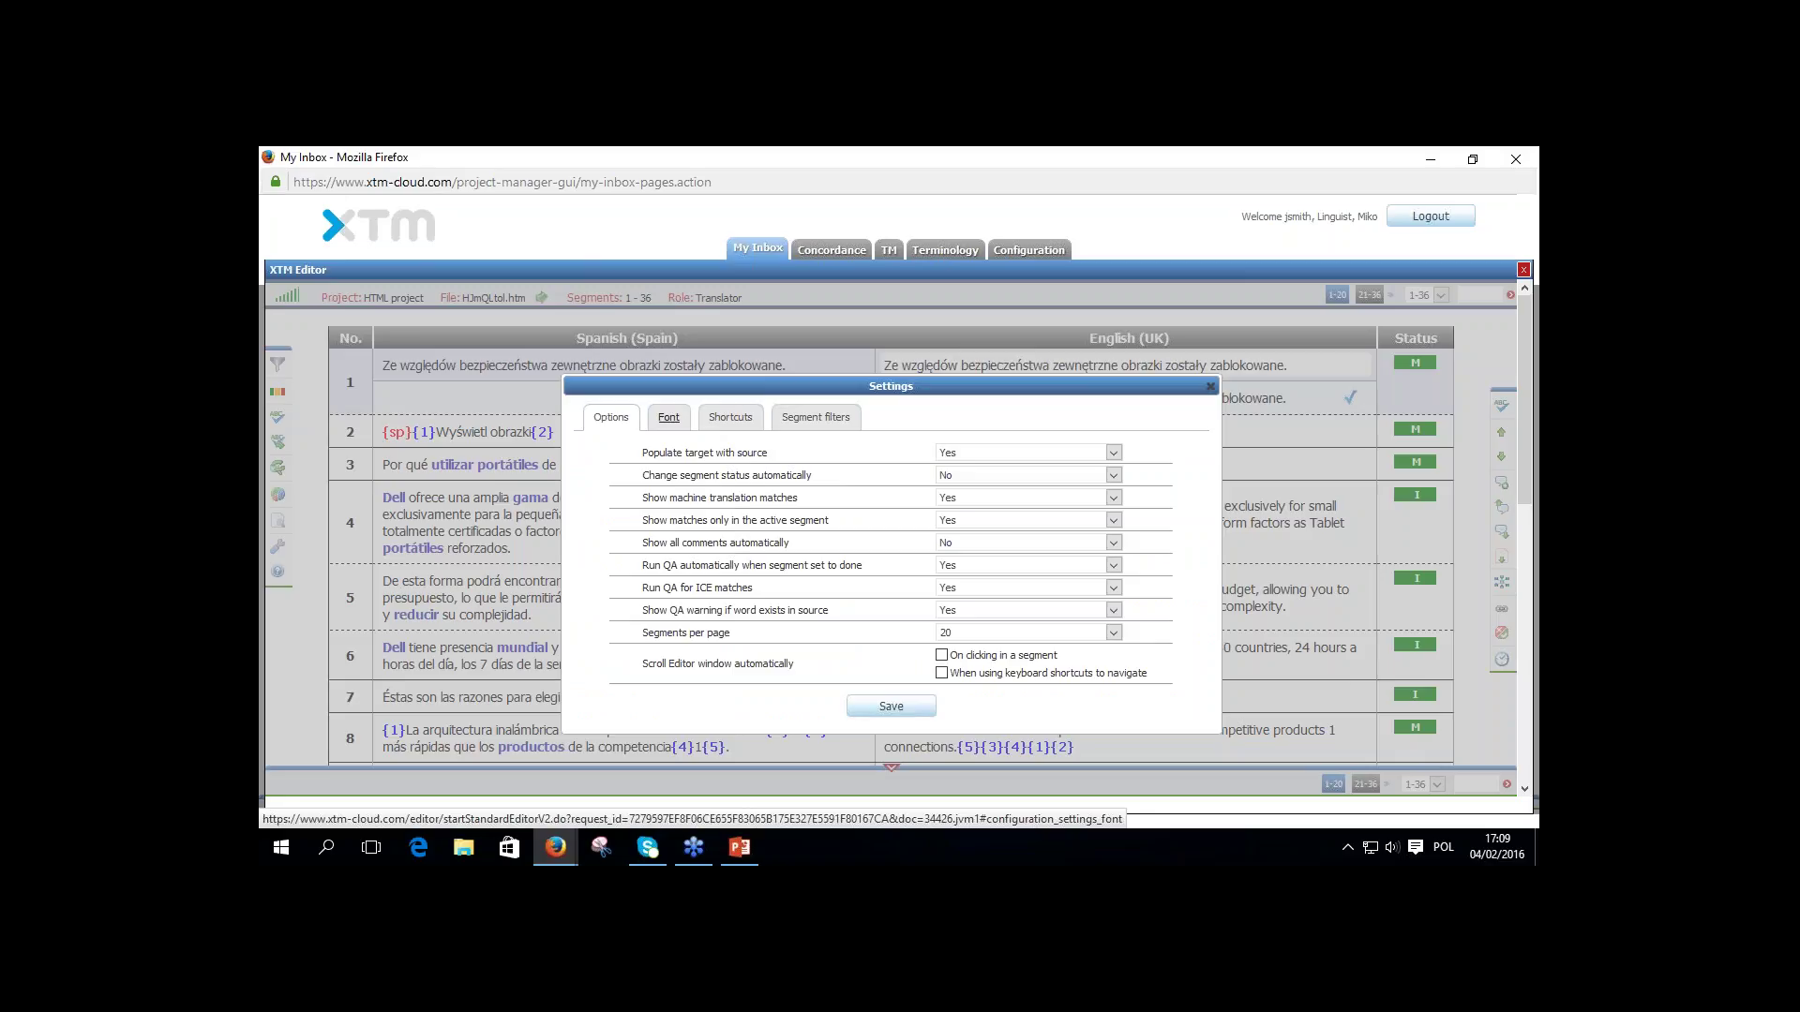
click(975, 479)
click(975, 479)
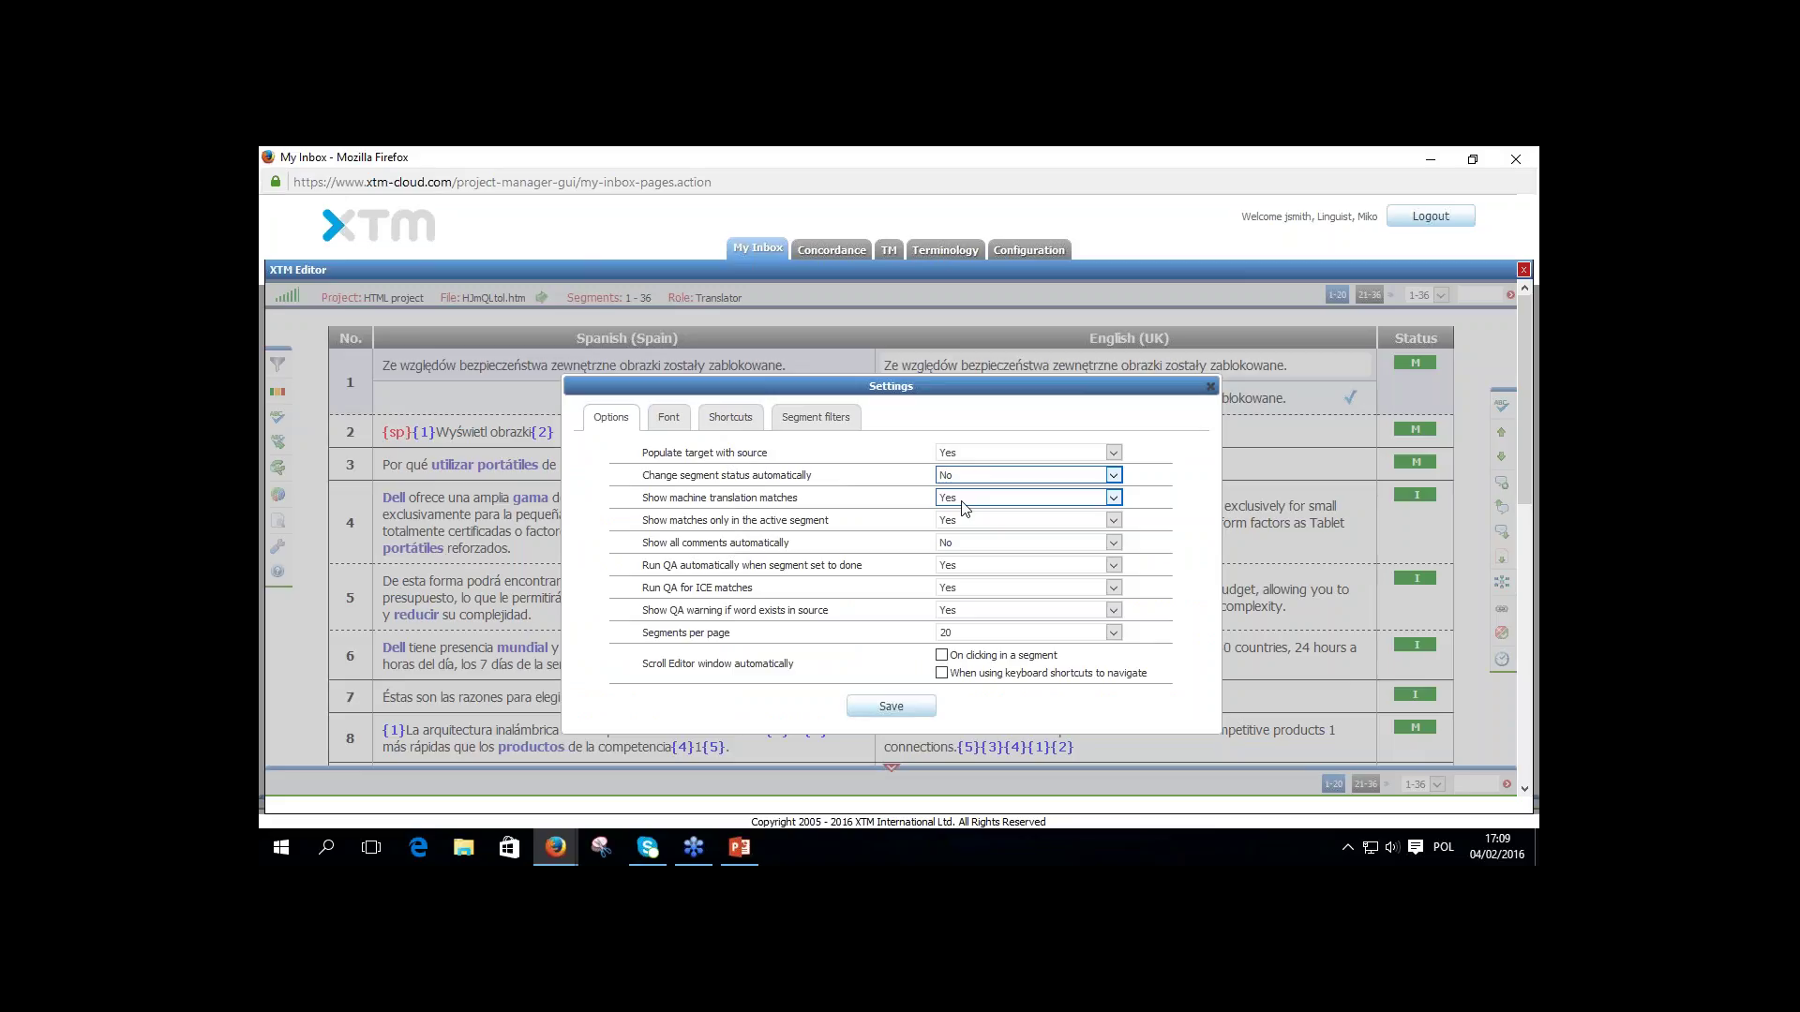
click(964, 499)
click(964, 507)
click(983, 637)
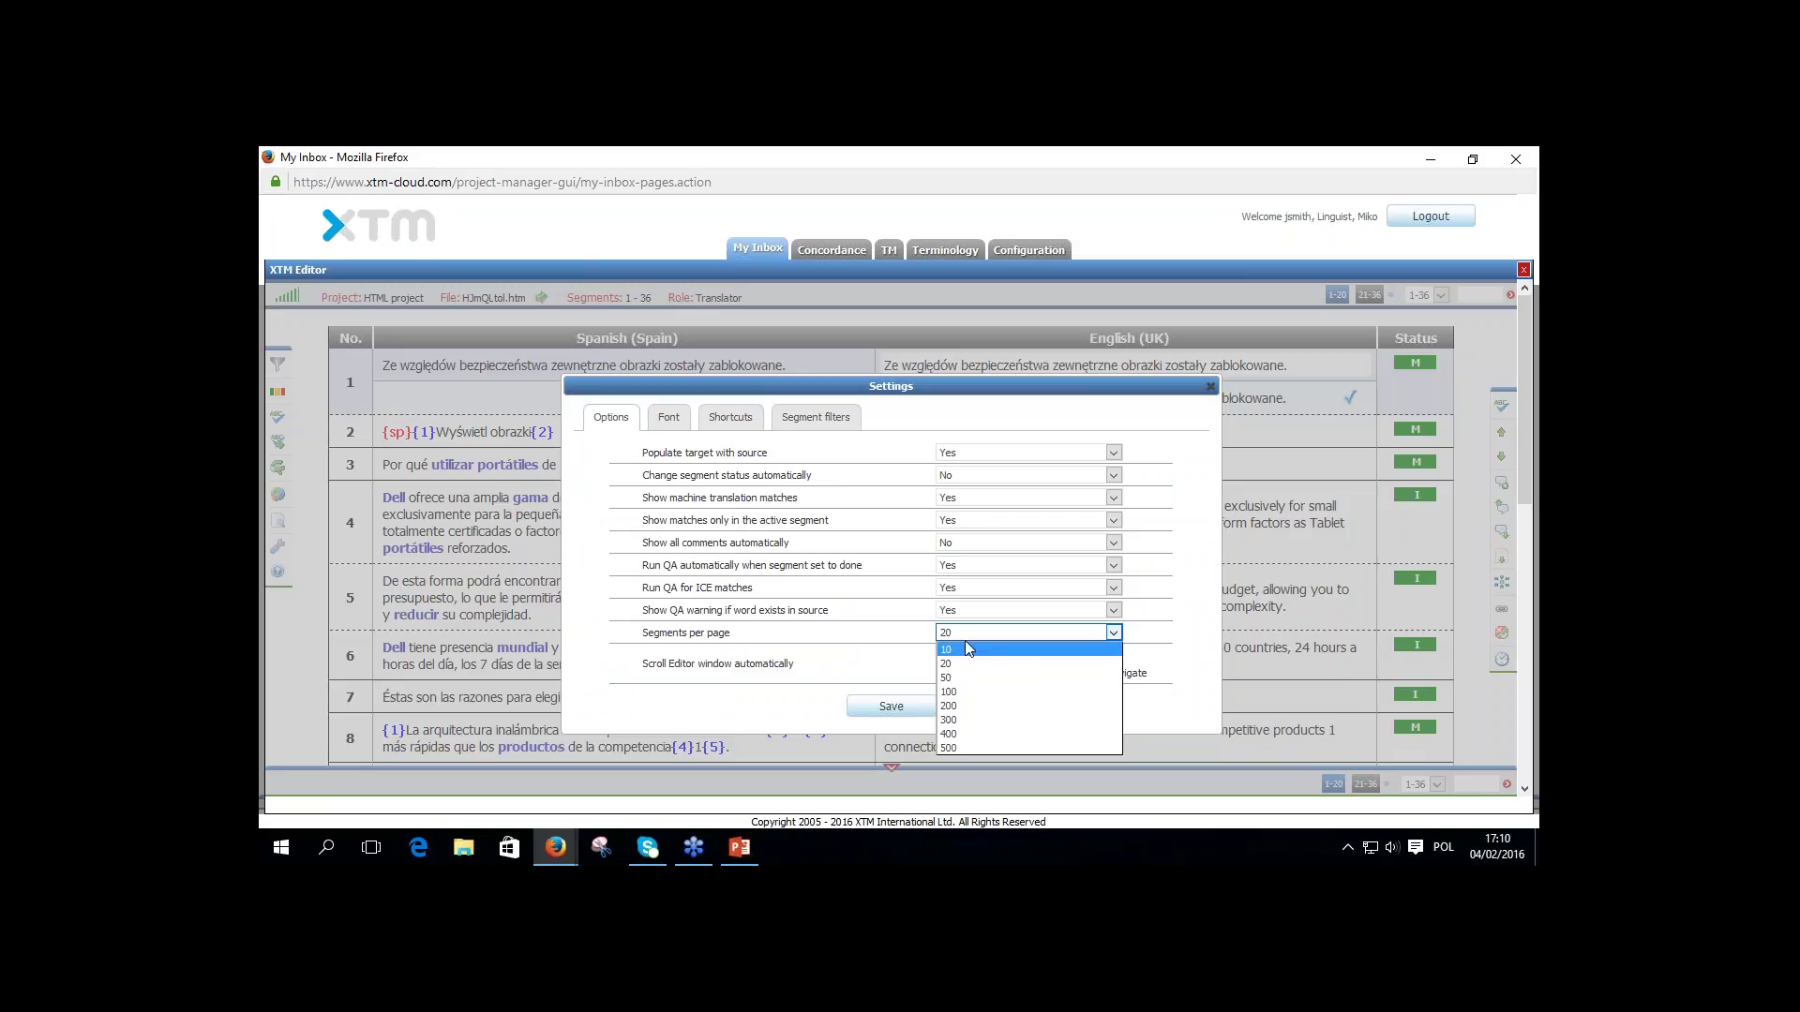
click(965, 640)
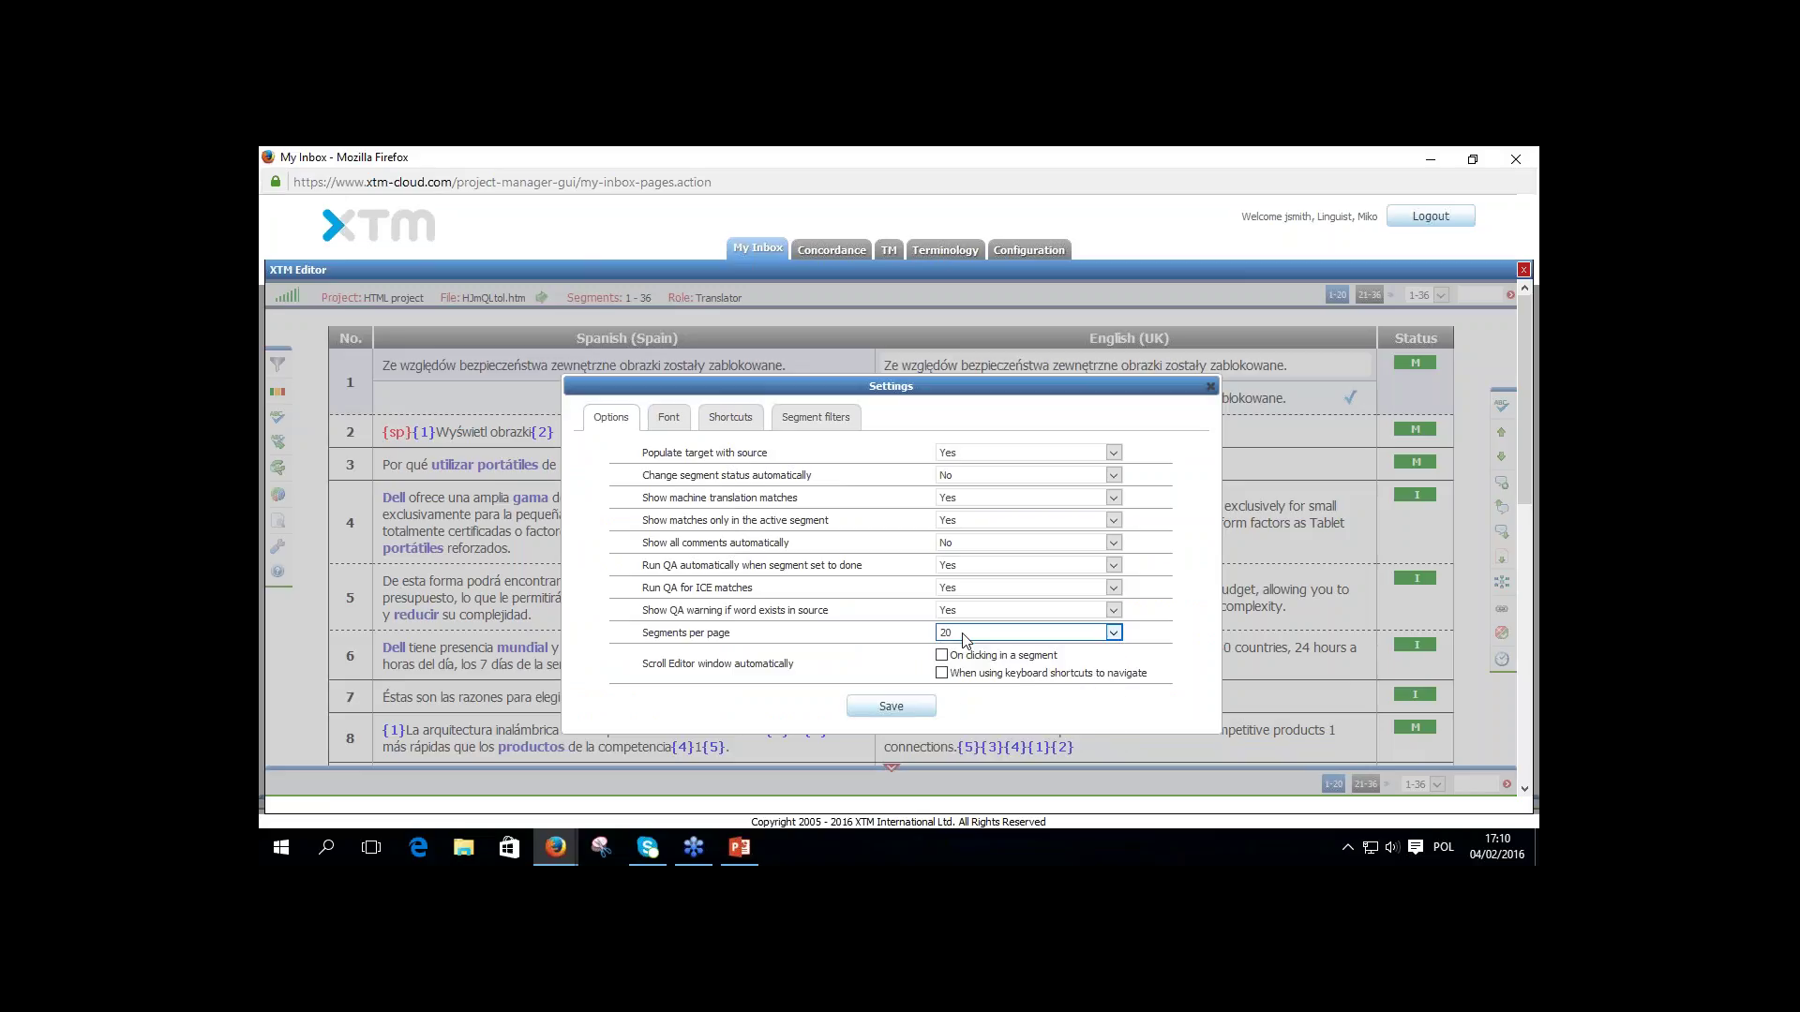
click(1211, 388)
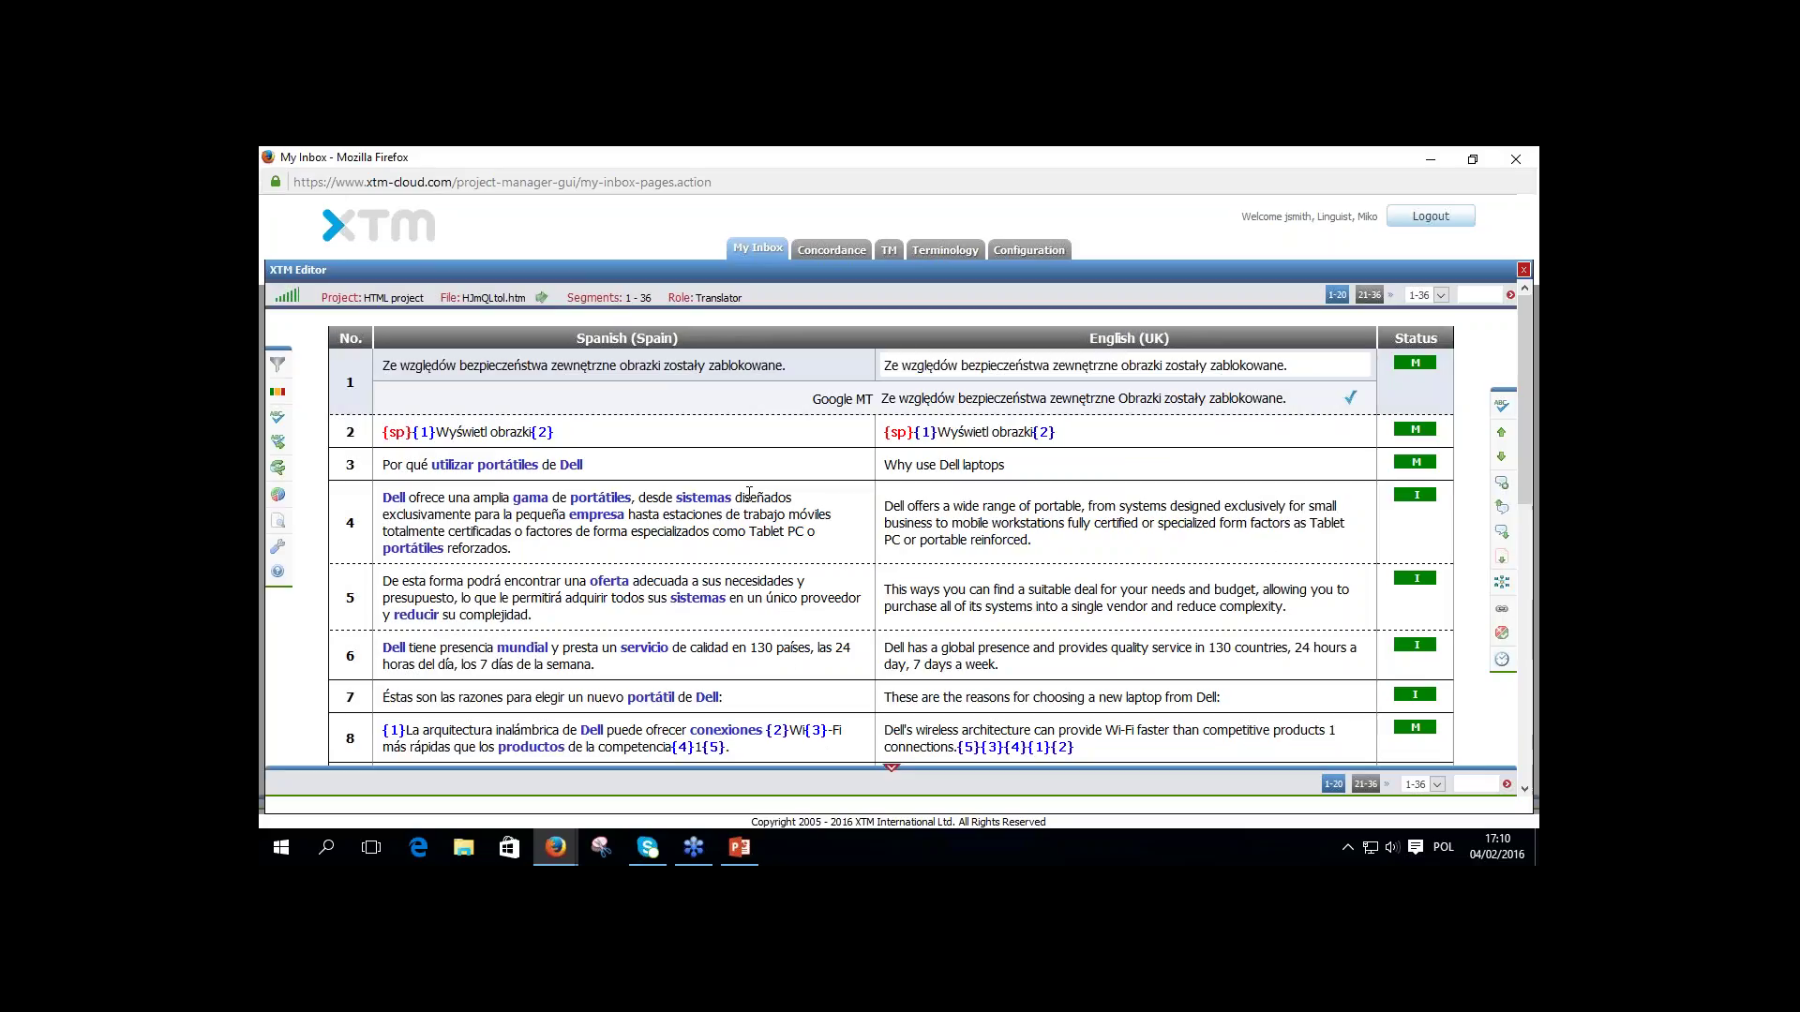
Review the editor's shortcut, font and segment filter settings, and close them without saving.
click(278, 547)
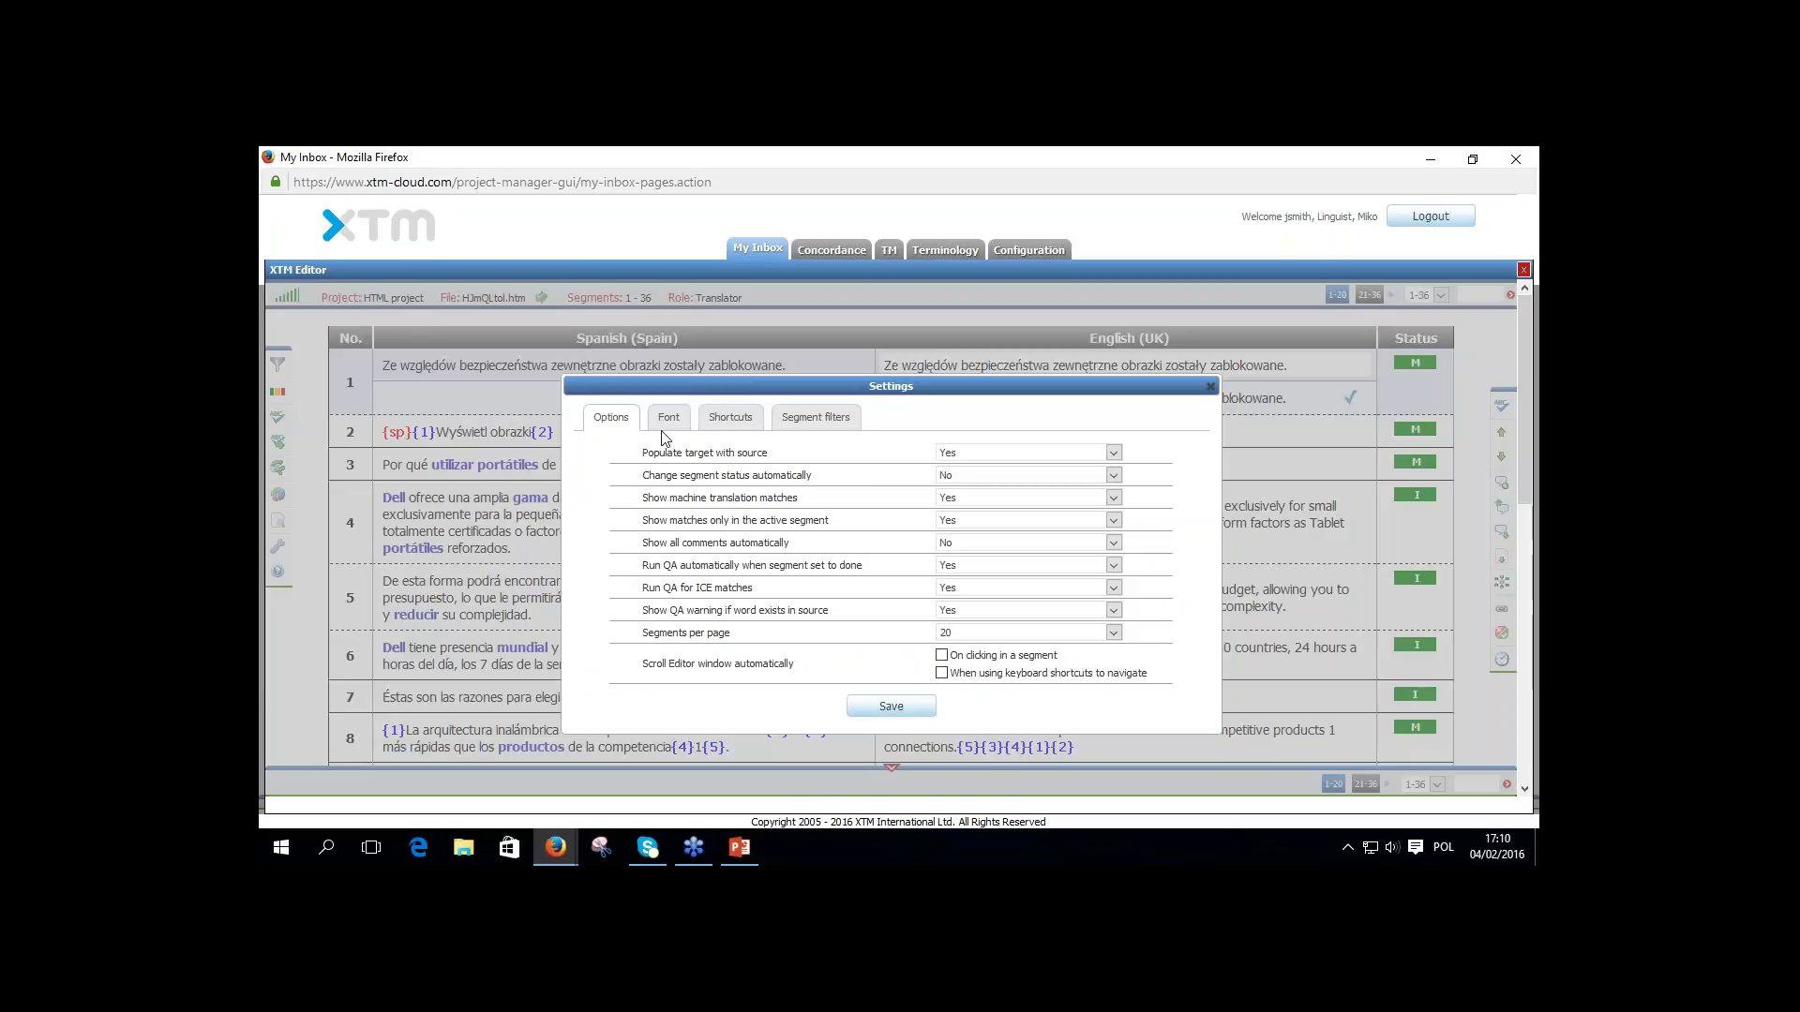
click(730, 421)
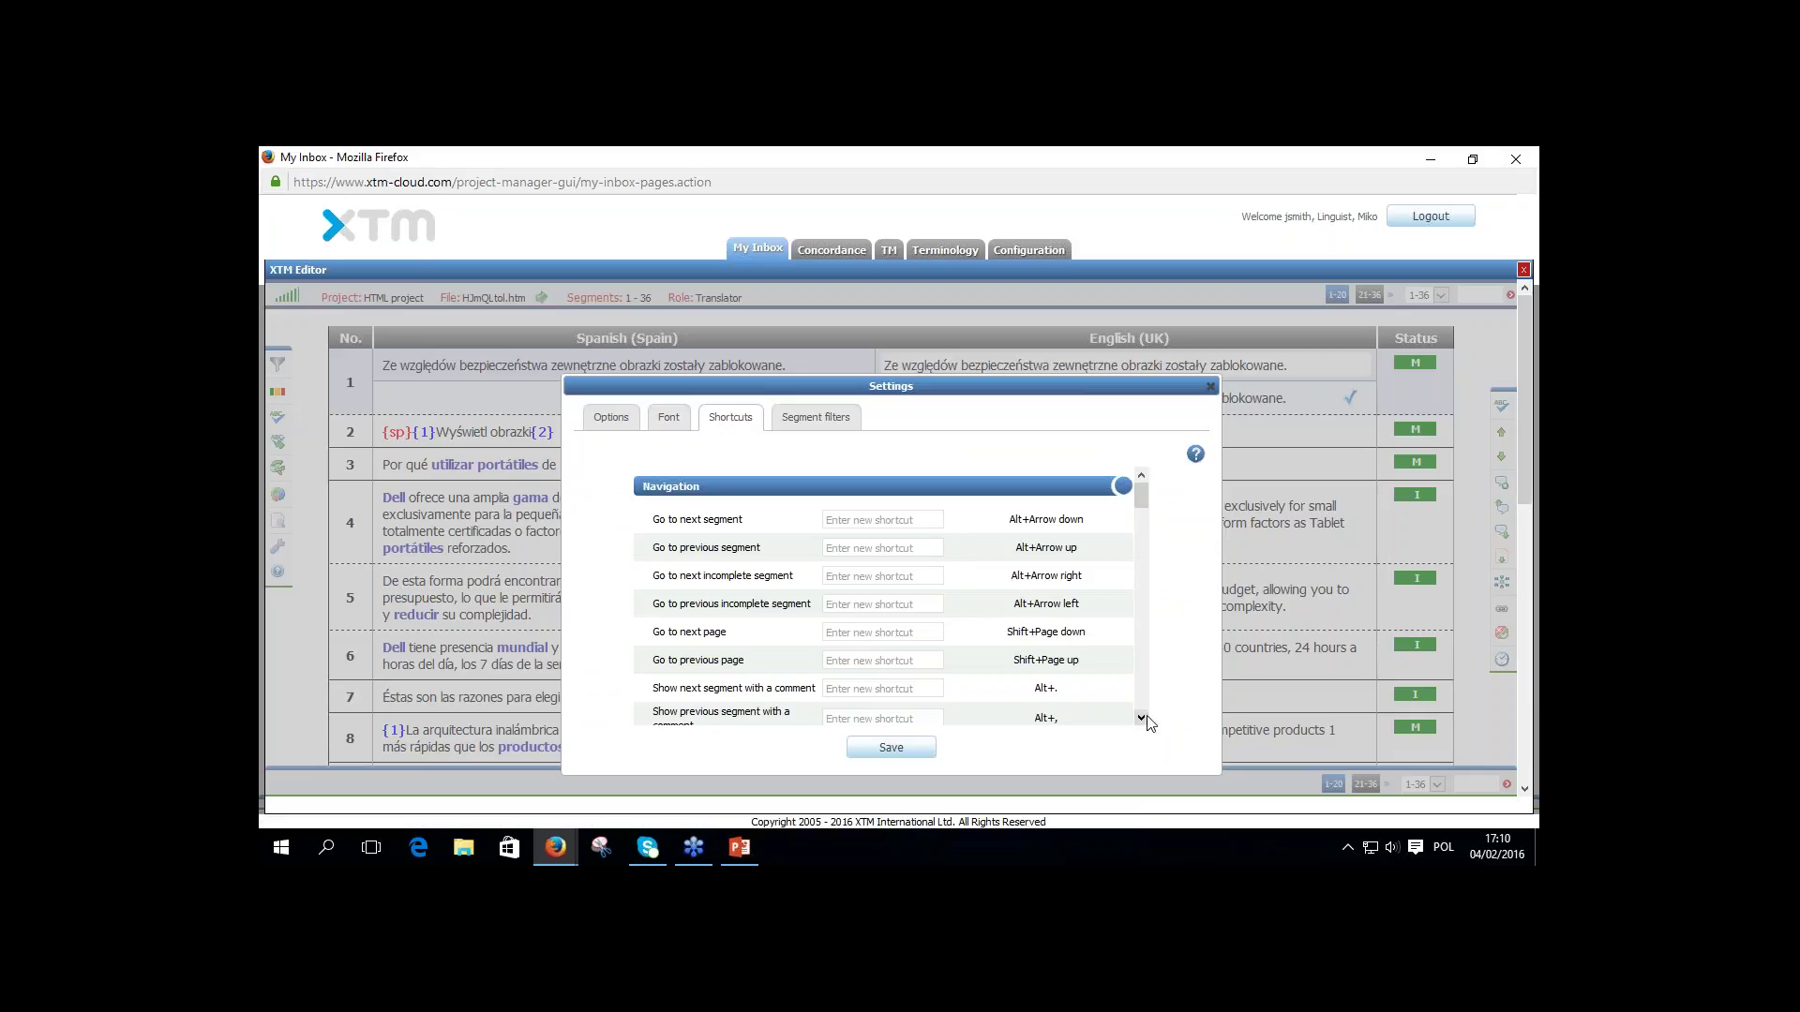
click(1055, 523)
click(669, 420)
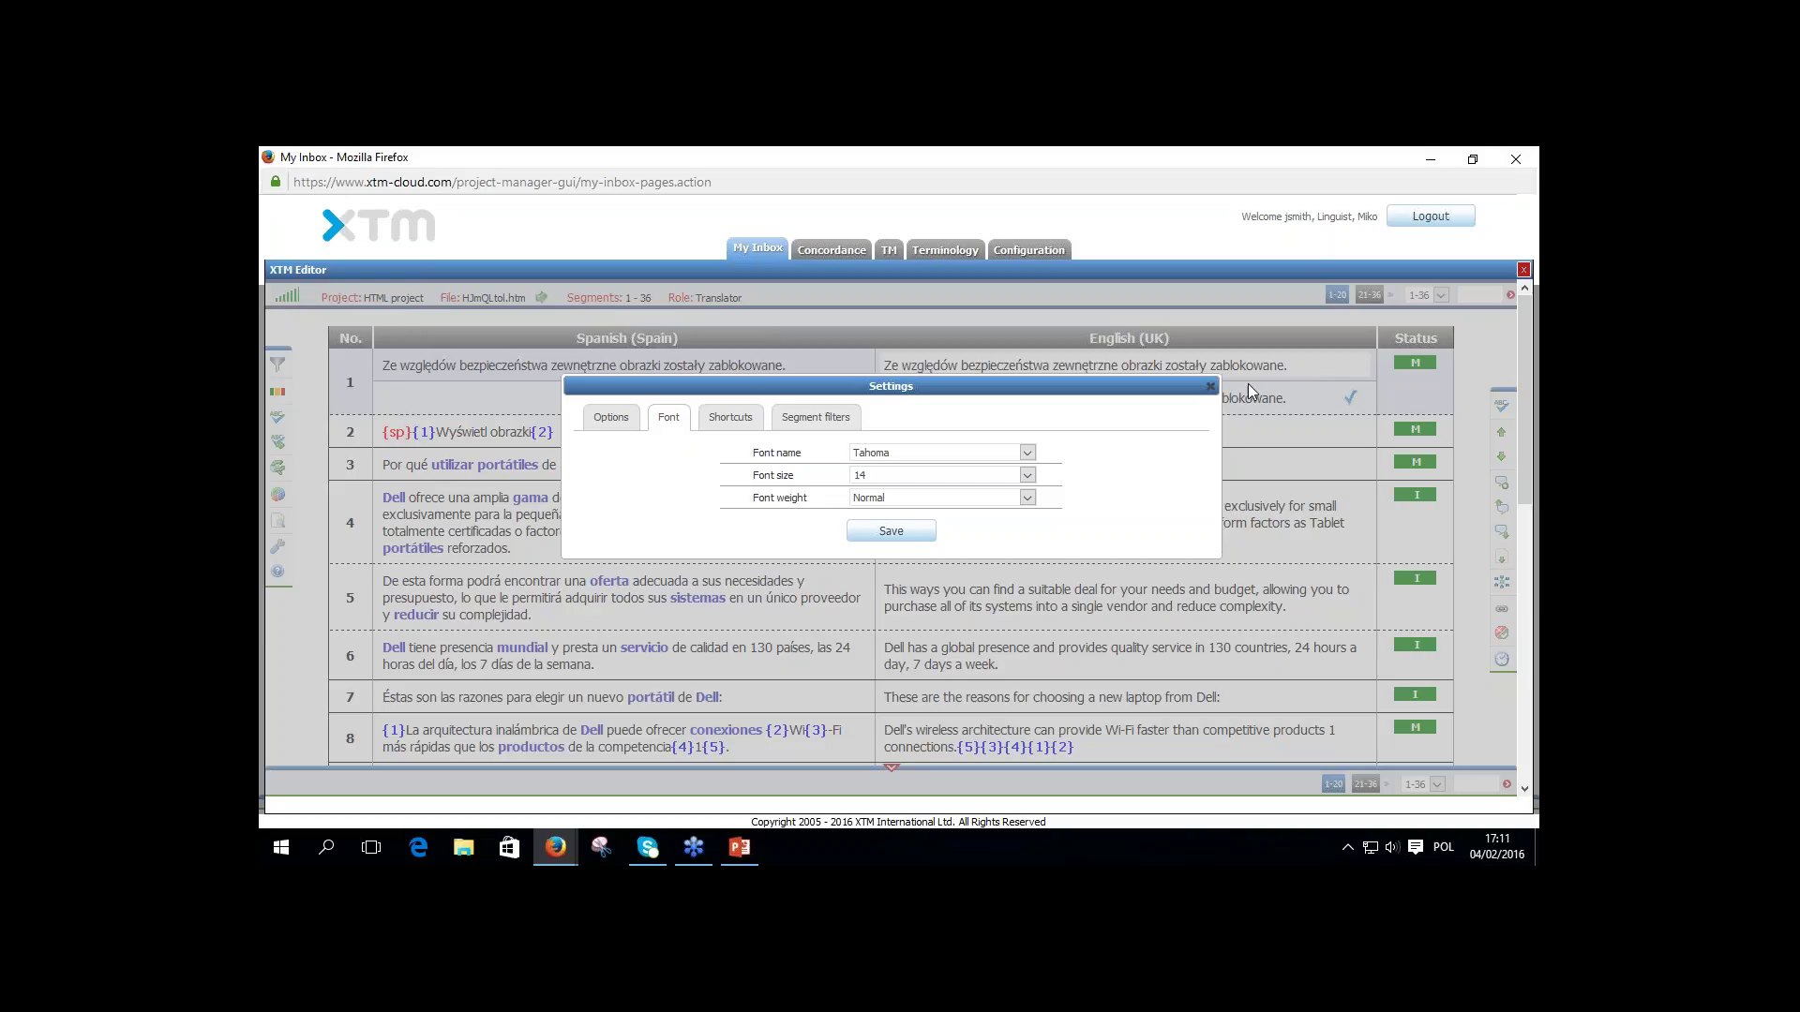
click(828, 422)
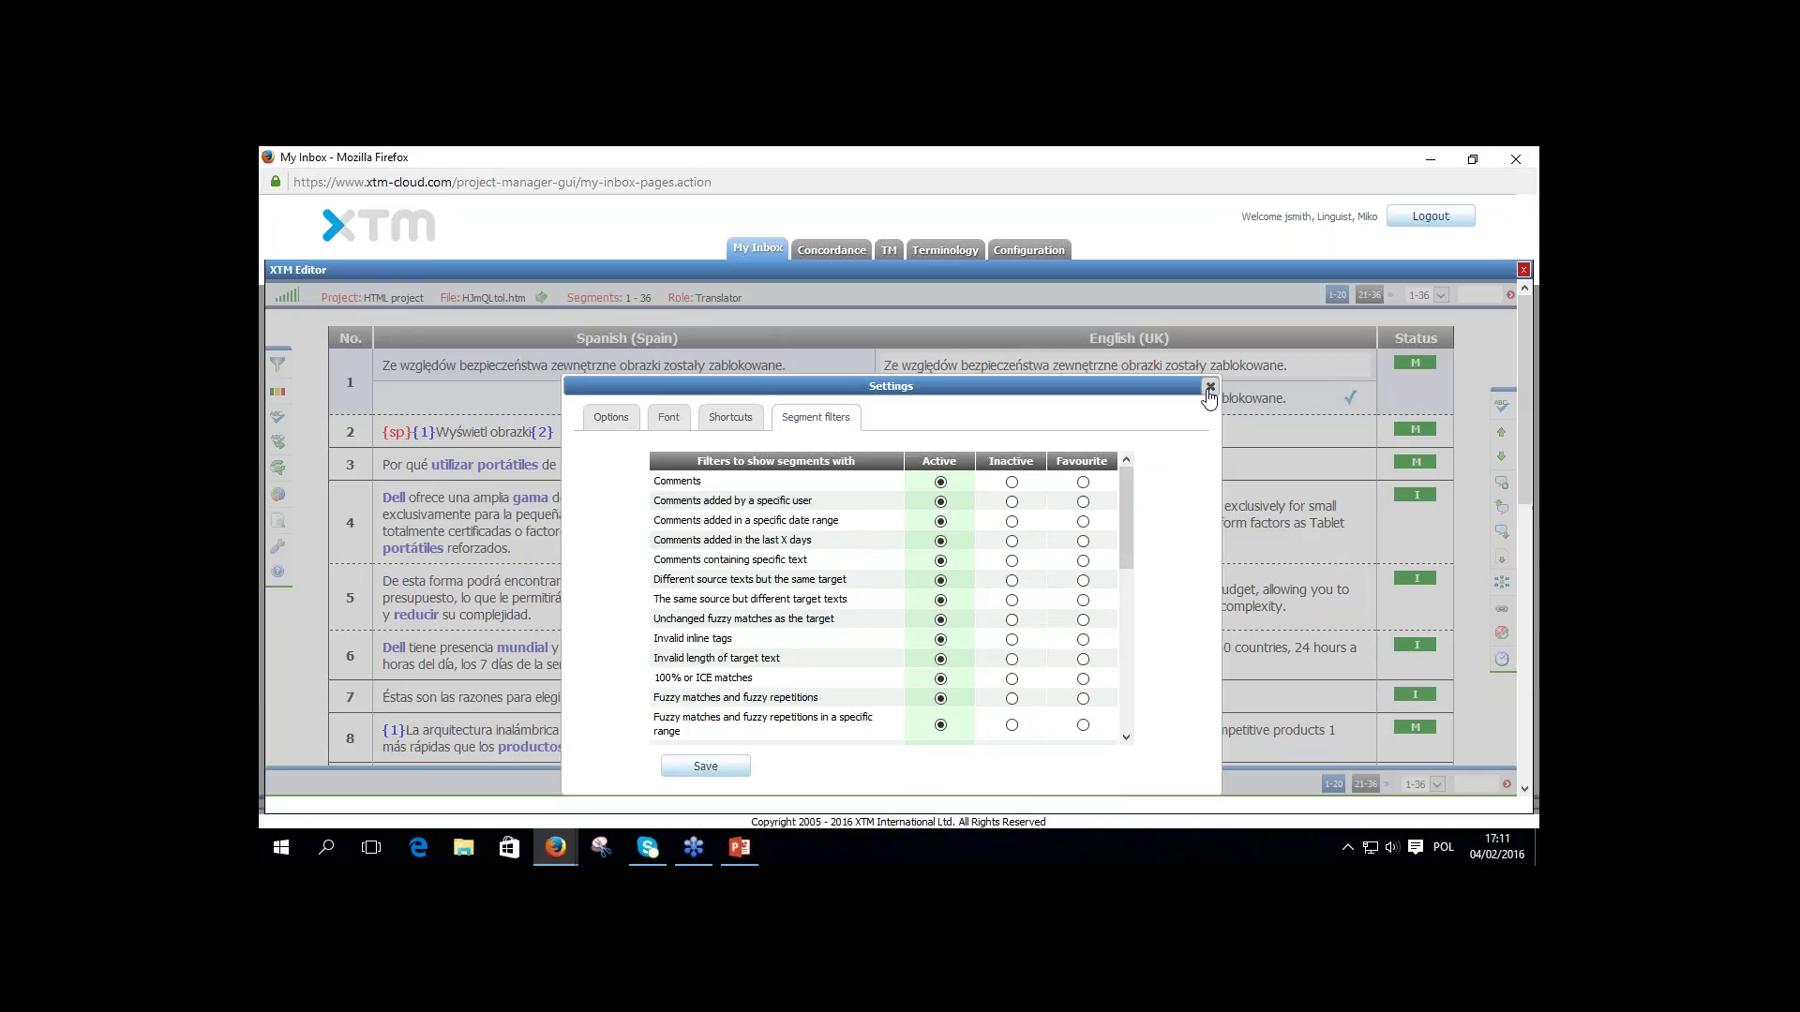
click(1210, 388)
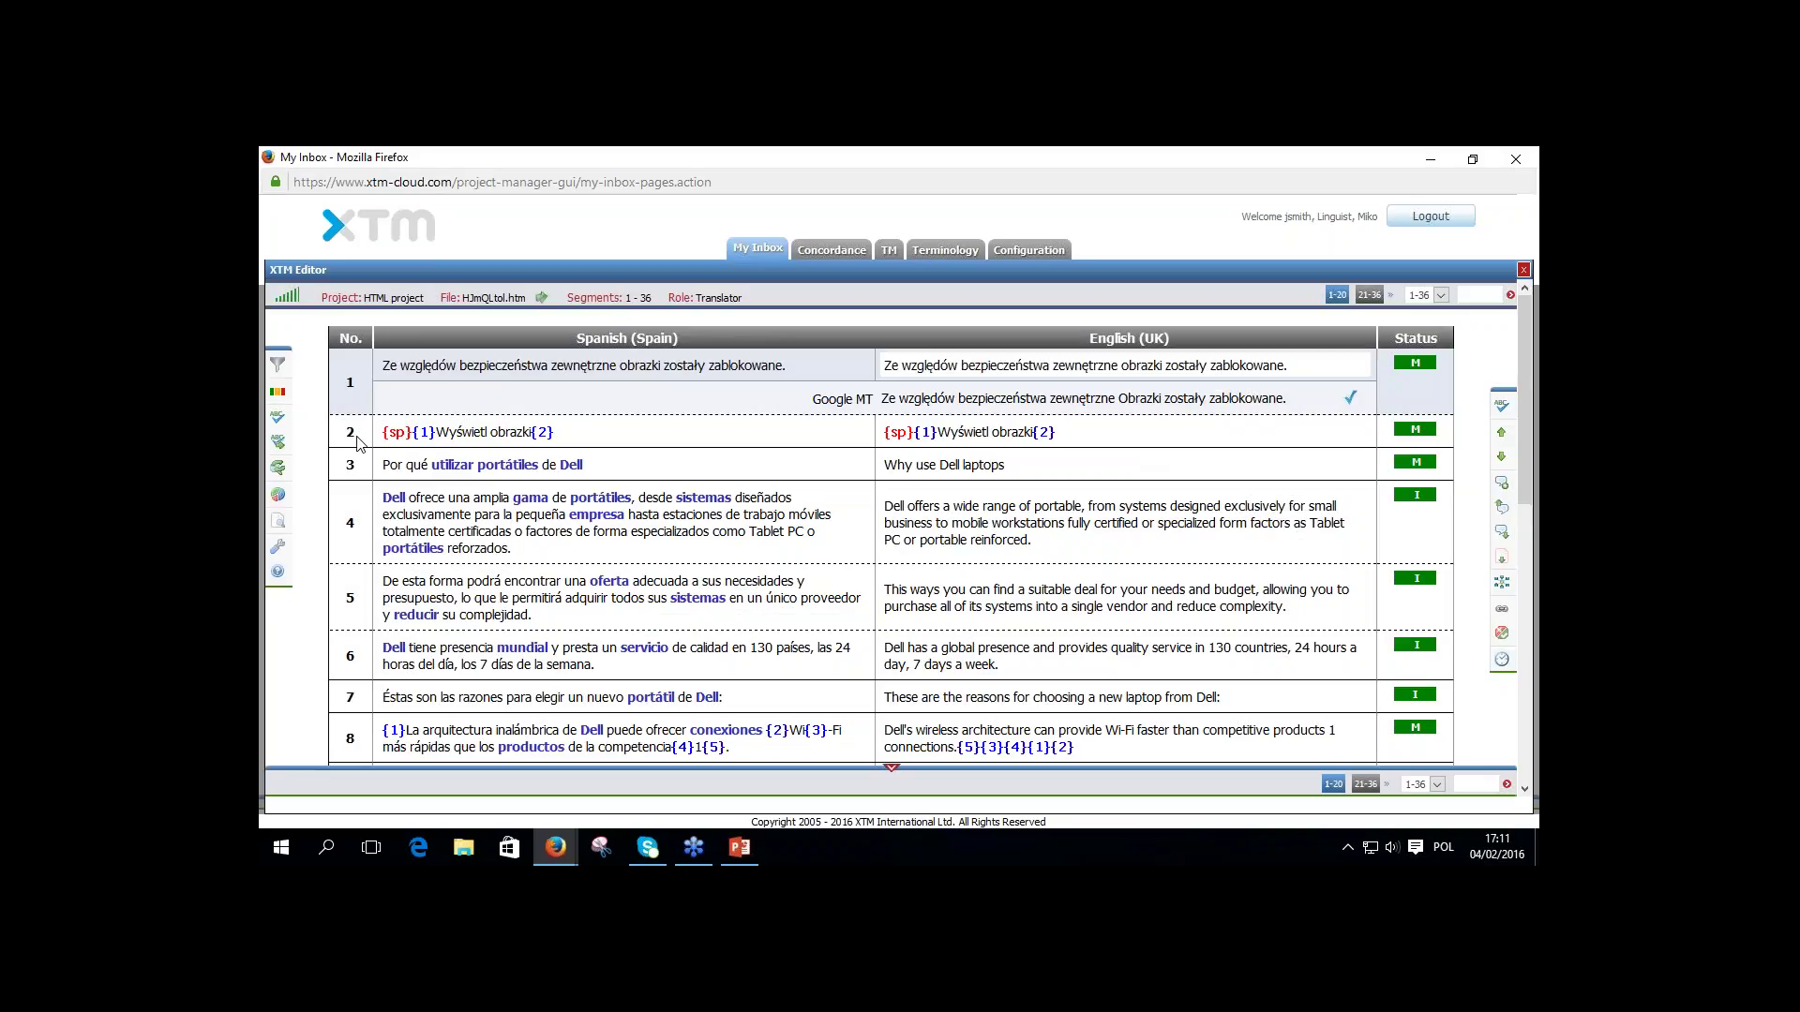
Filter the segments to those with a red or orange status, and clear the filter again.
click(278, 366)
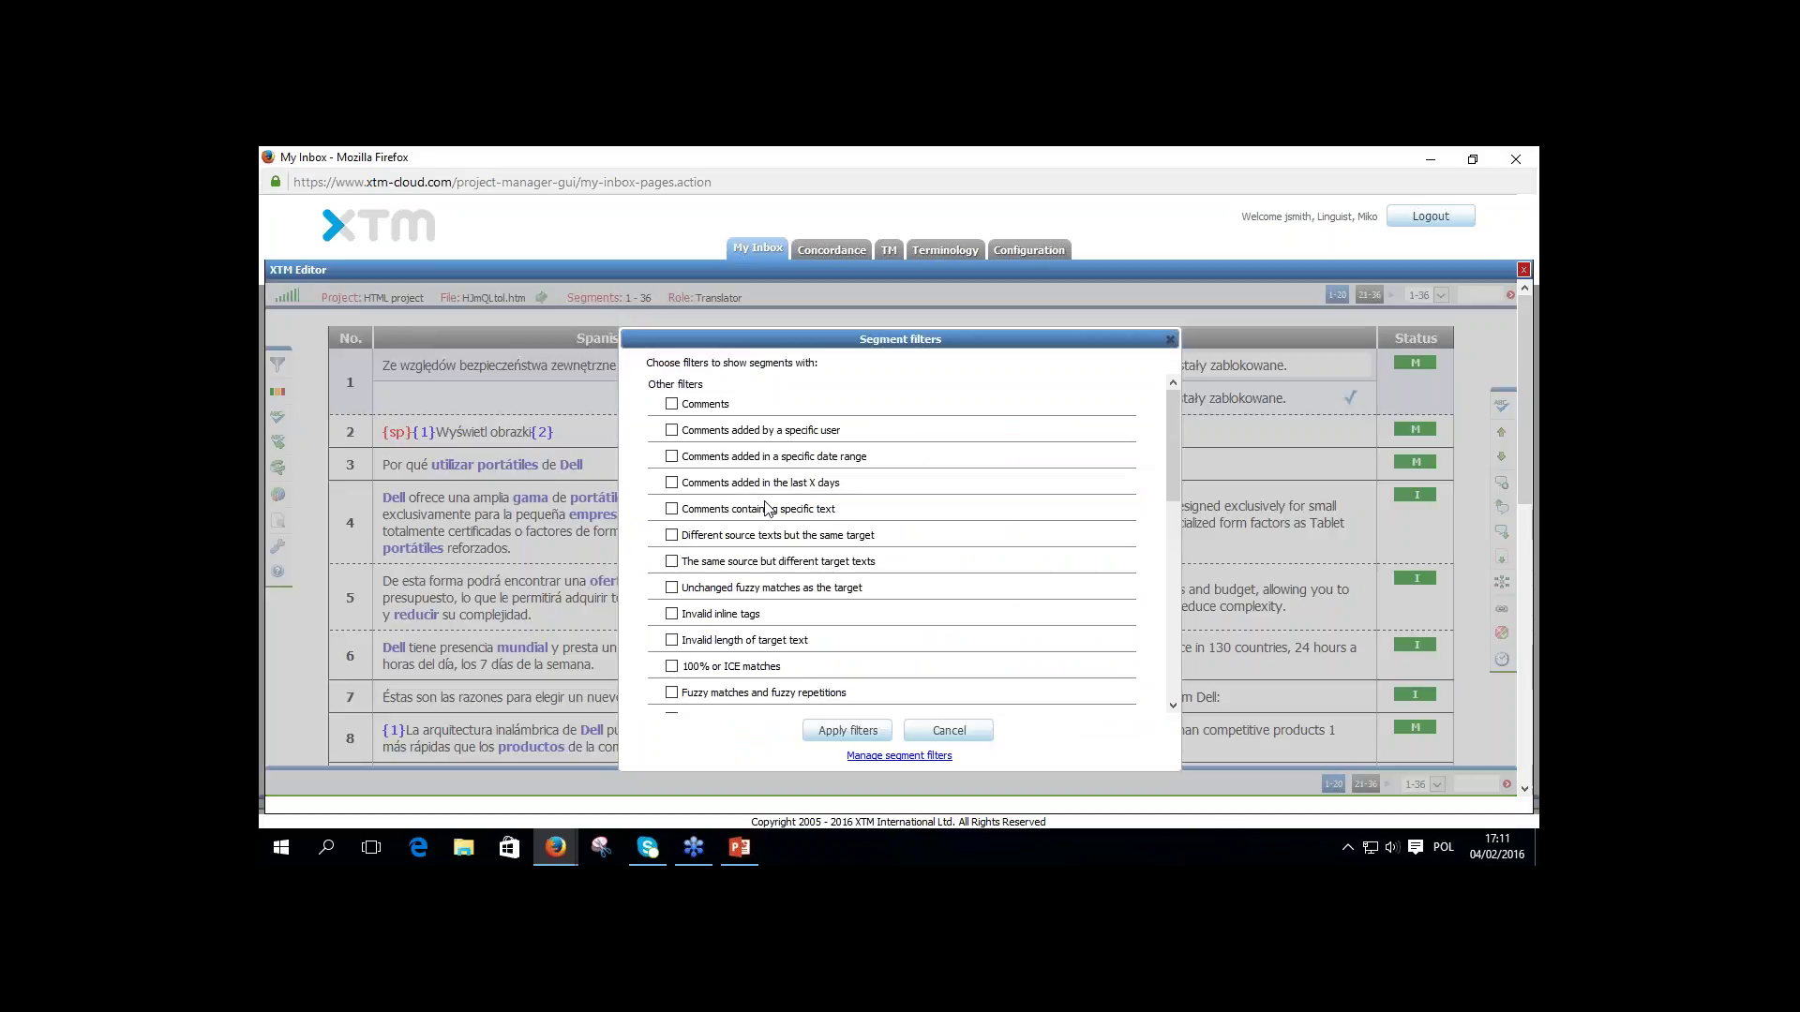
drag(1173, 468, 1205, 641)
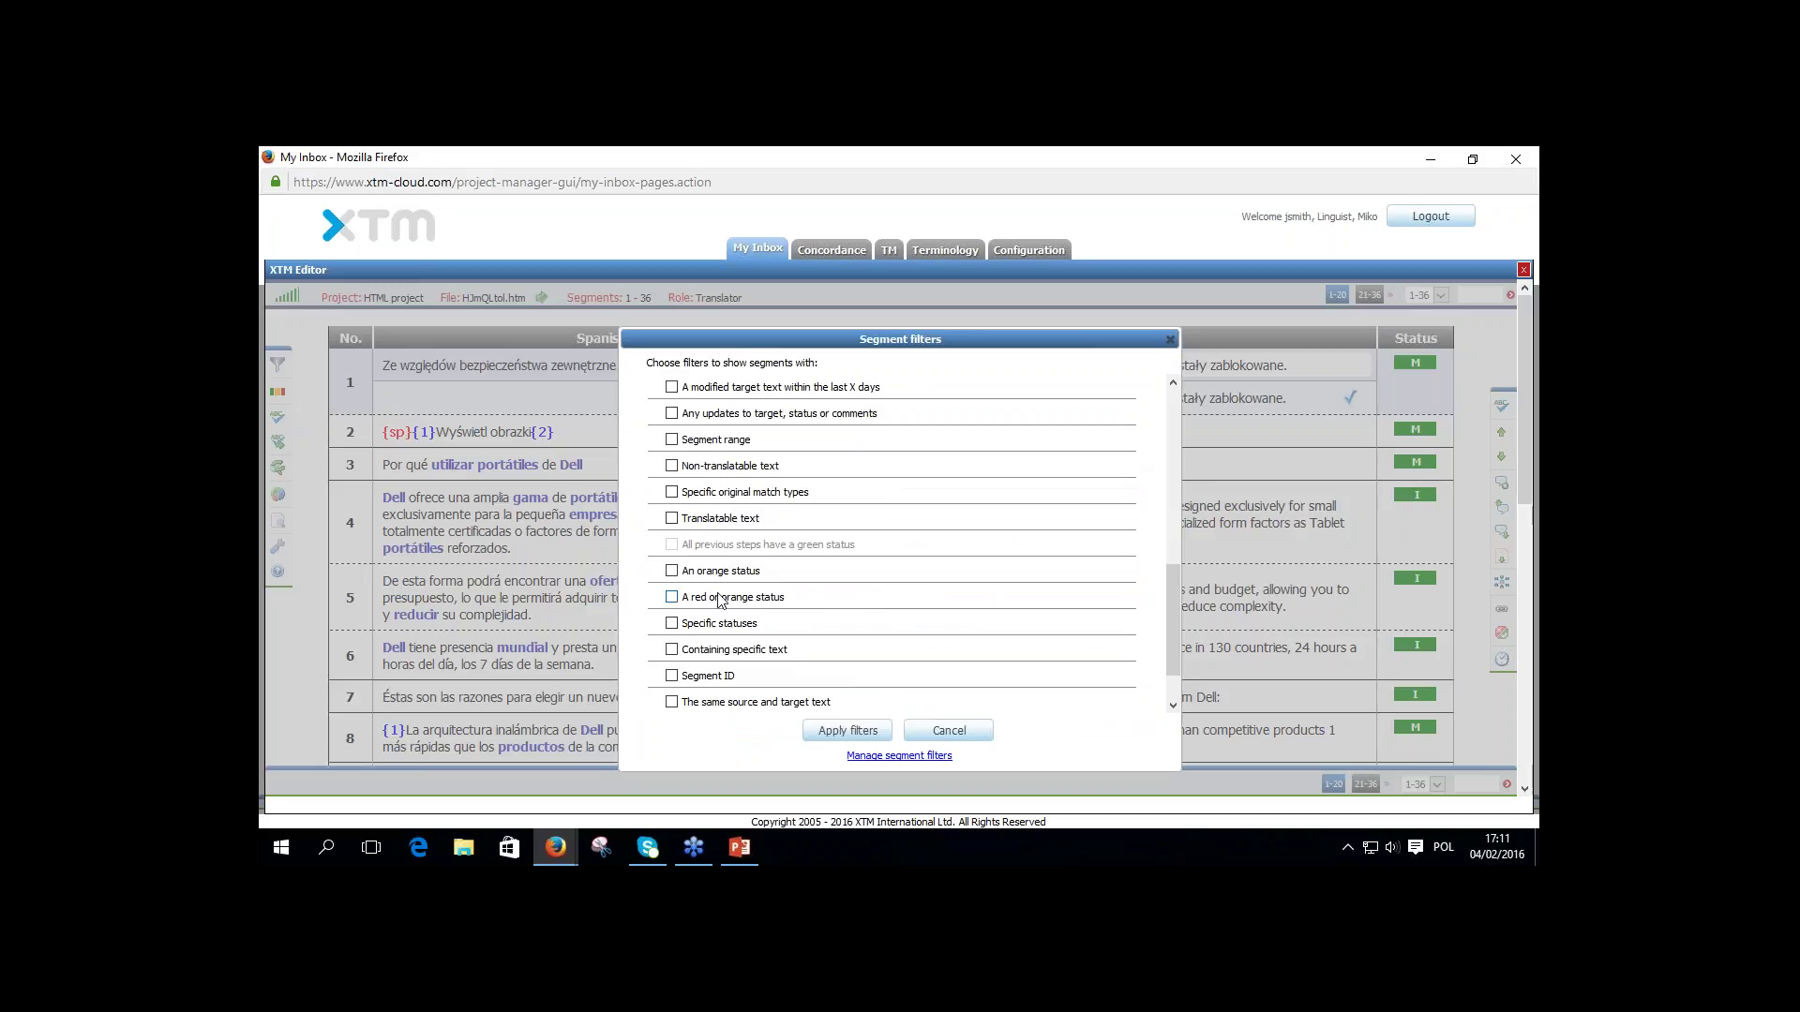
click(671, 597)
click(842, 730)
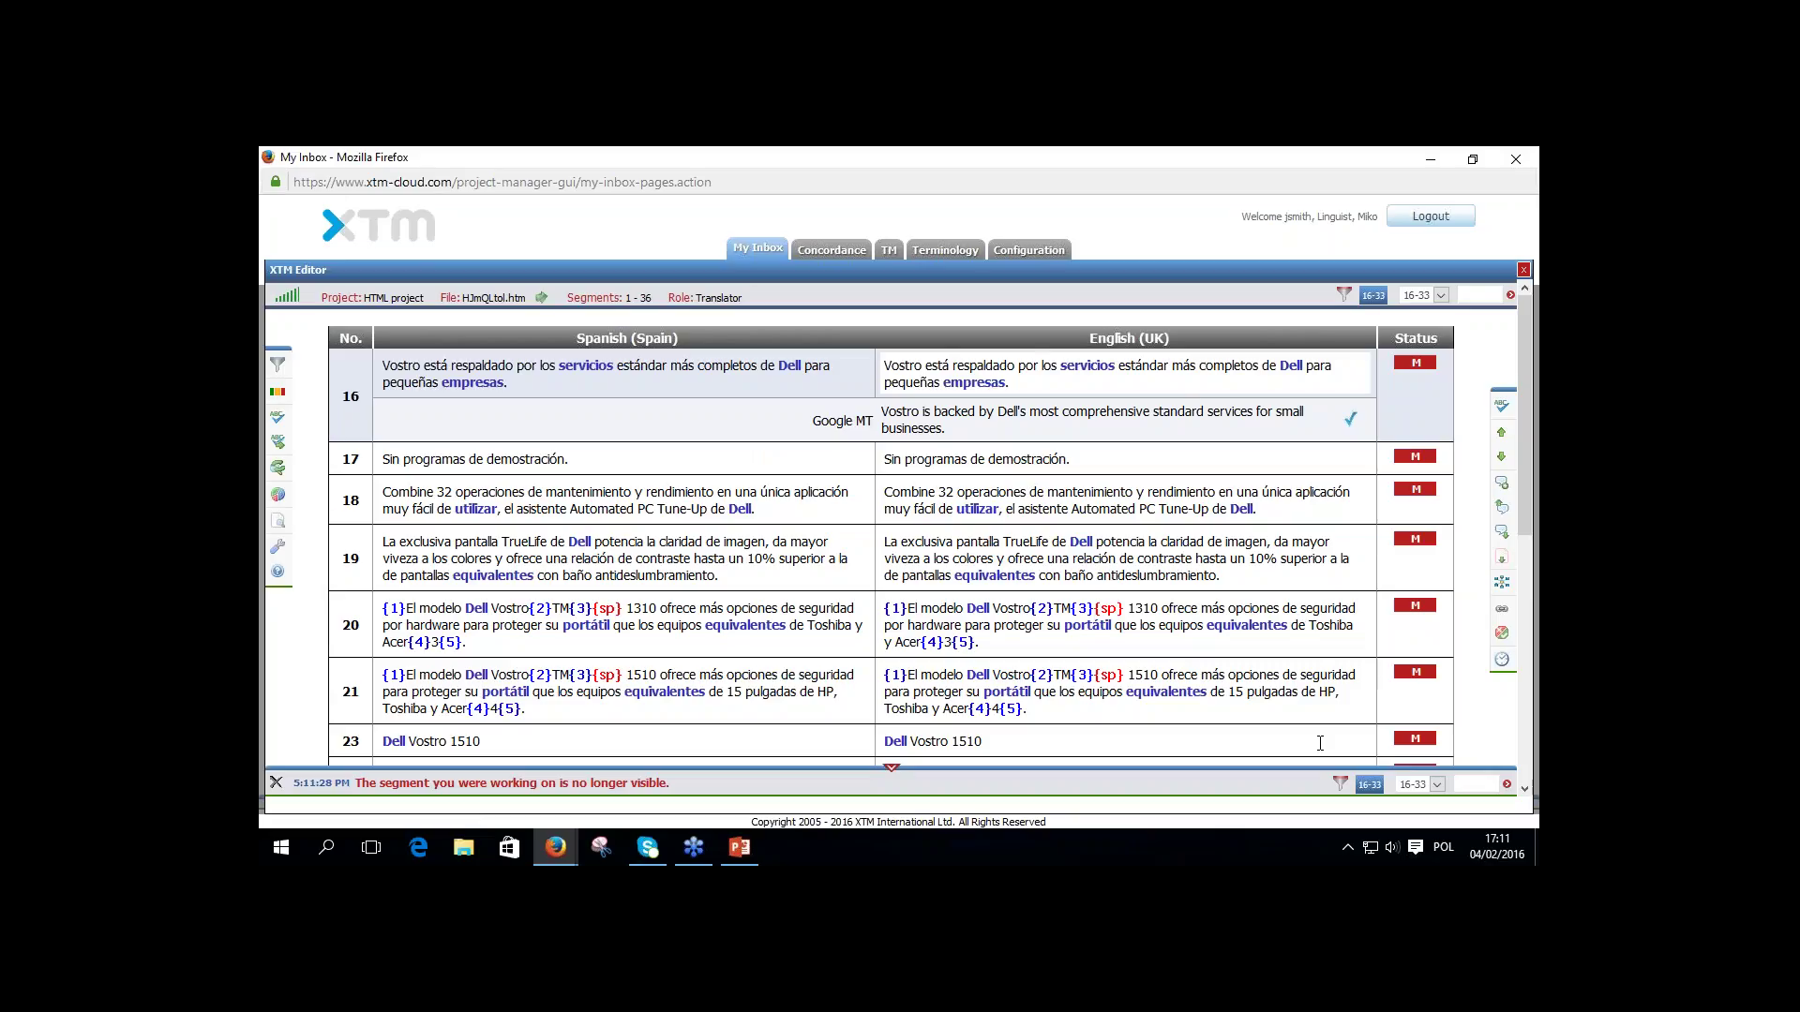
click(1340, 786)
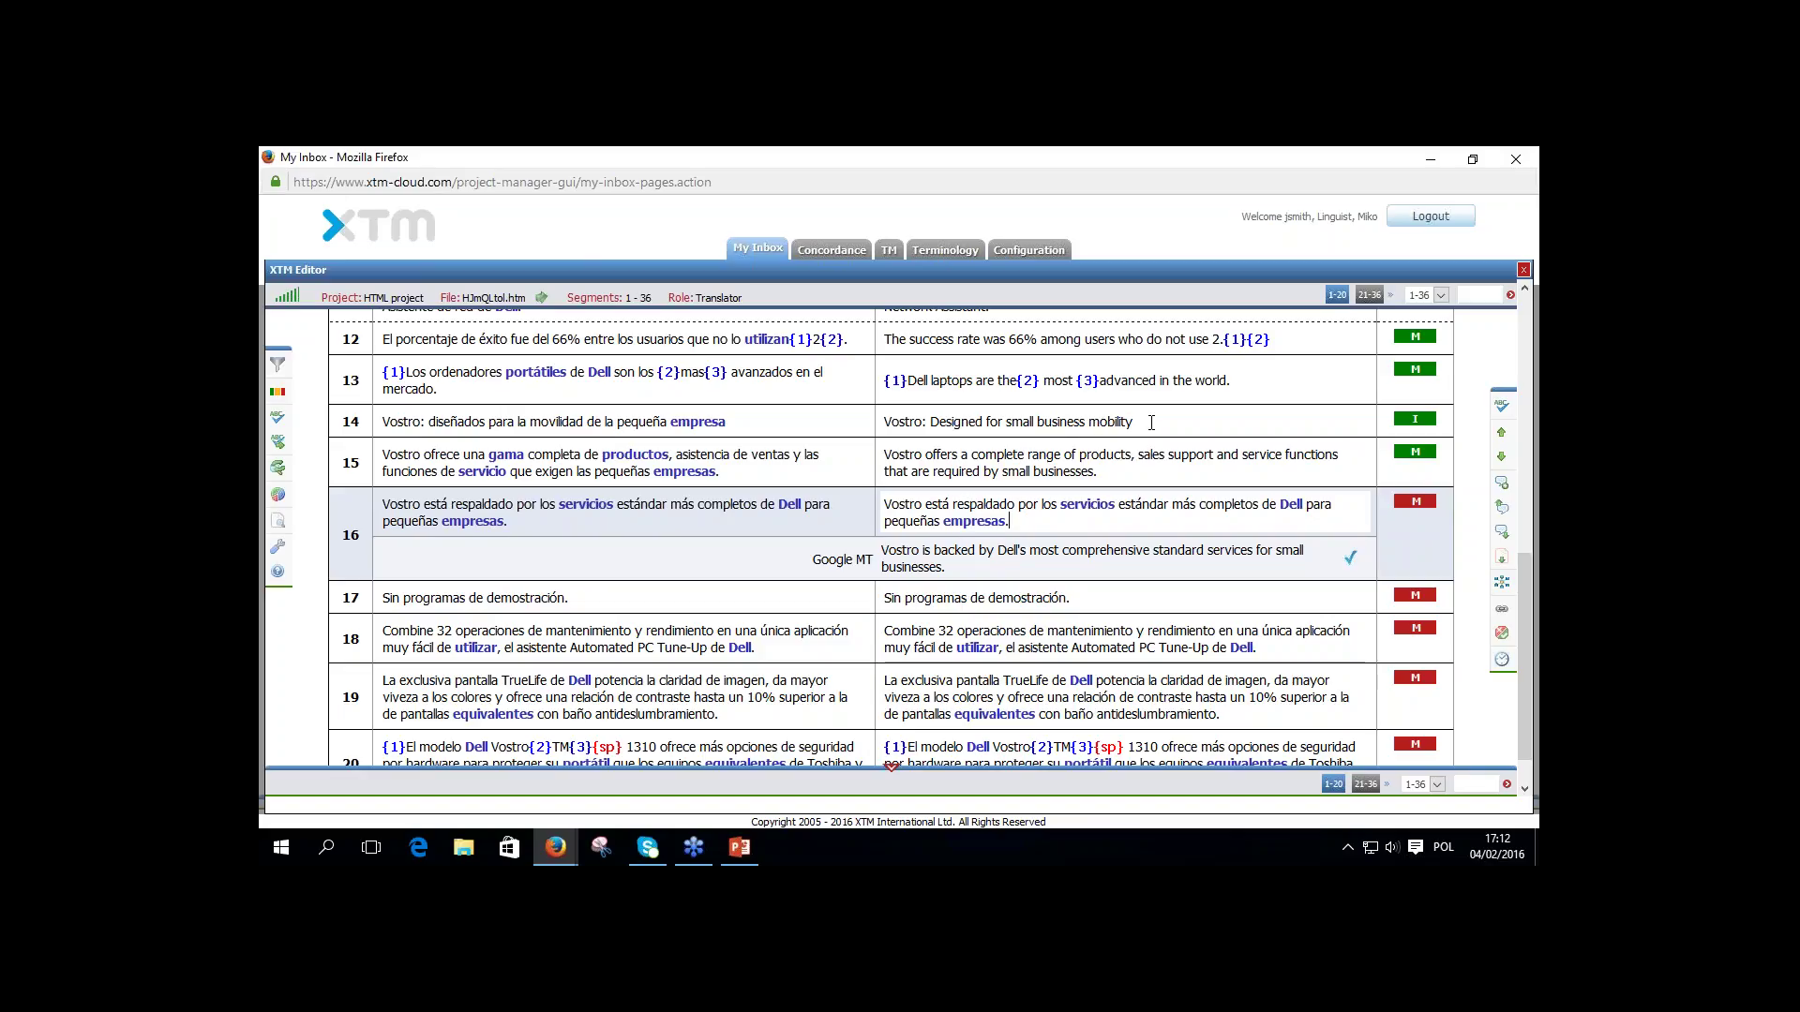
Check segment 14's ICE match and insert the Google MT match as segment 16's target text.
click(1090, 421)
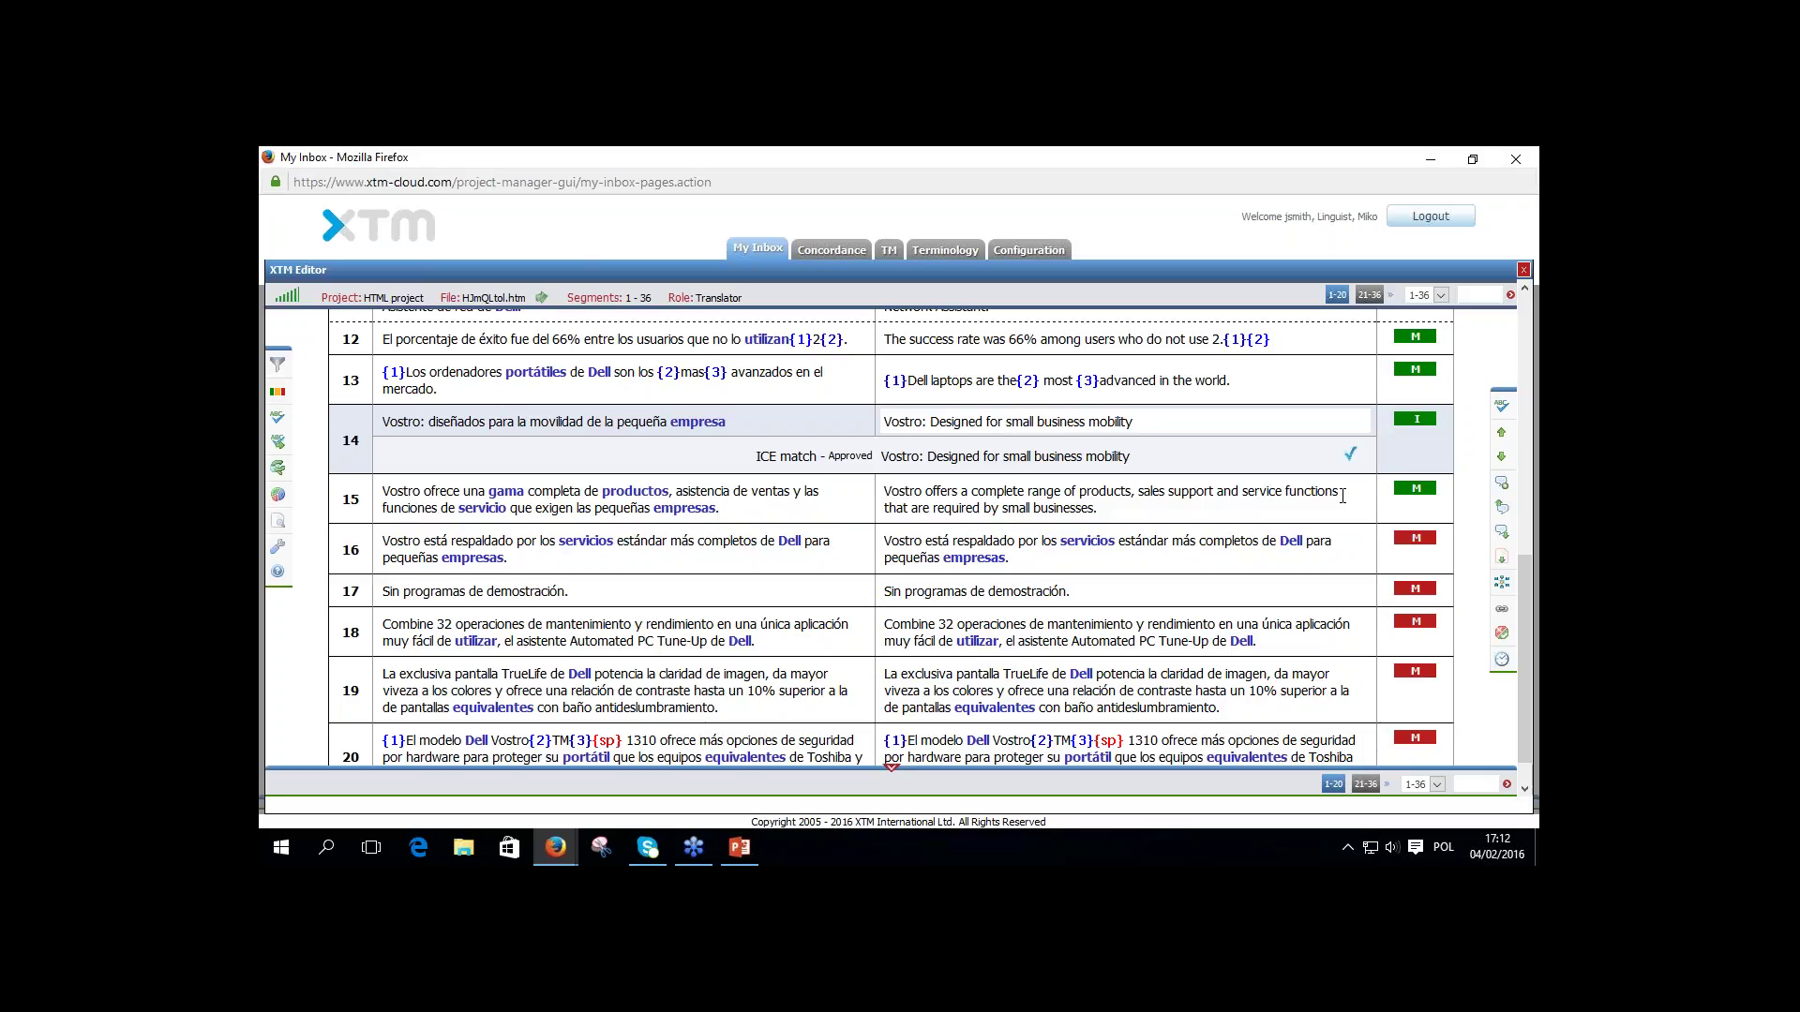
click(1108, 554)
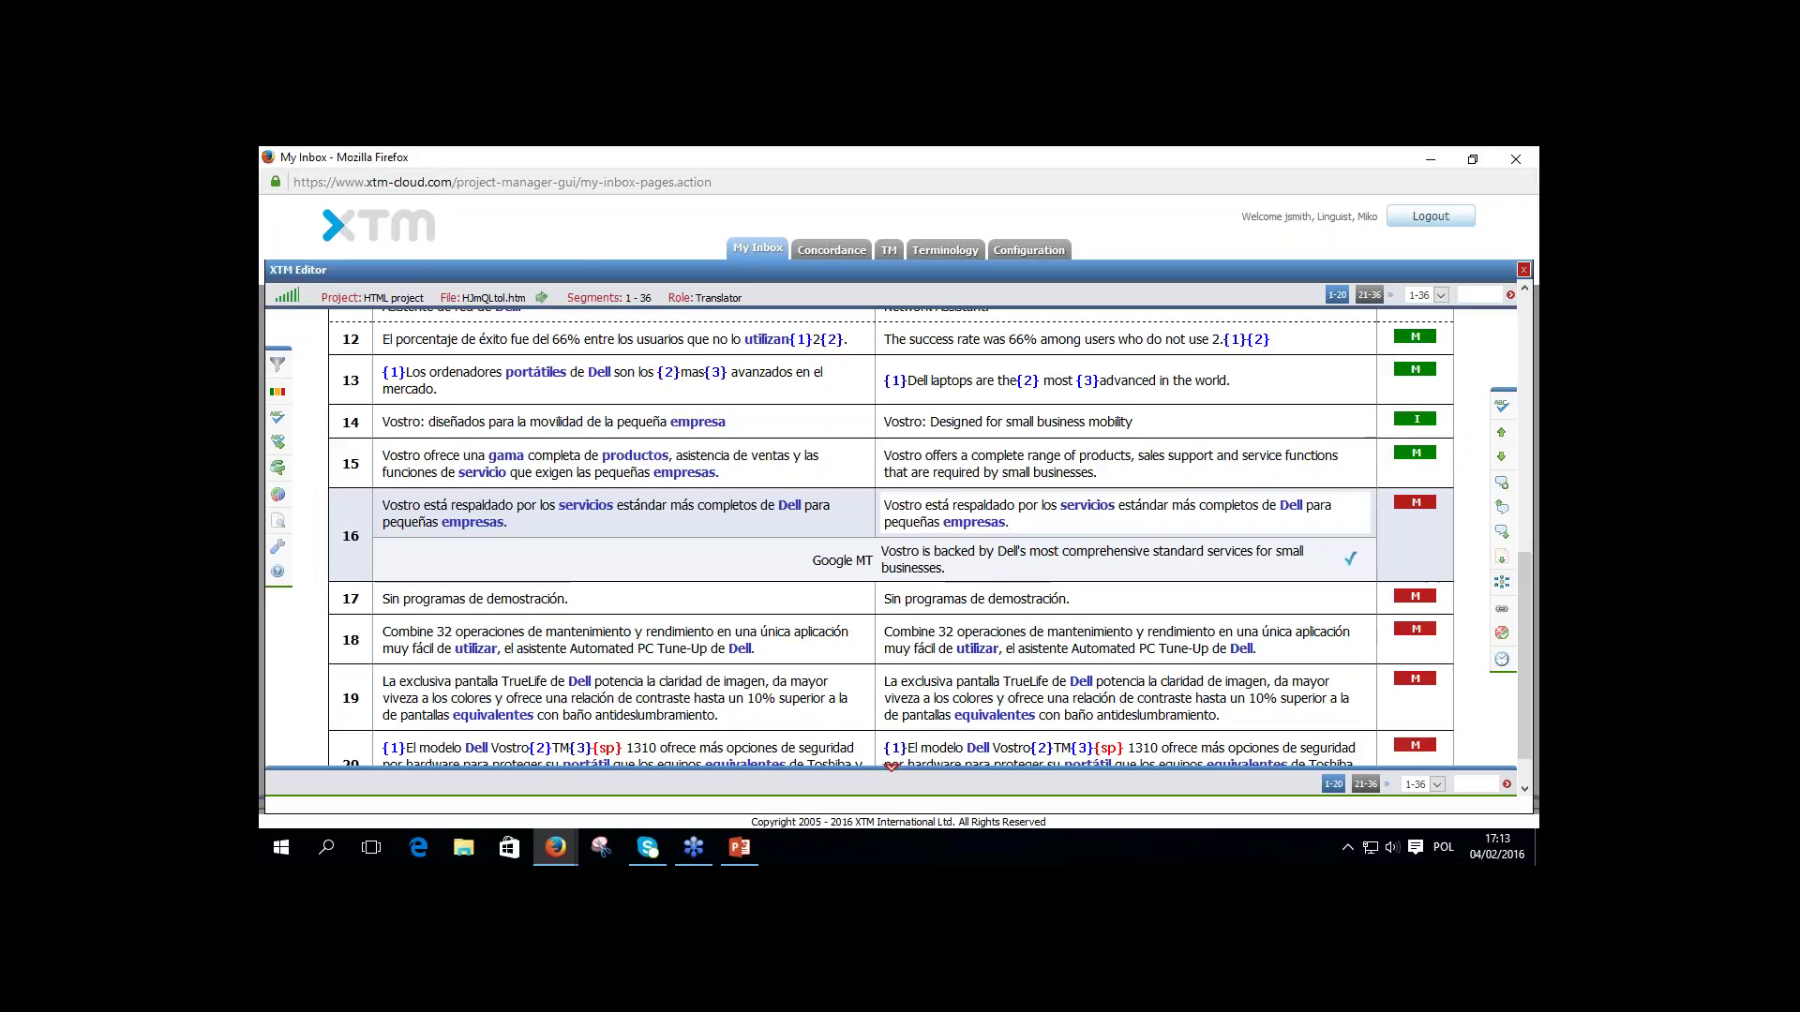
click(1351, 560)
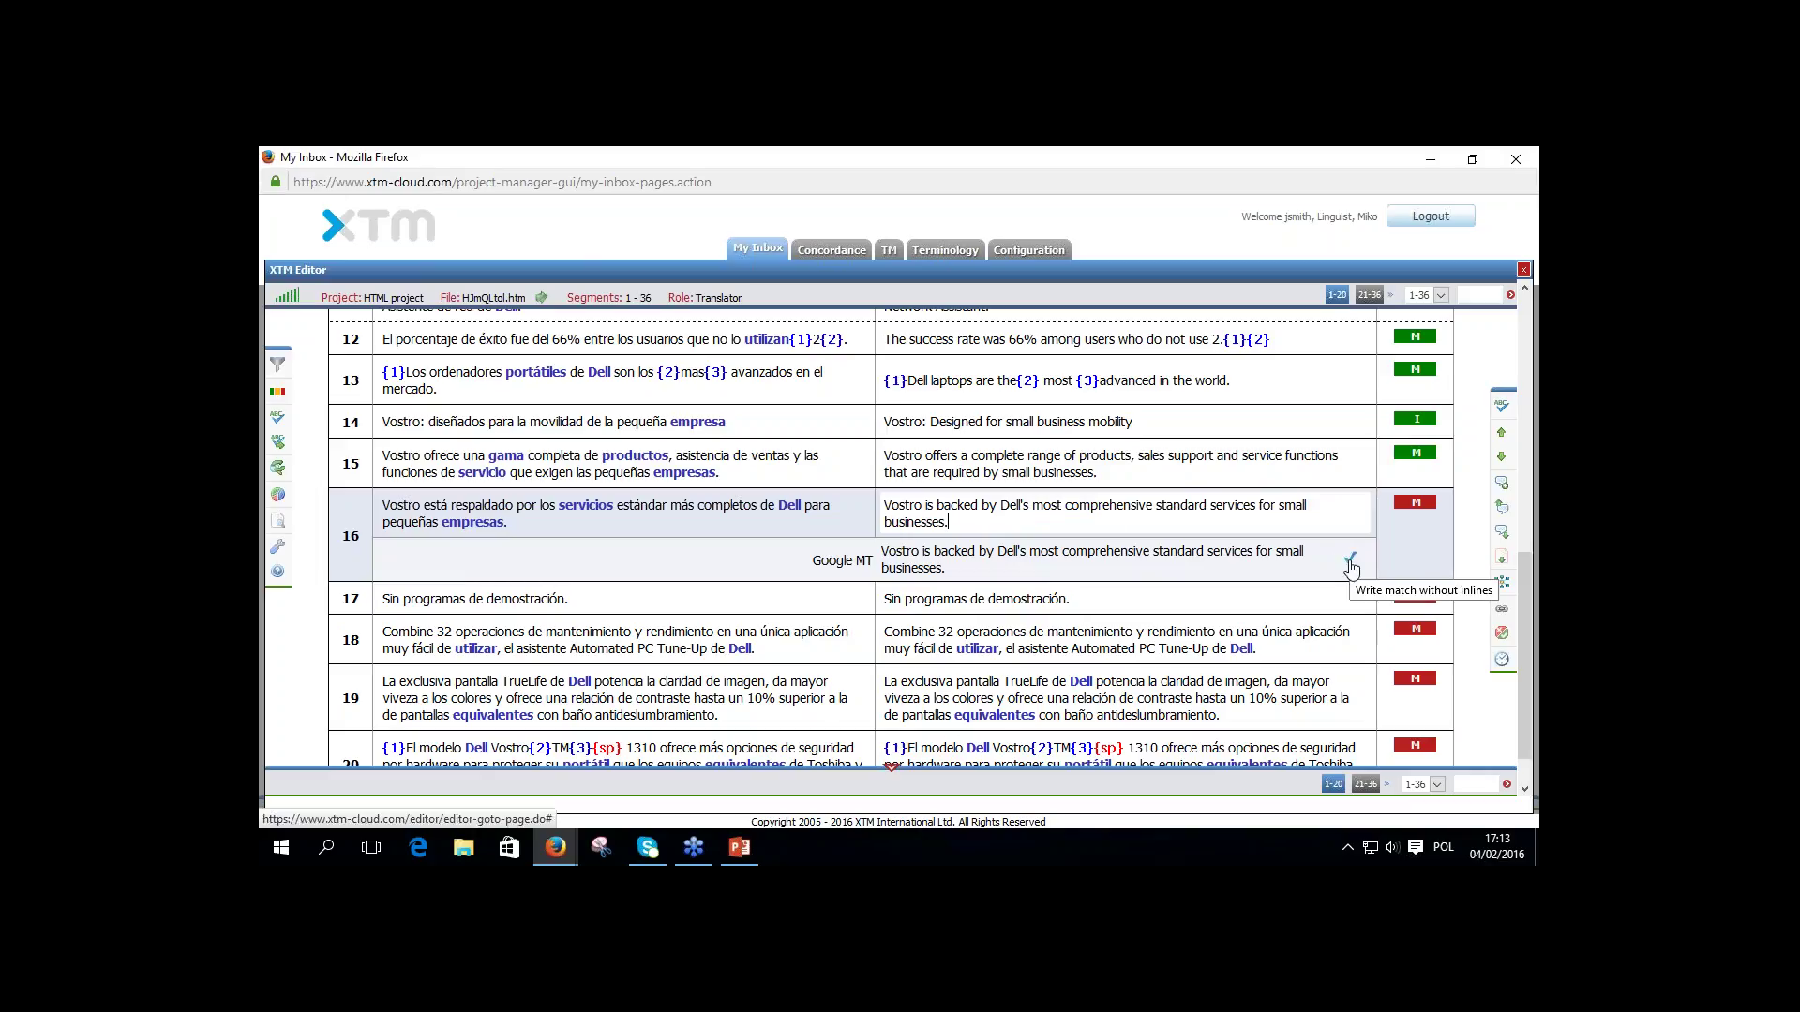
Look over the target text of segment 16 and complete the segment as translated.
click(1112, 517)
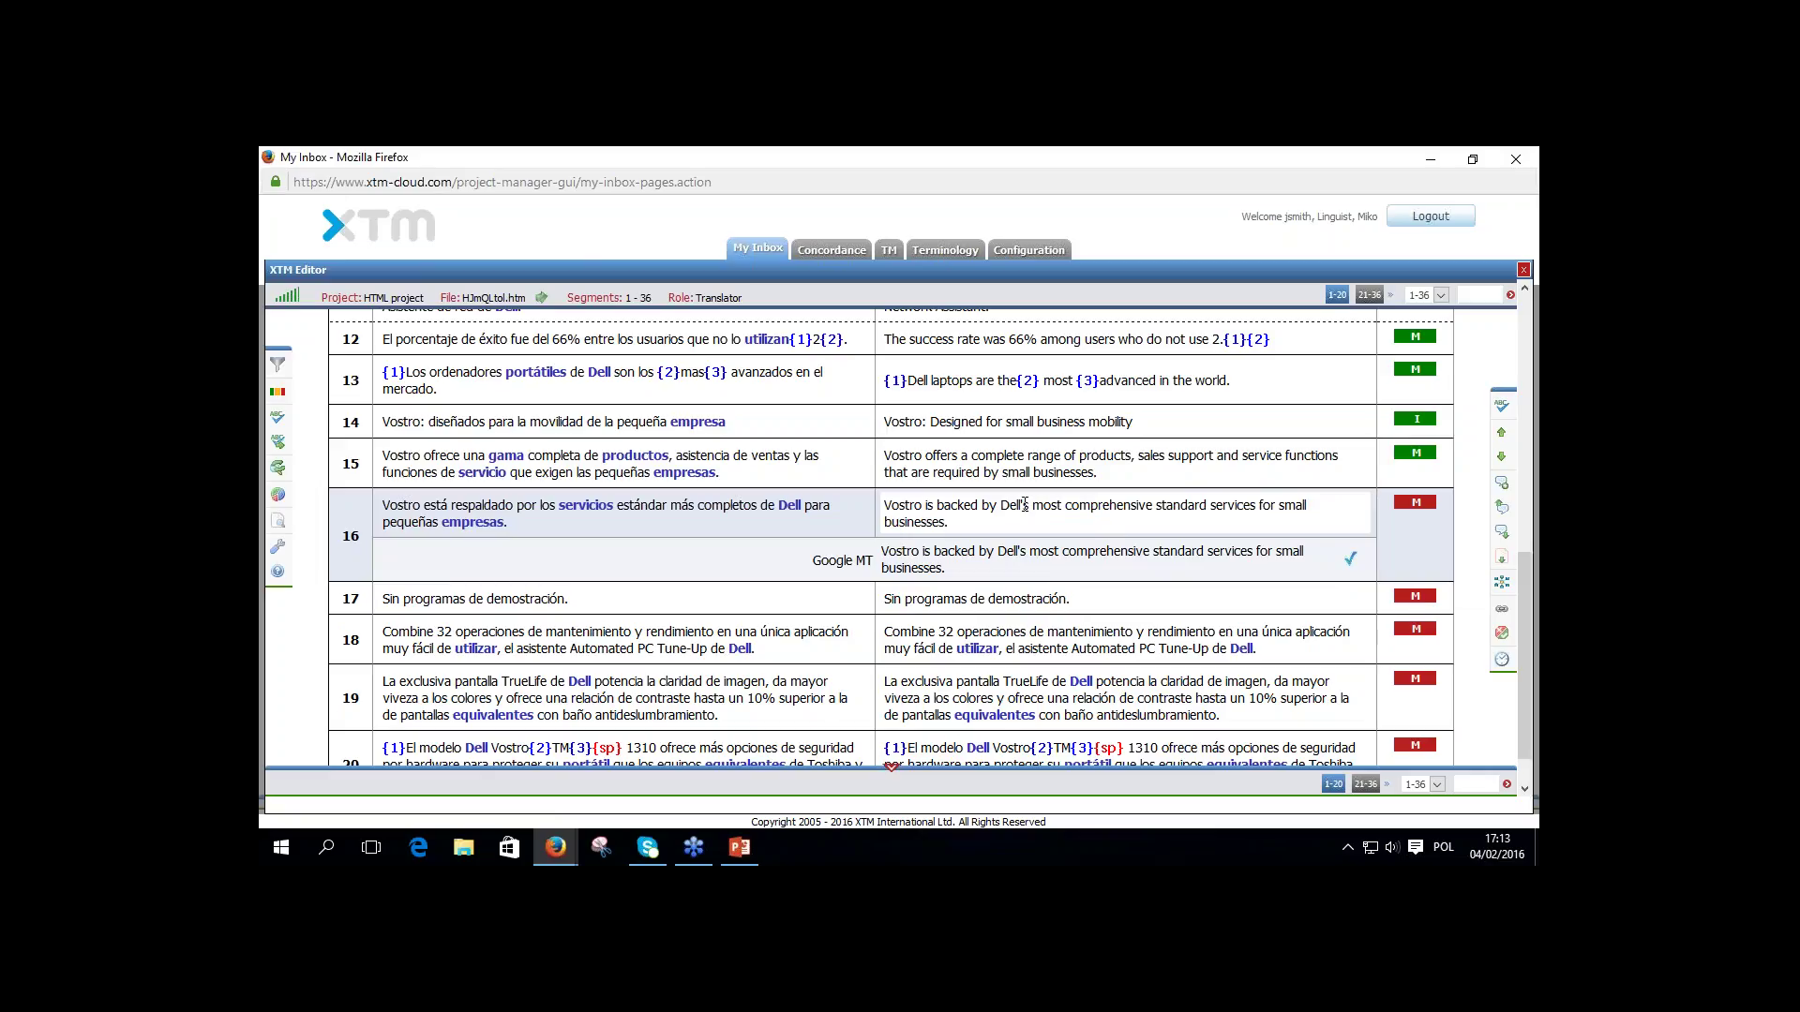
click(1073, 507)
click(1332, 506)
key(ctrl+Return)
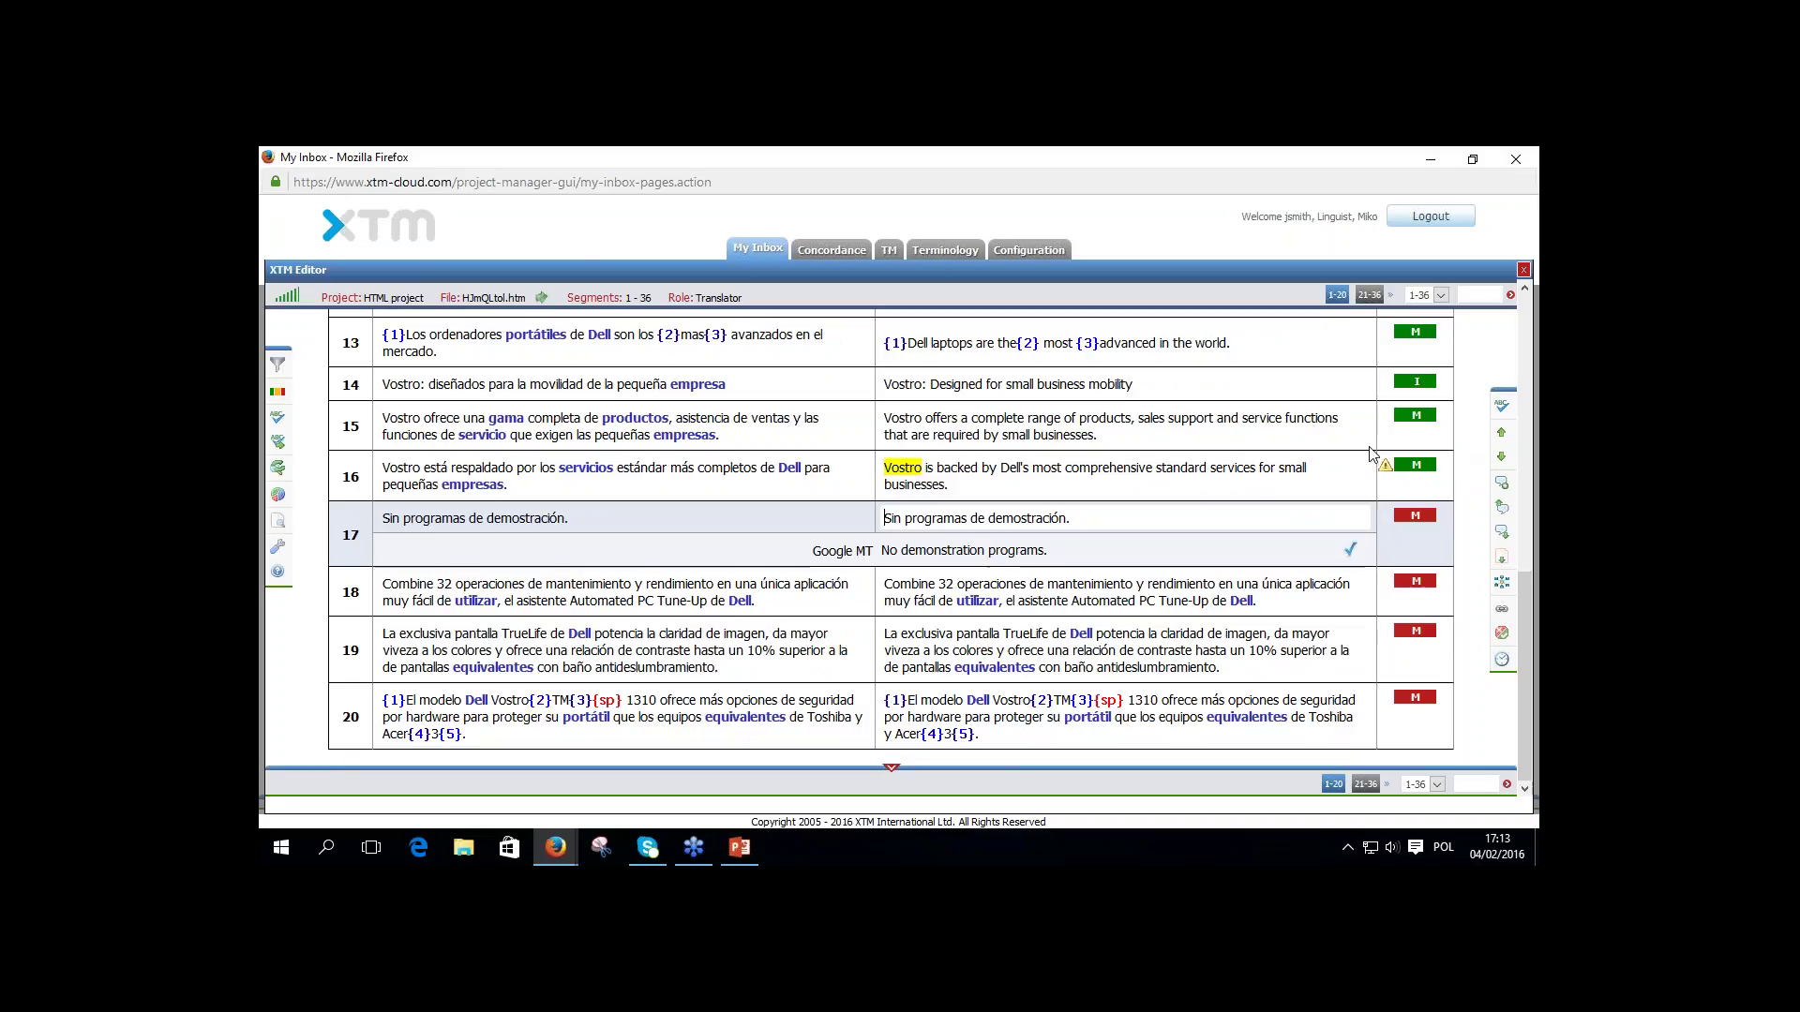
Return to segment 16, flagged with a QA warning, and confirm its unchanged translation again.
mouse_move(1395, 478)
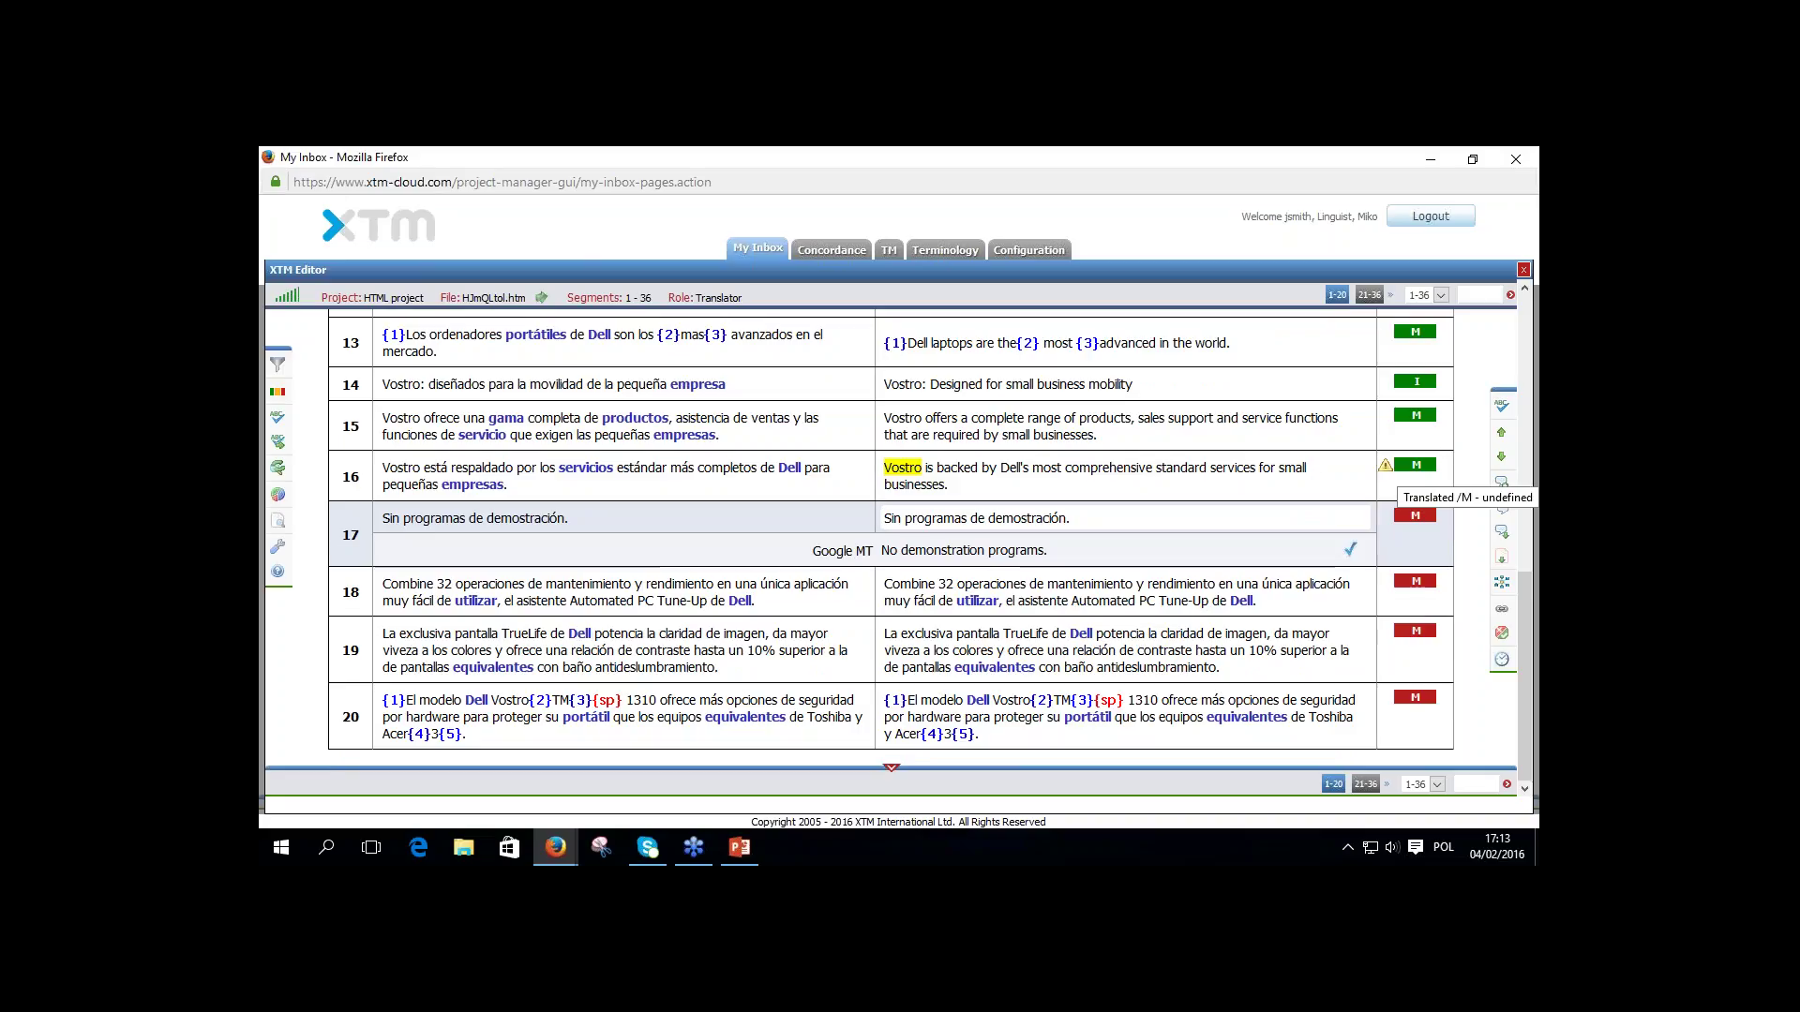
click(1332, 468)
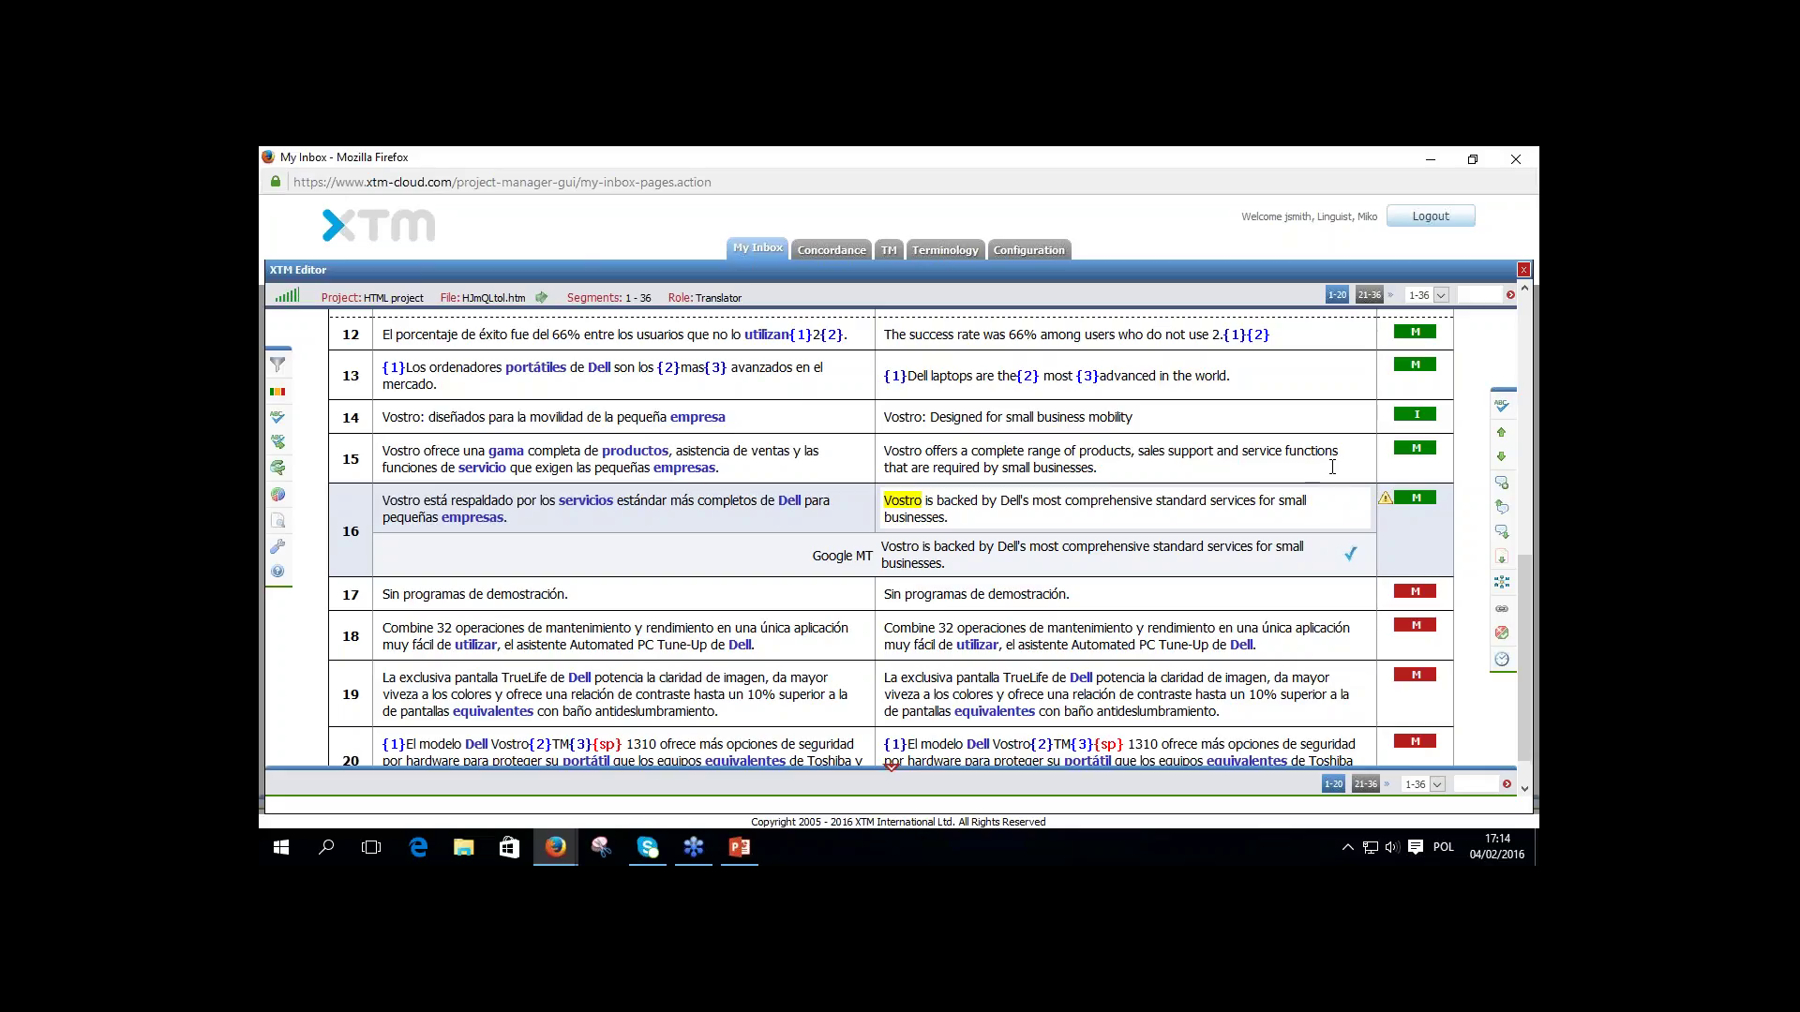
key(ctrl+Return)
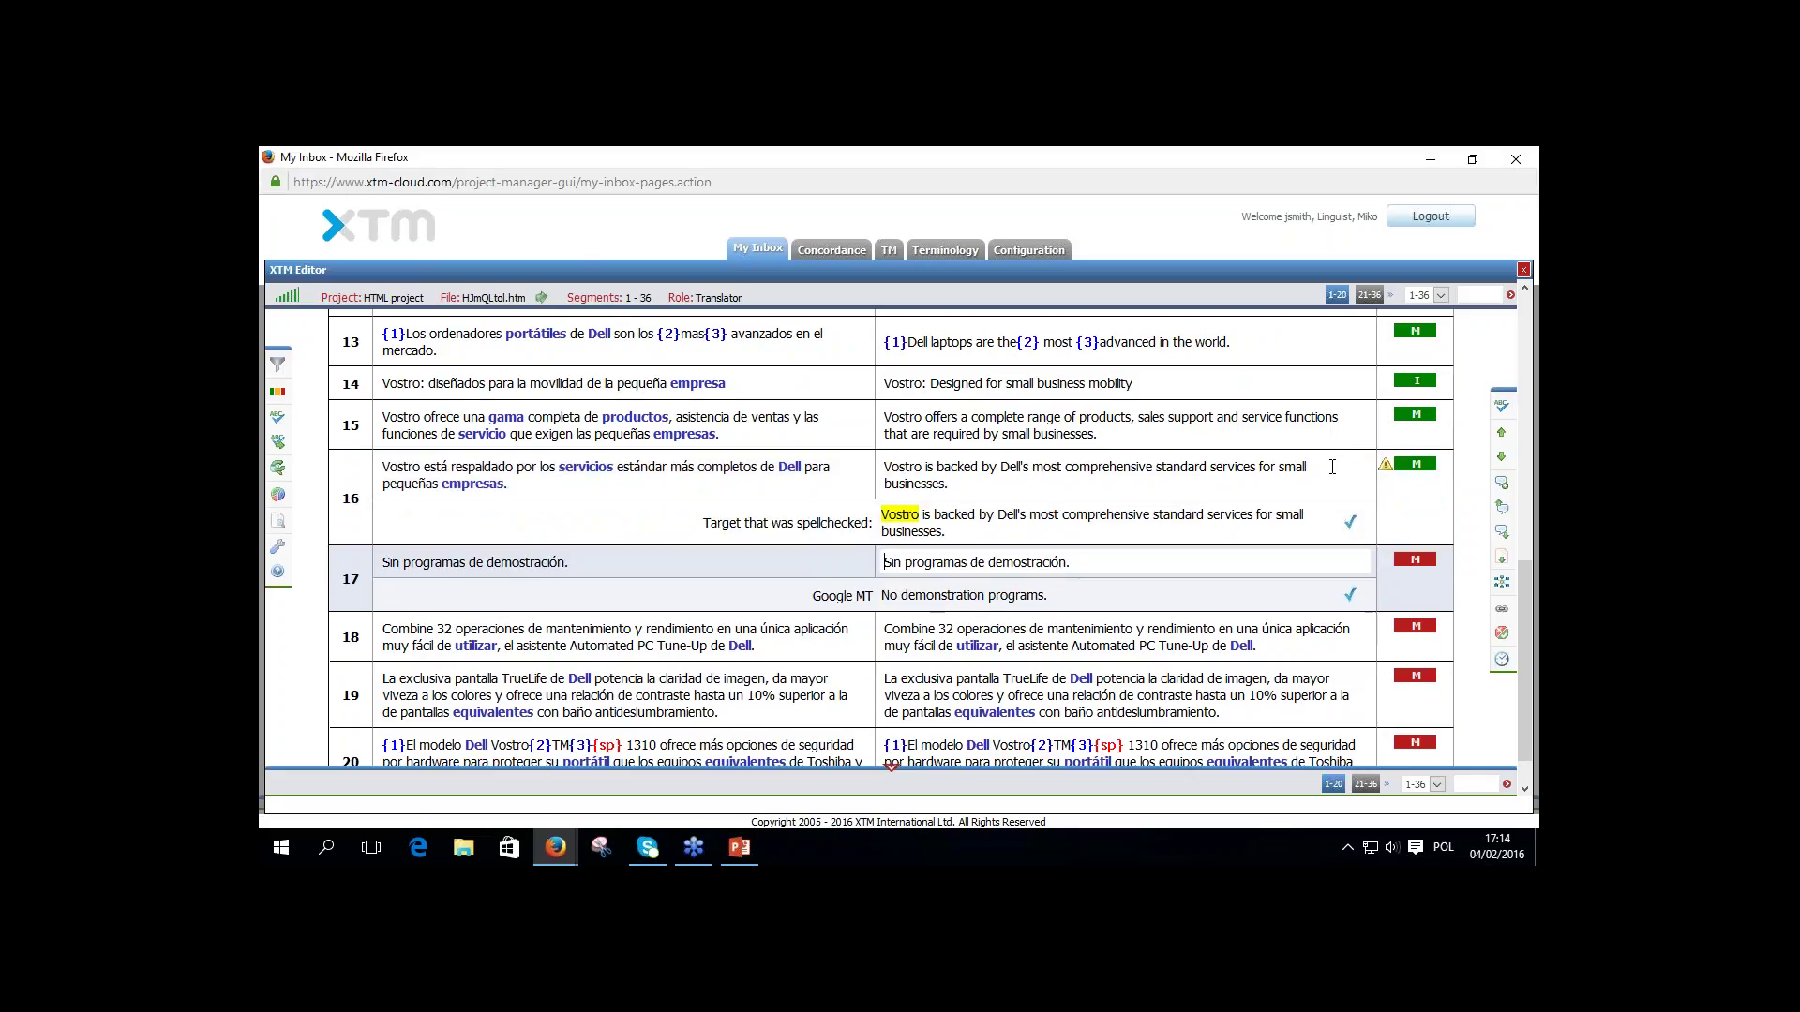
Insert the Google MT match "No demonstration programs." into segment 17 and set its status to Translated /M - Matched.
click(1094, 565)
click(1348, 599)
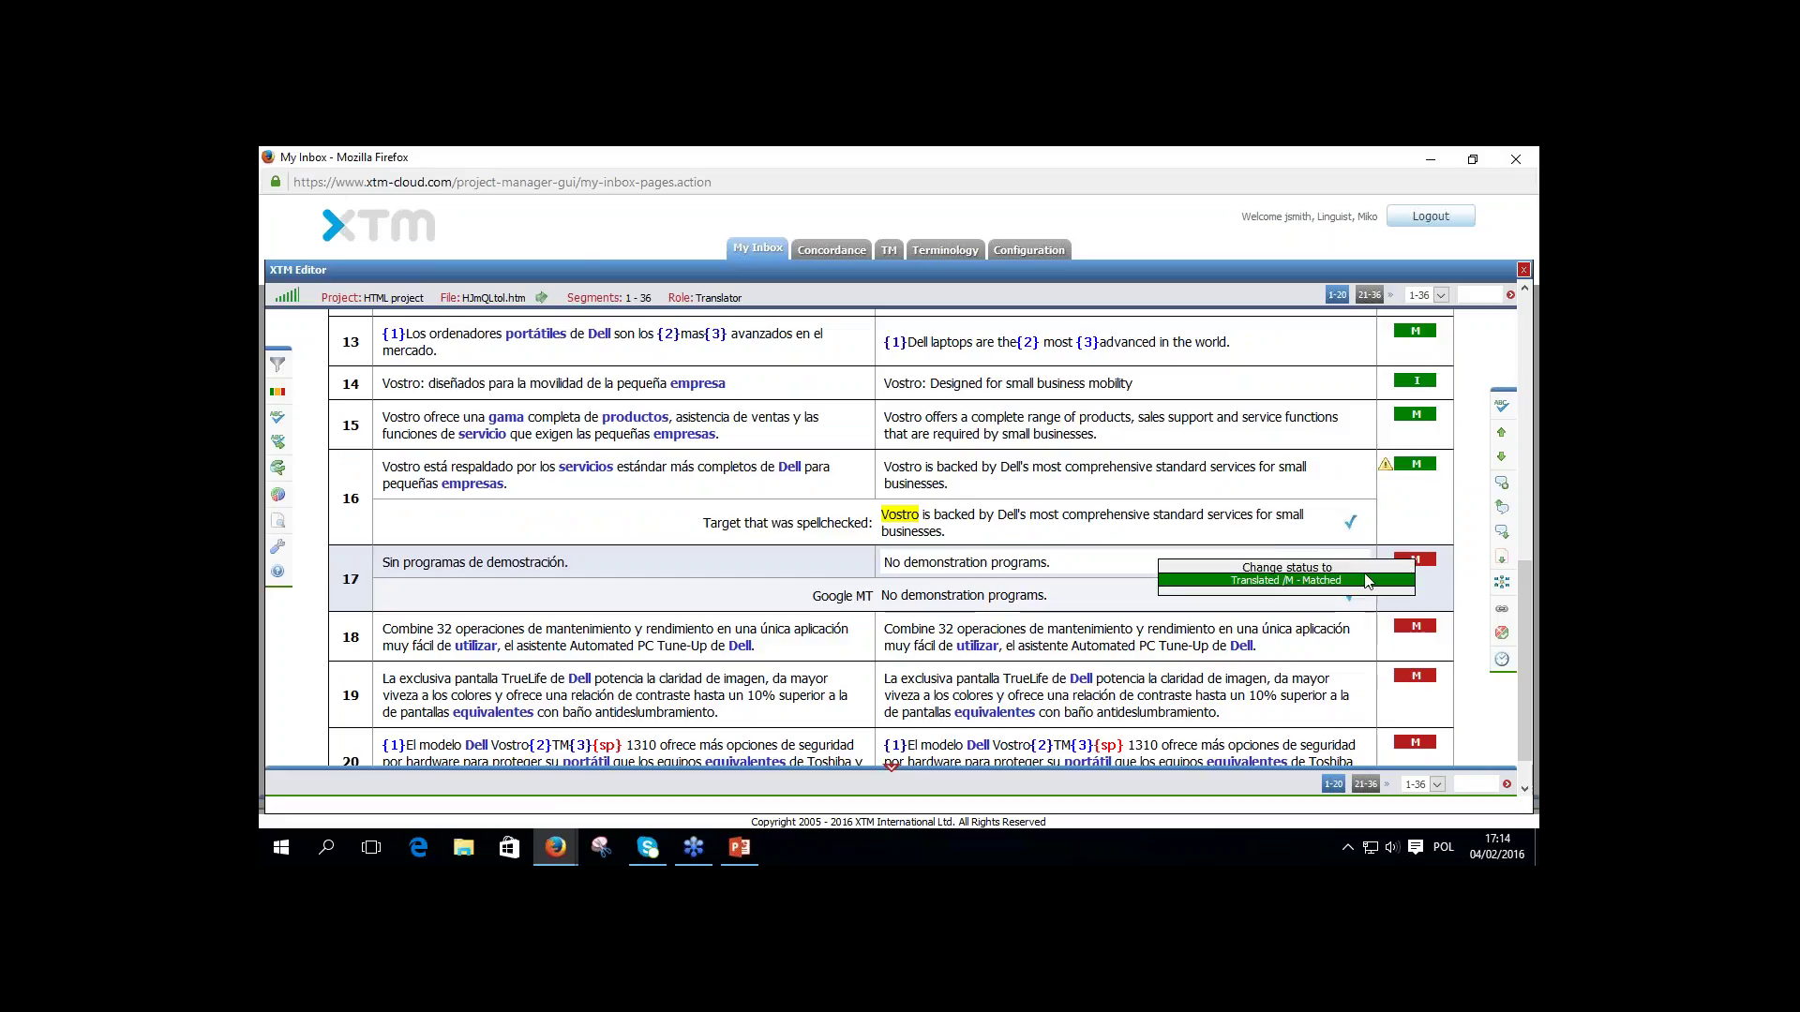
click(1306, 582)
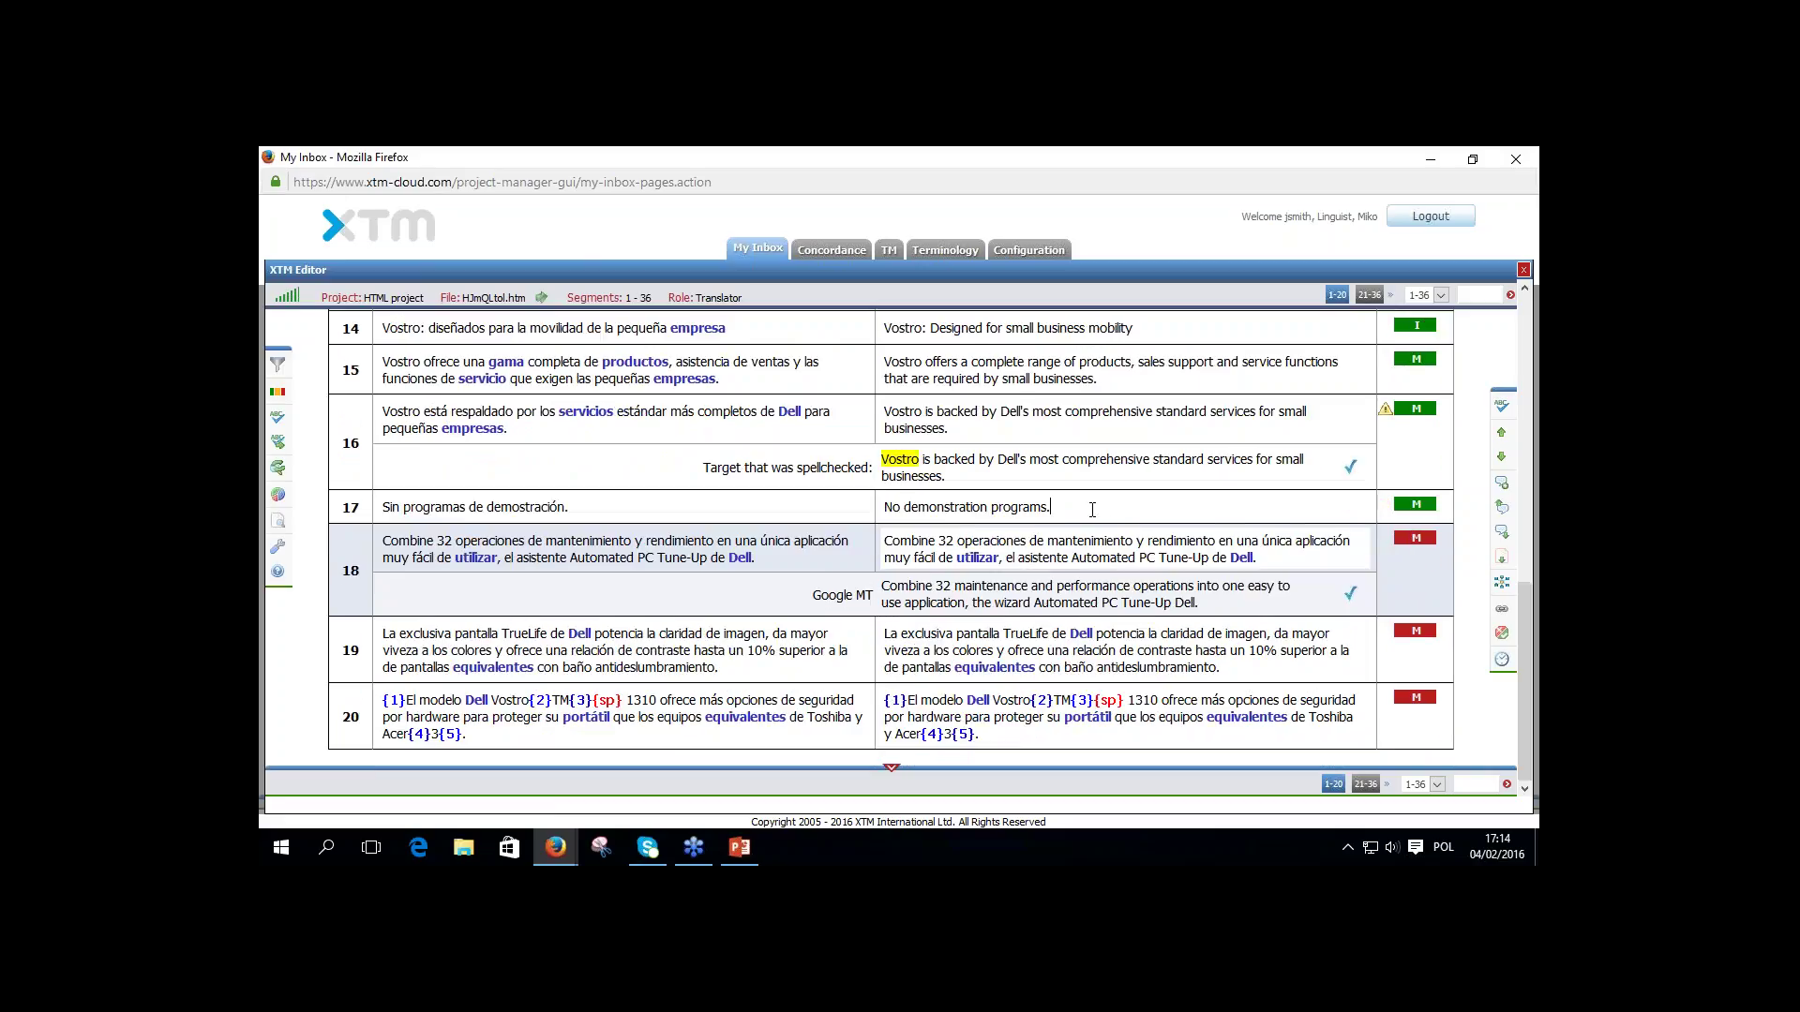
Search the target text for "Dell" with Find and replace, and leave the dialog without replacing anything.
click(1092, 510)
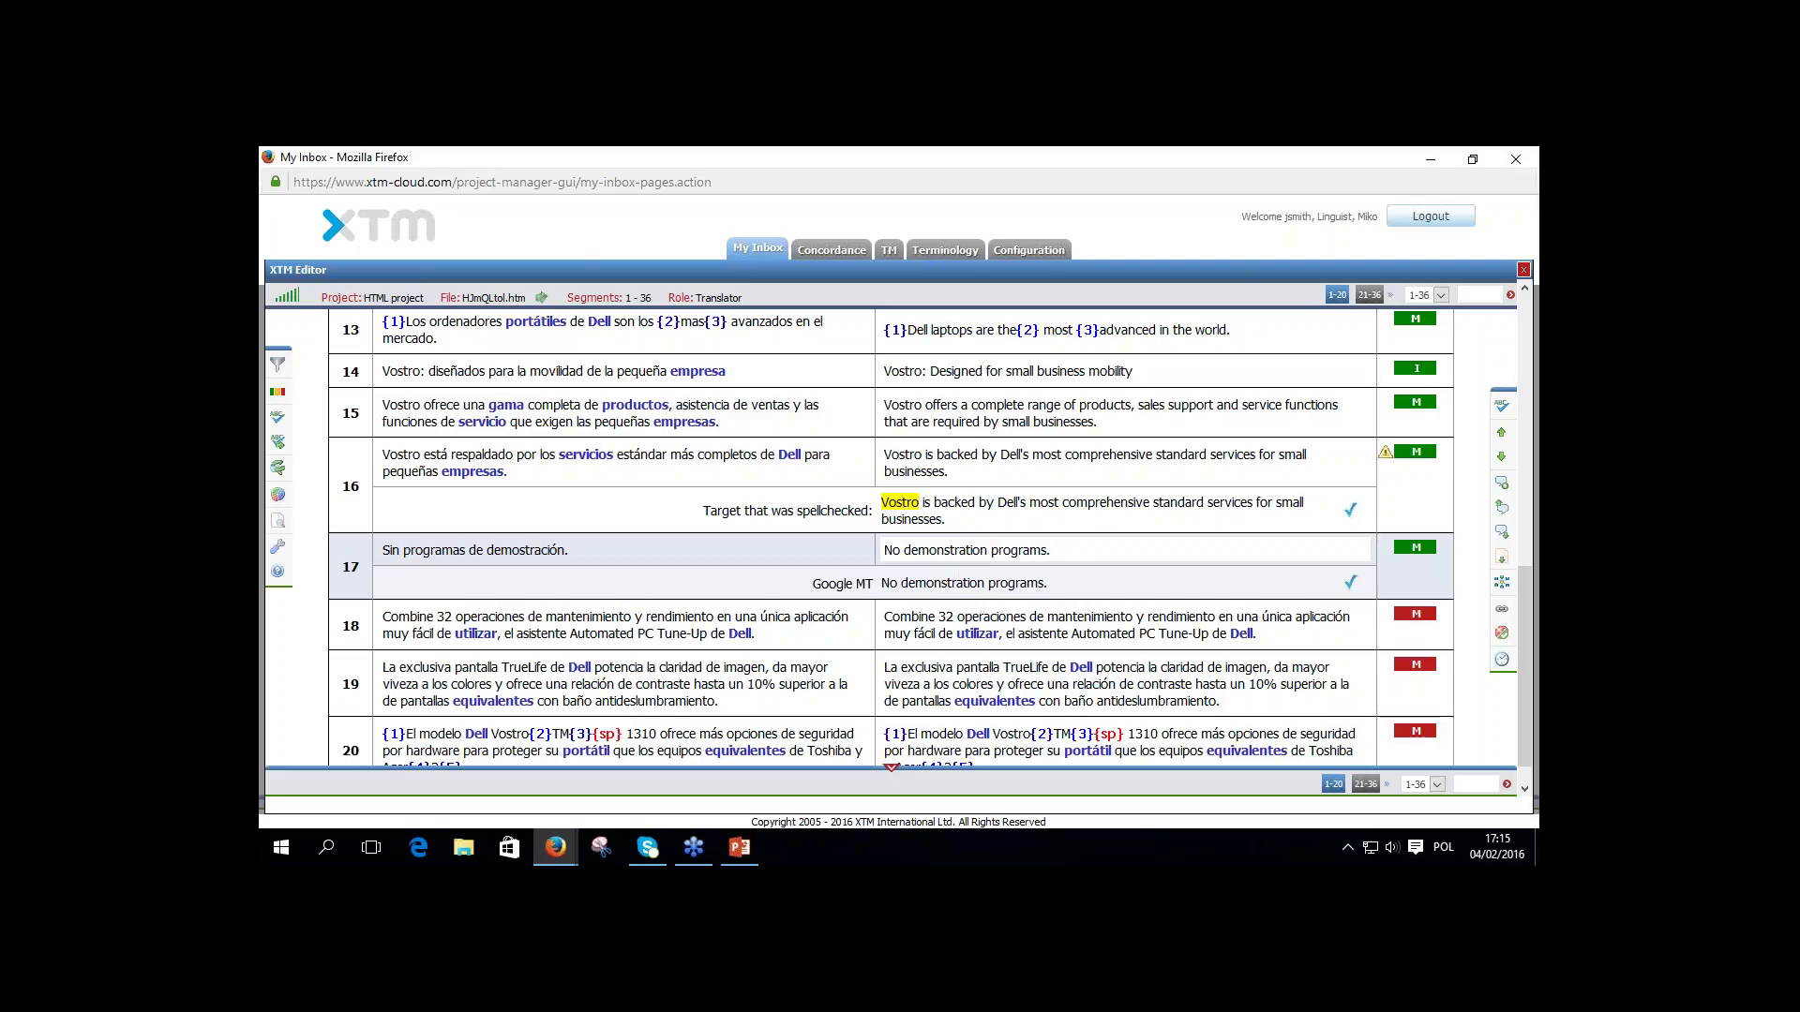
click(279, 470)
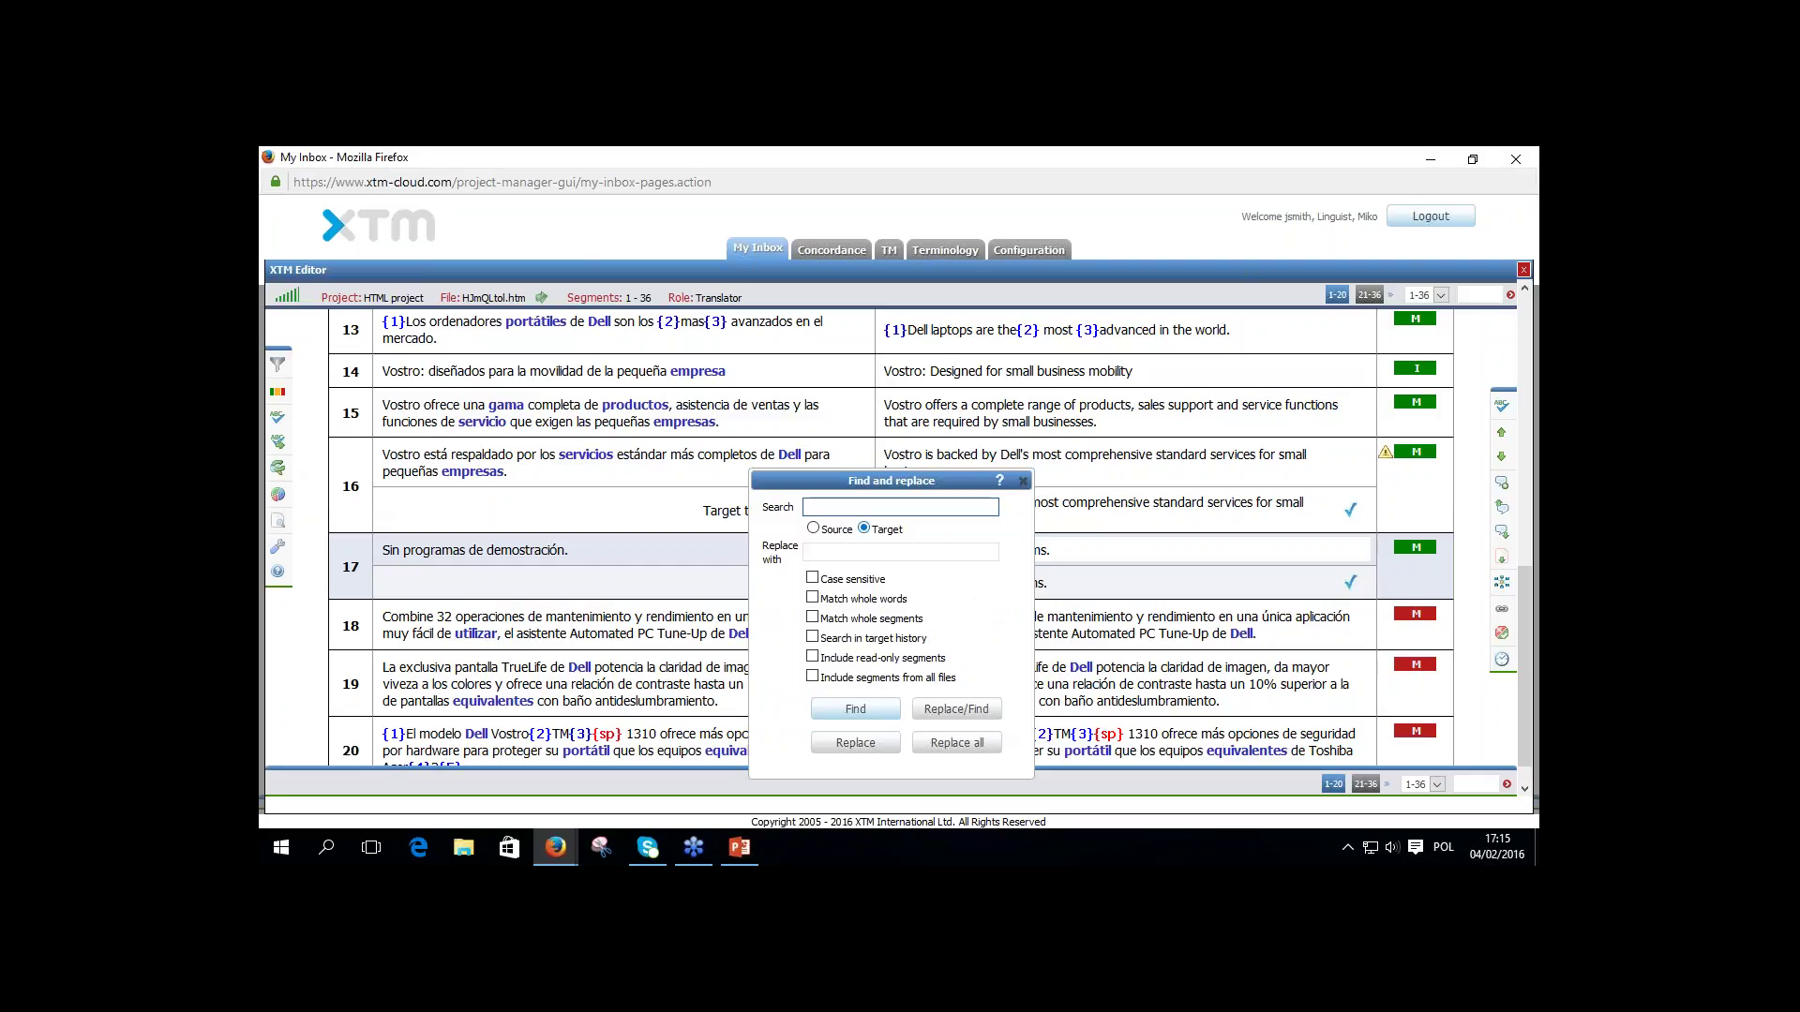
click(812, 678)
click(813, 678)
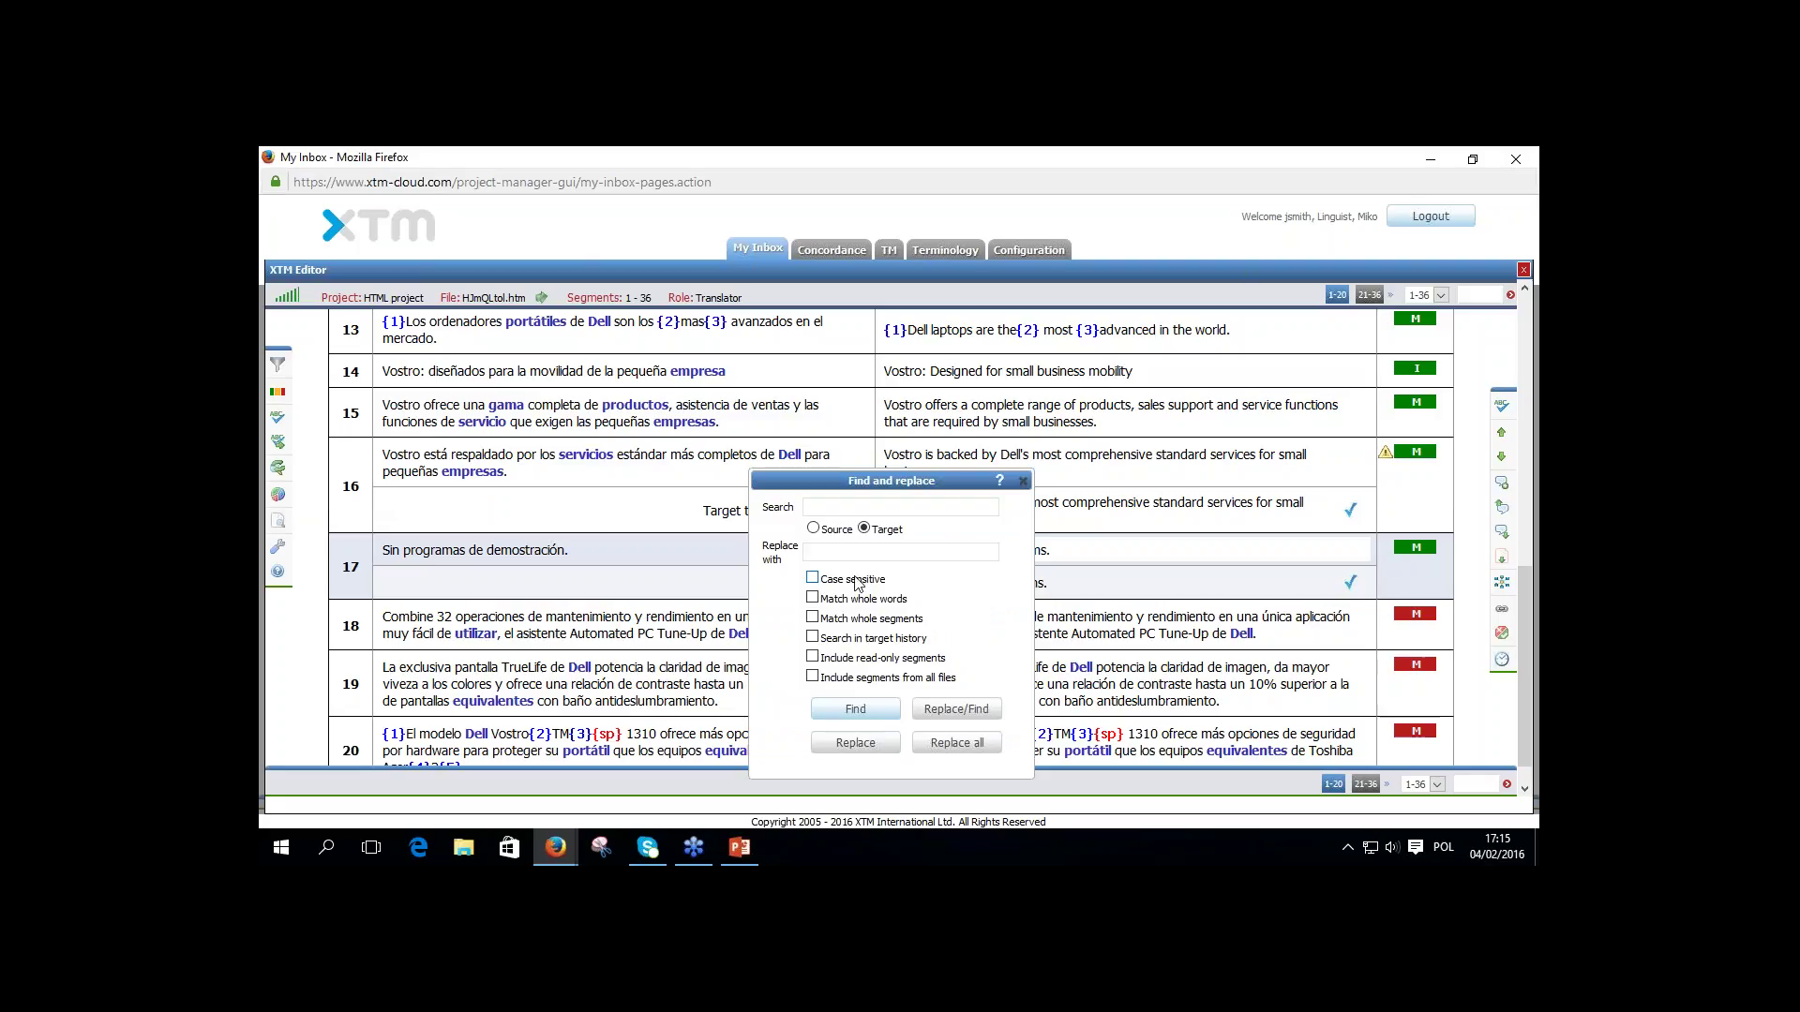
click(822, 506)
text(Dell)
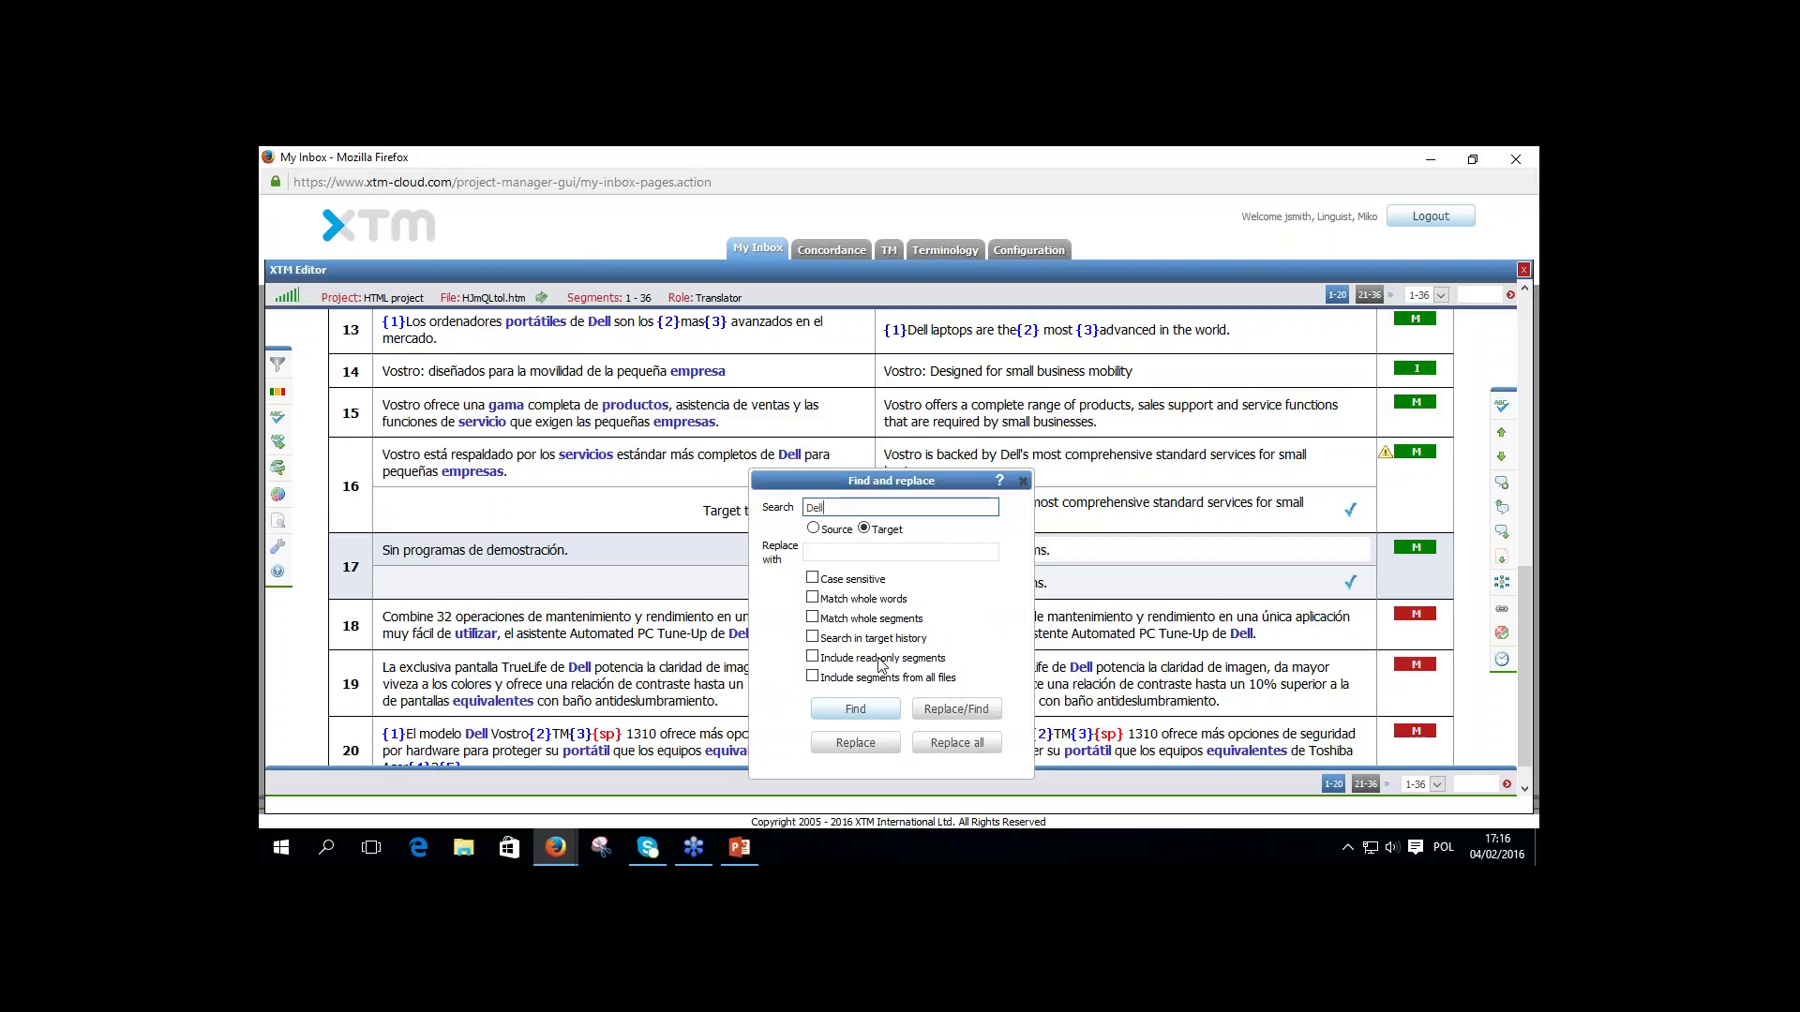
click(853, 711)
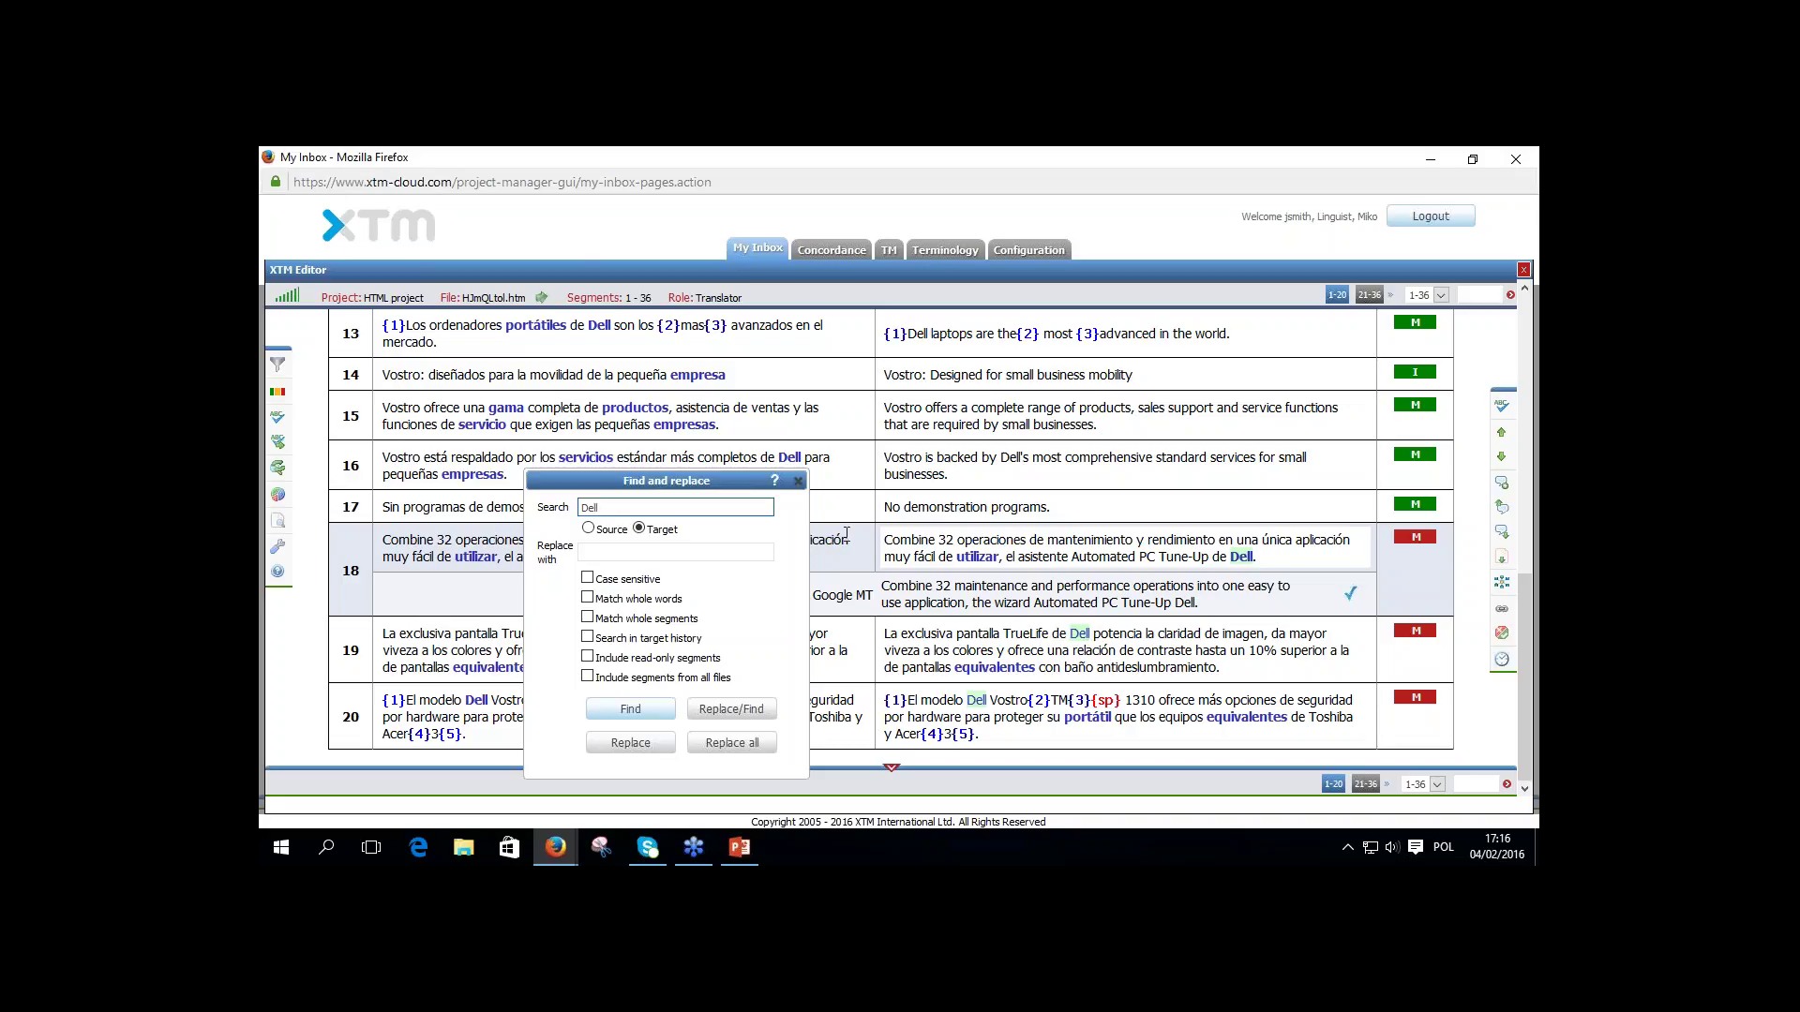
click(594, 555)
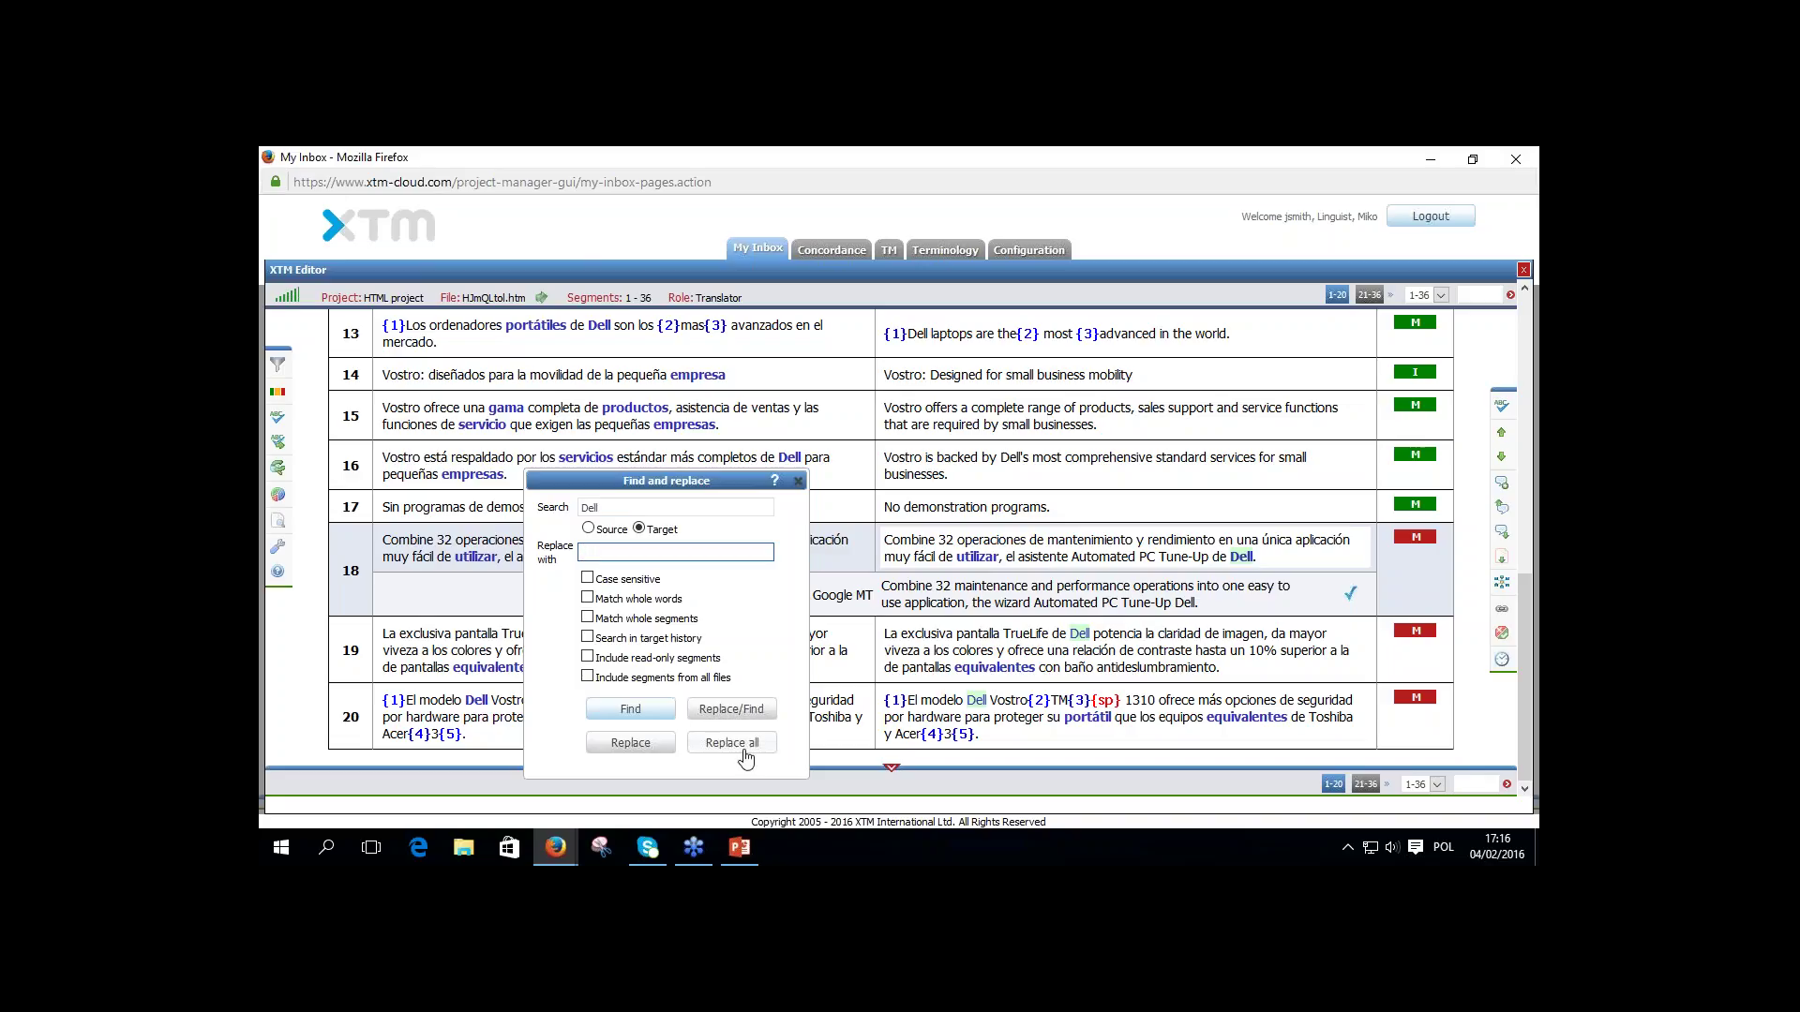
click(798, 483)
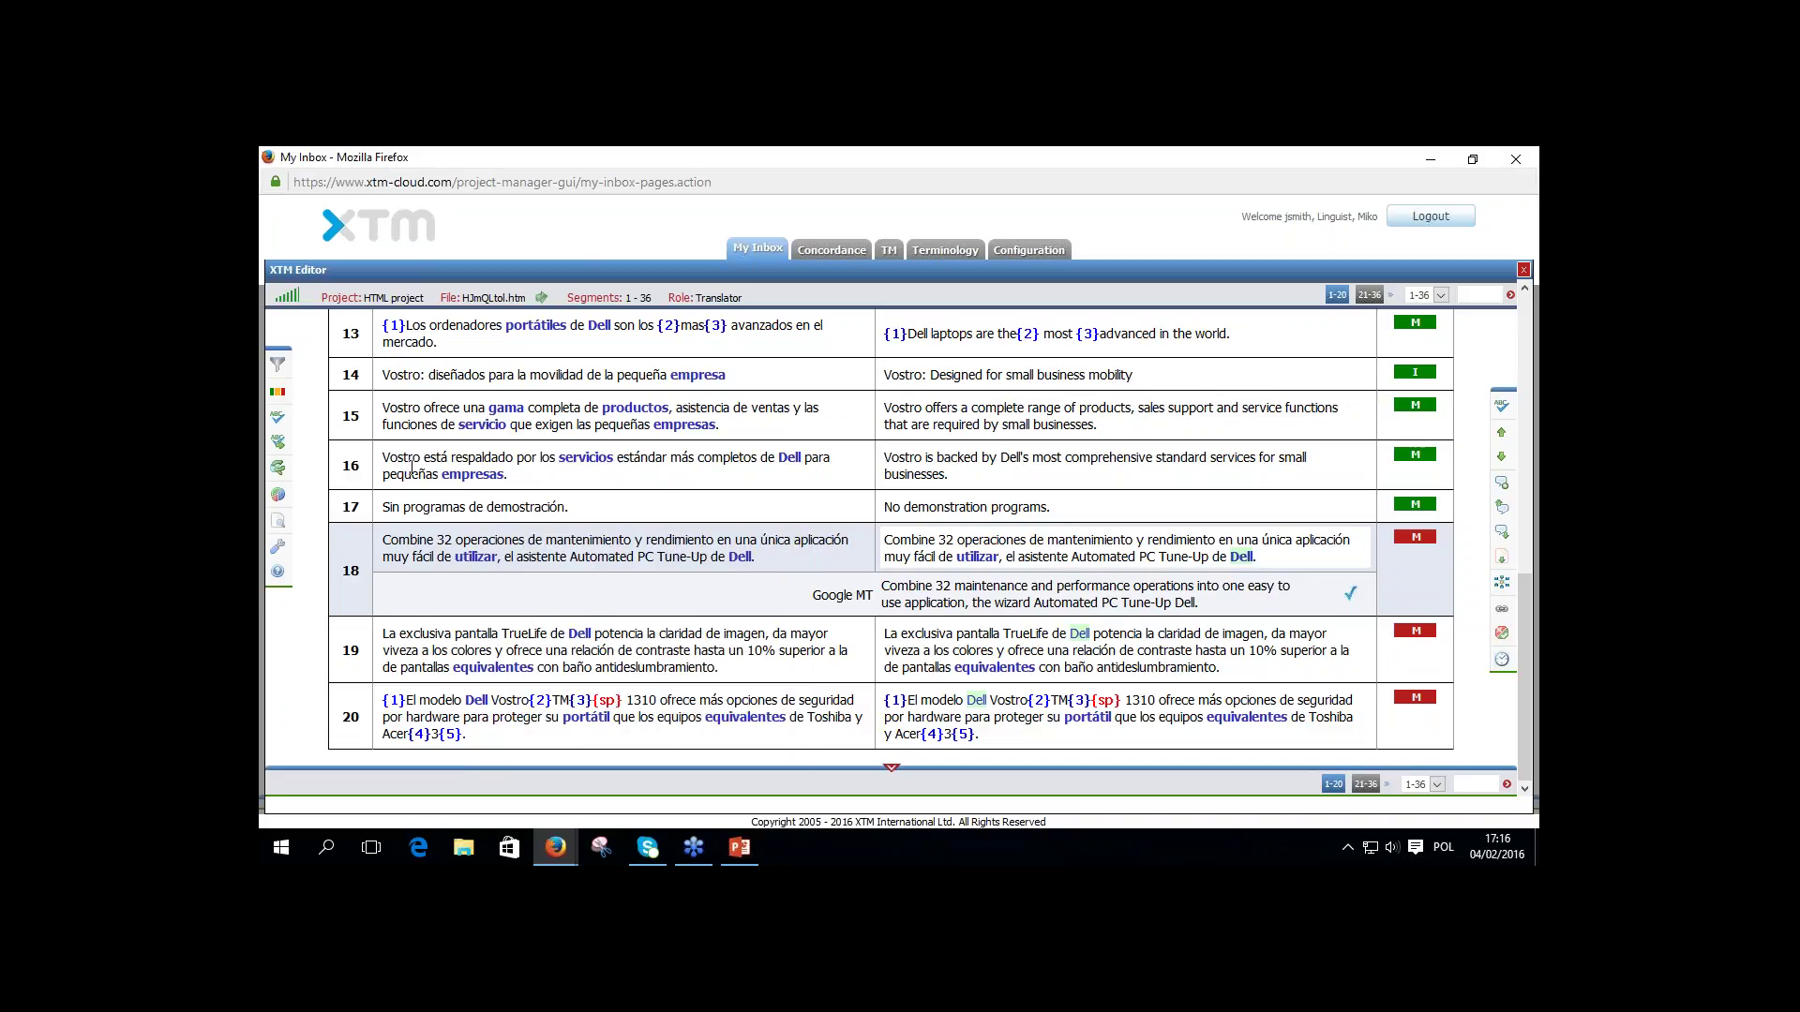
Review the file's Metrics data, from the match categories down to the Translate 1 progress, and close it.
click(278, 497)
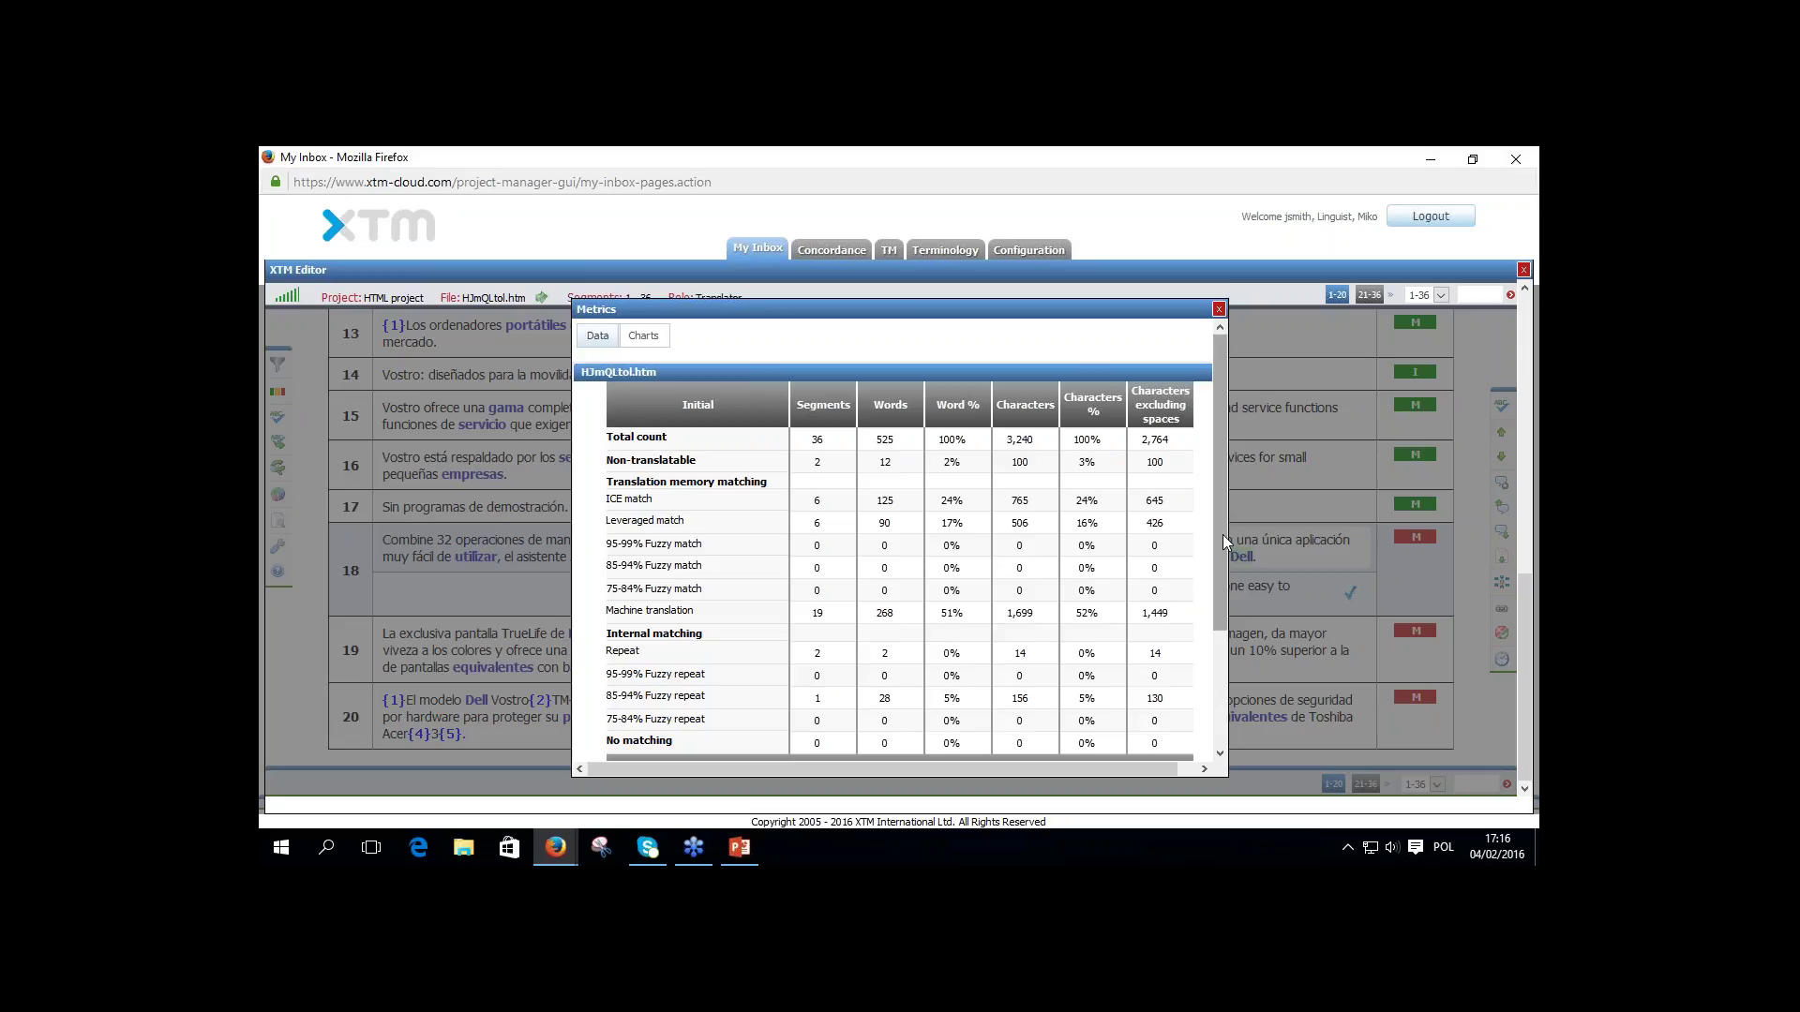
drag(1224, 534, 1228, 656)
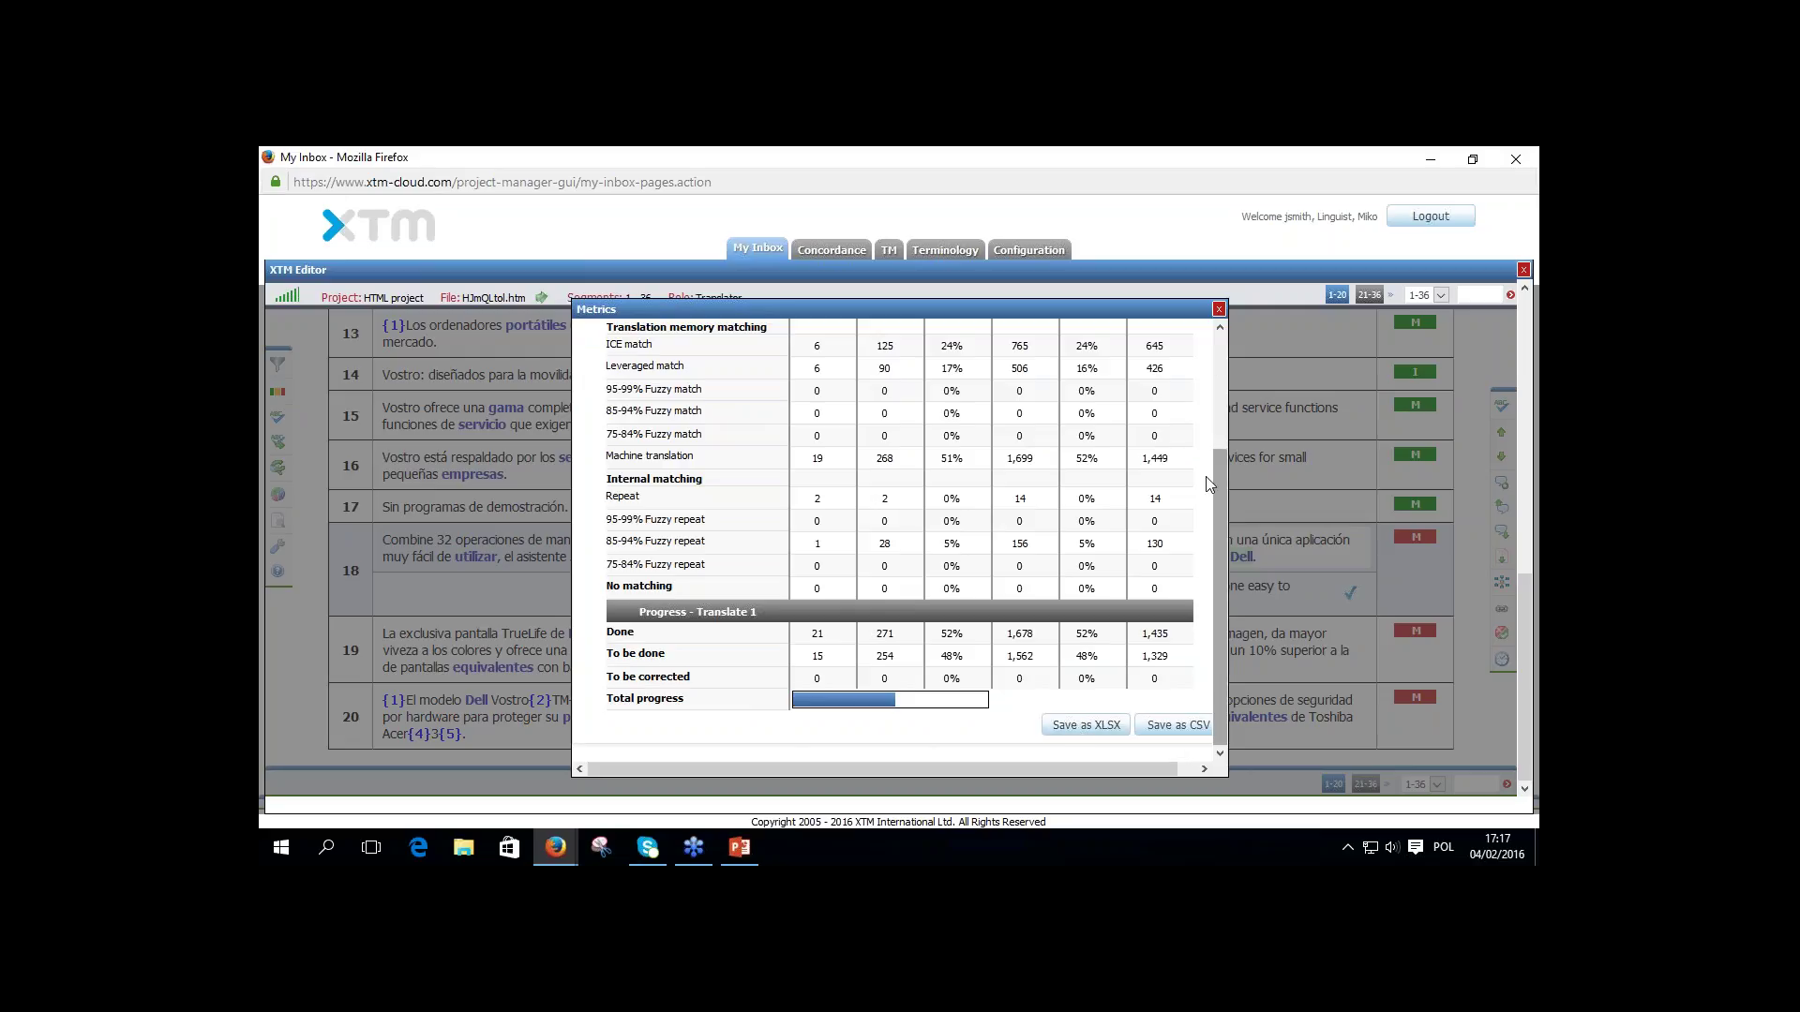
click(1218, 311)
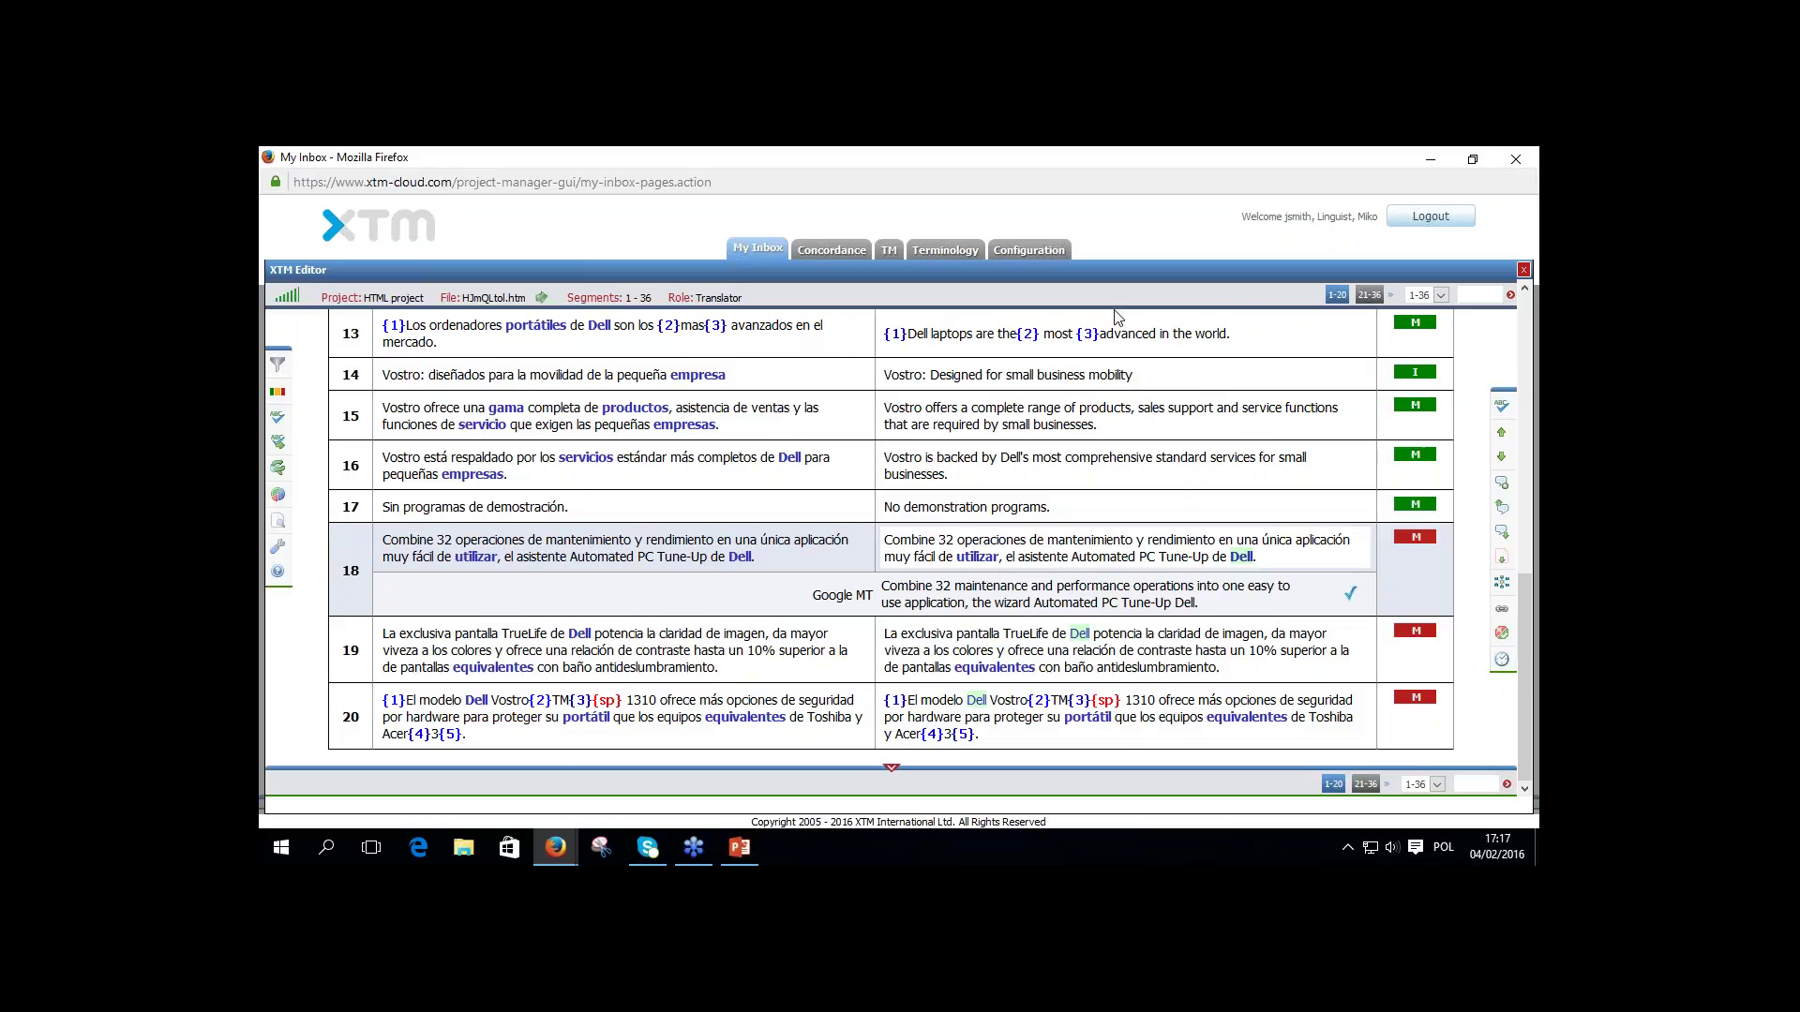
Generate the HTML preview of the target file, look through the partly translated page and close it.
click(277, 525)
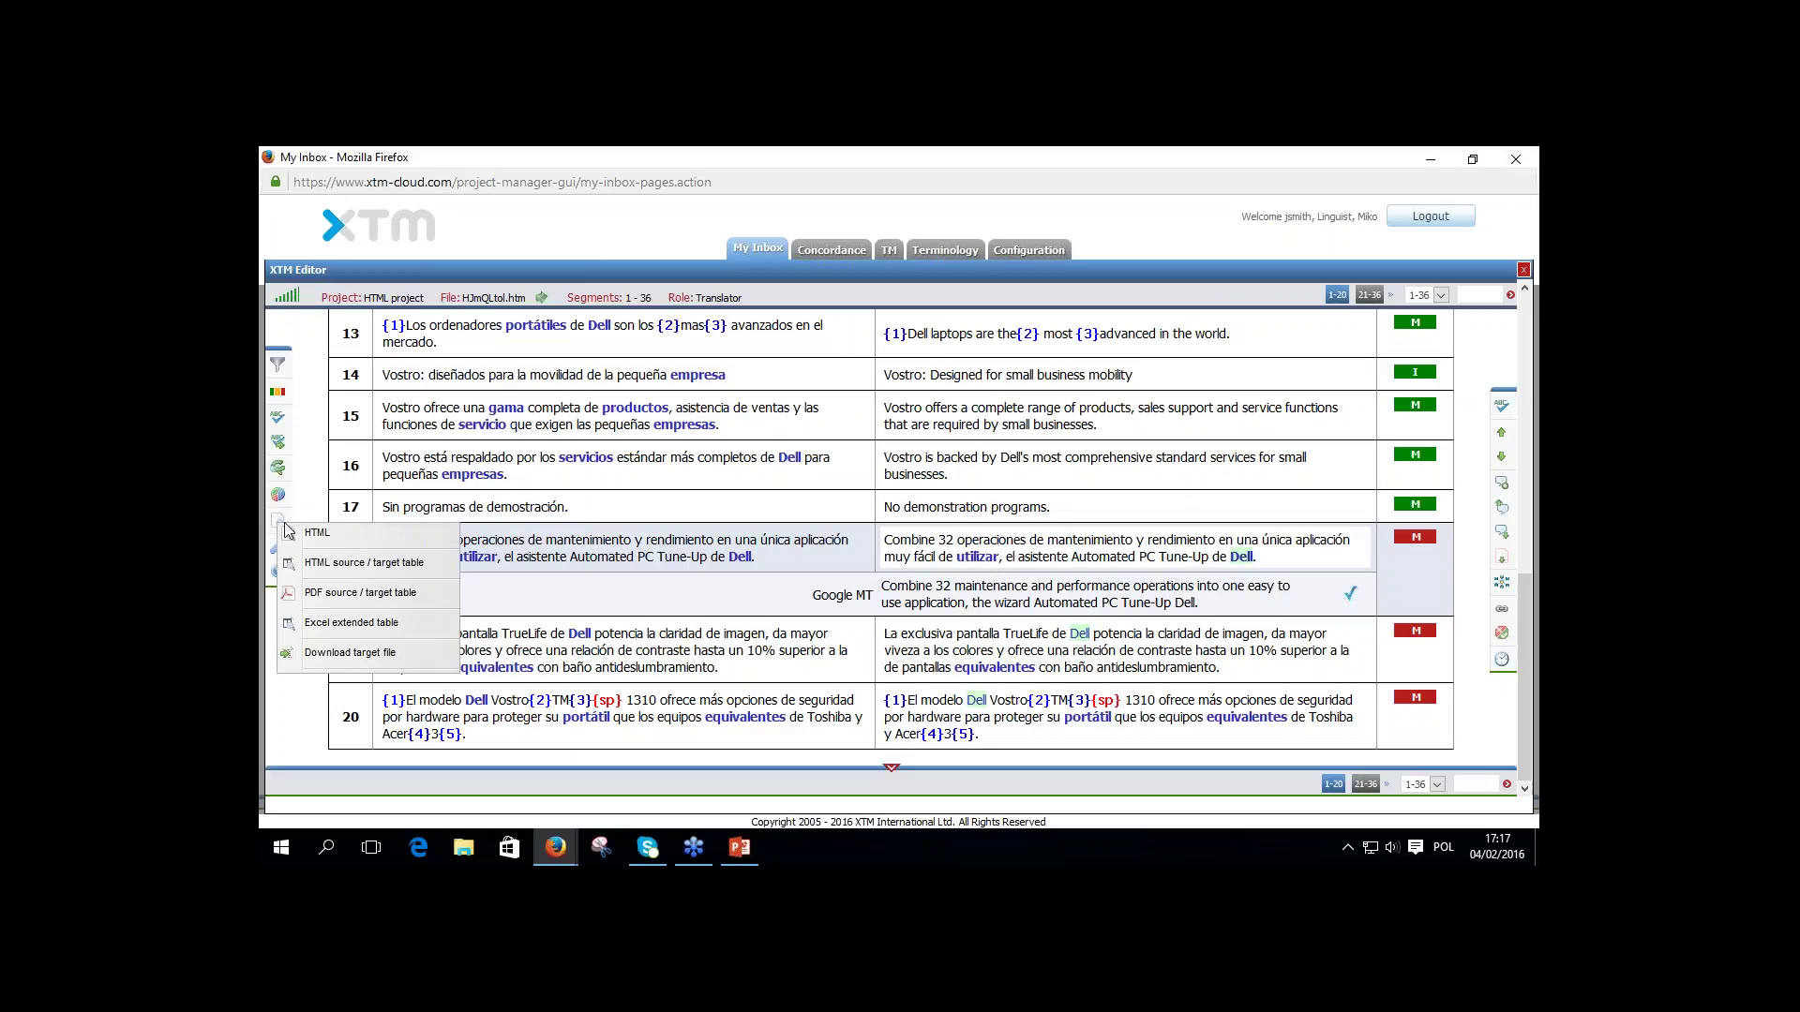
click(315, 535)
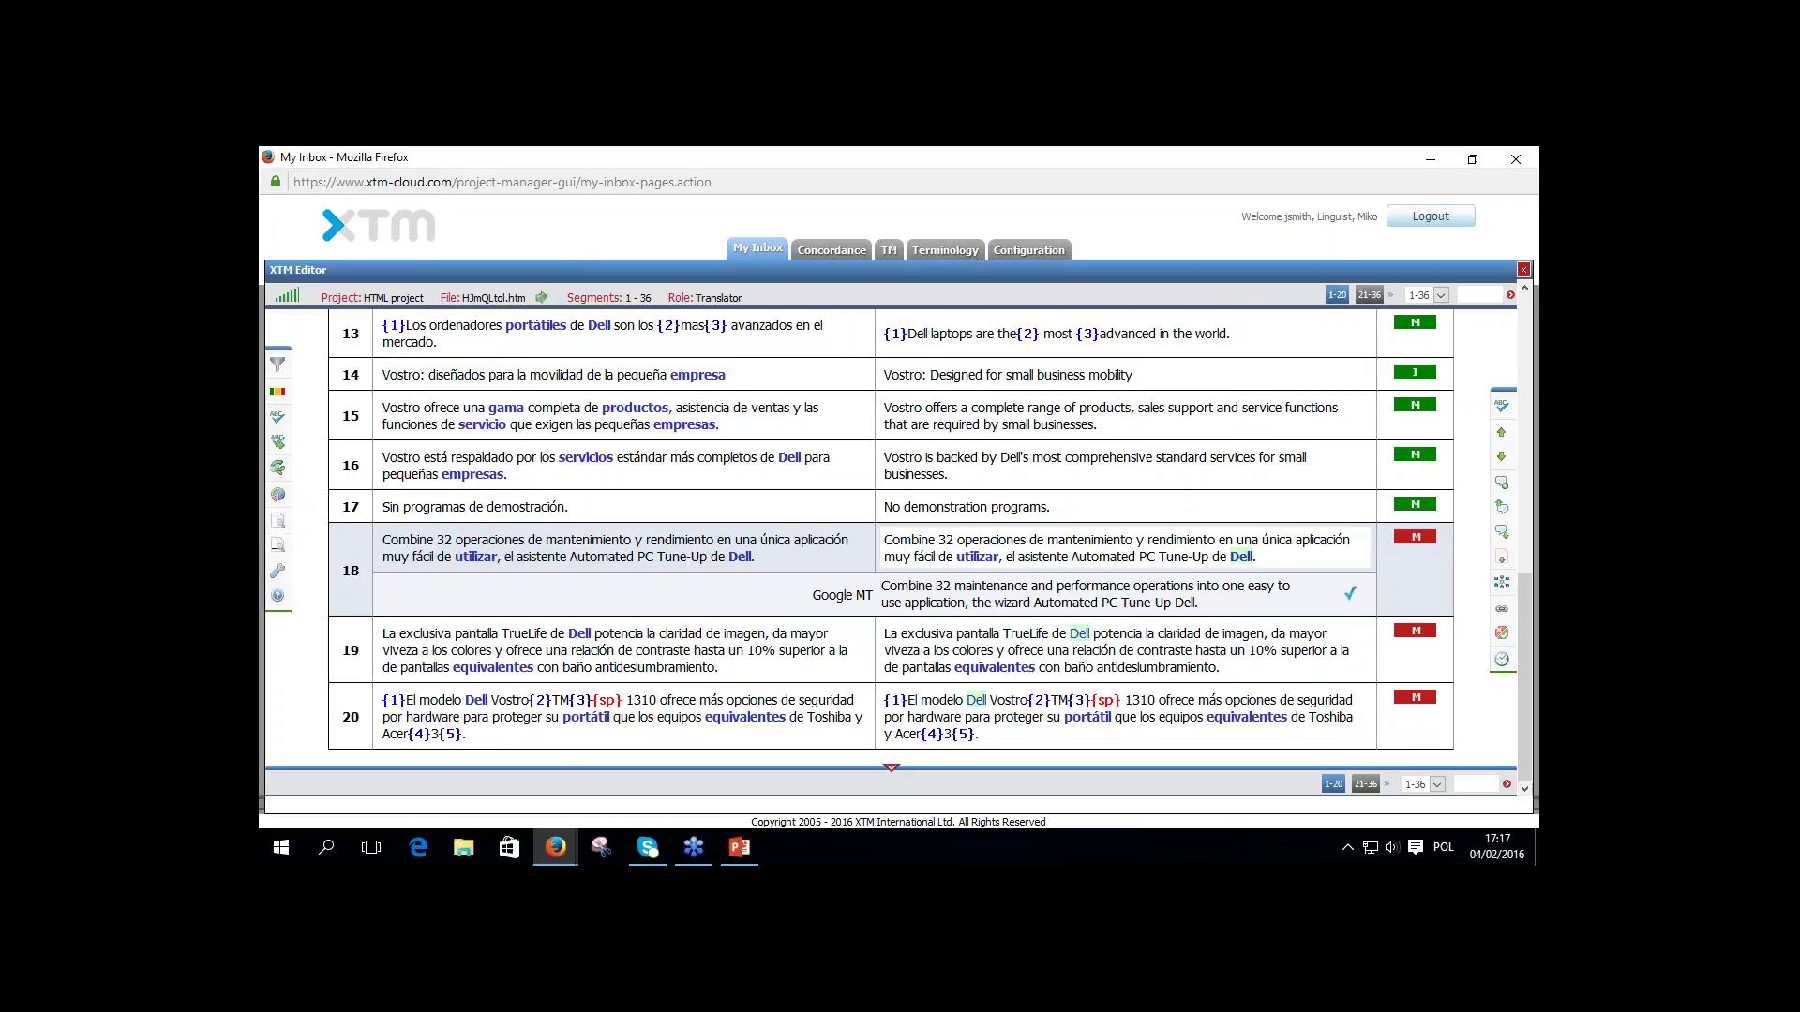
click(280, 548)
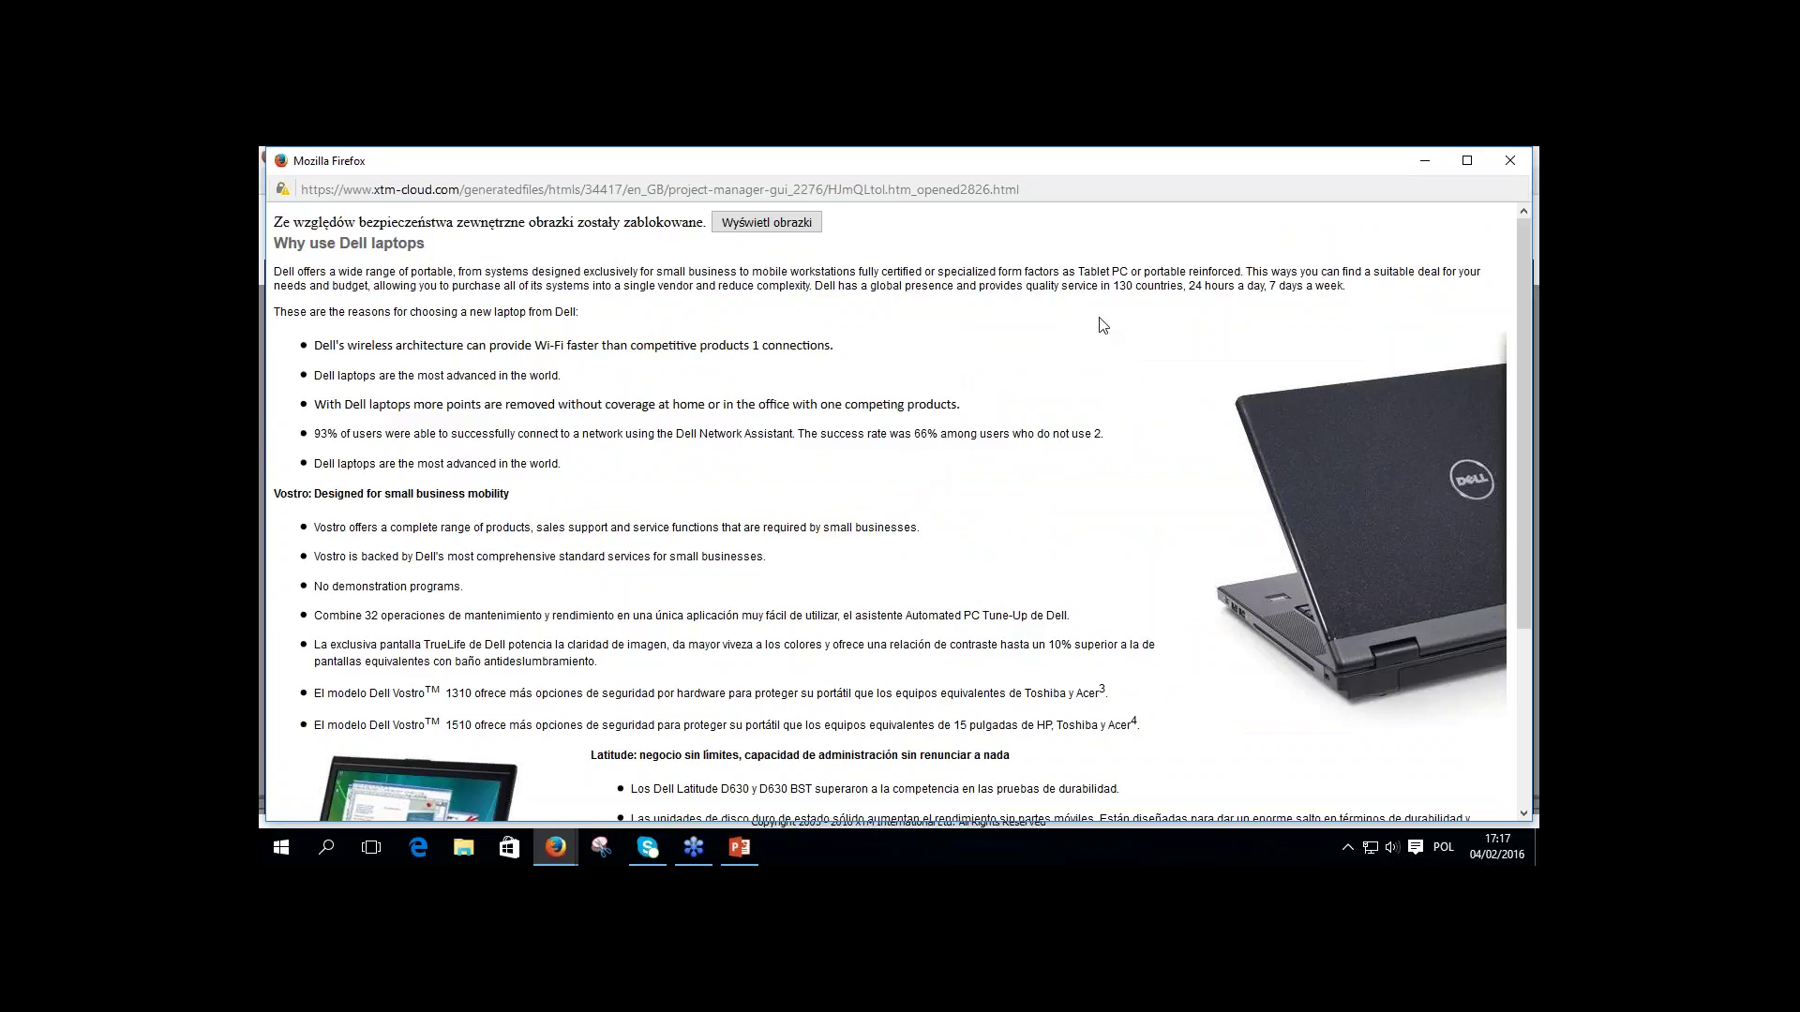
scroll(1103, 325, down, 5)
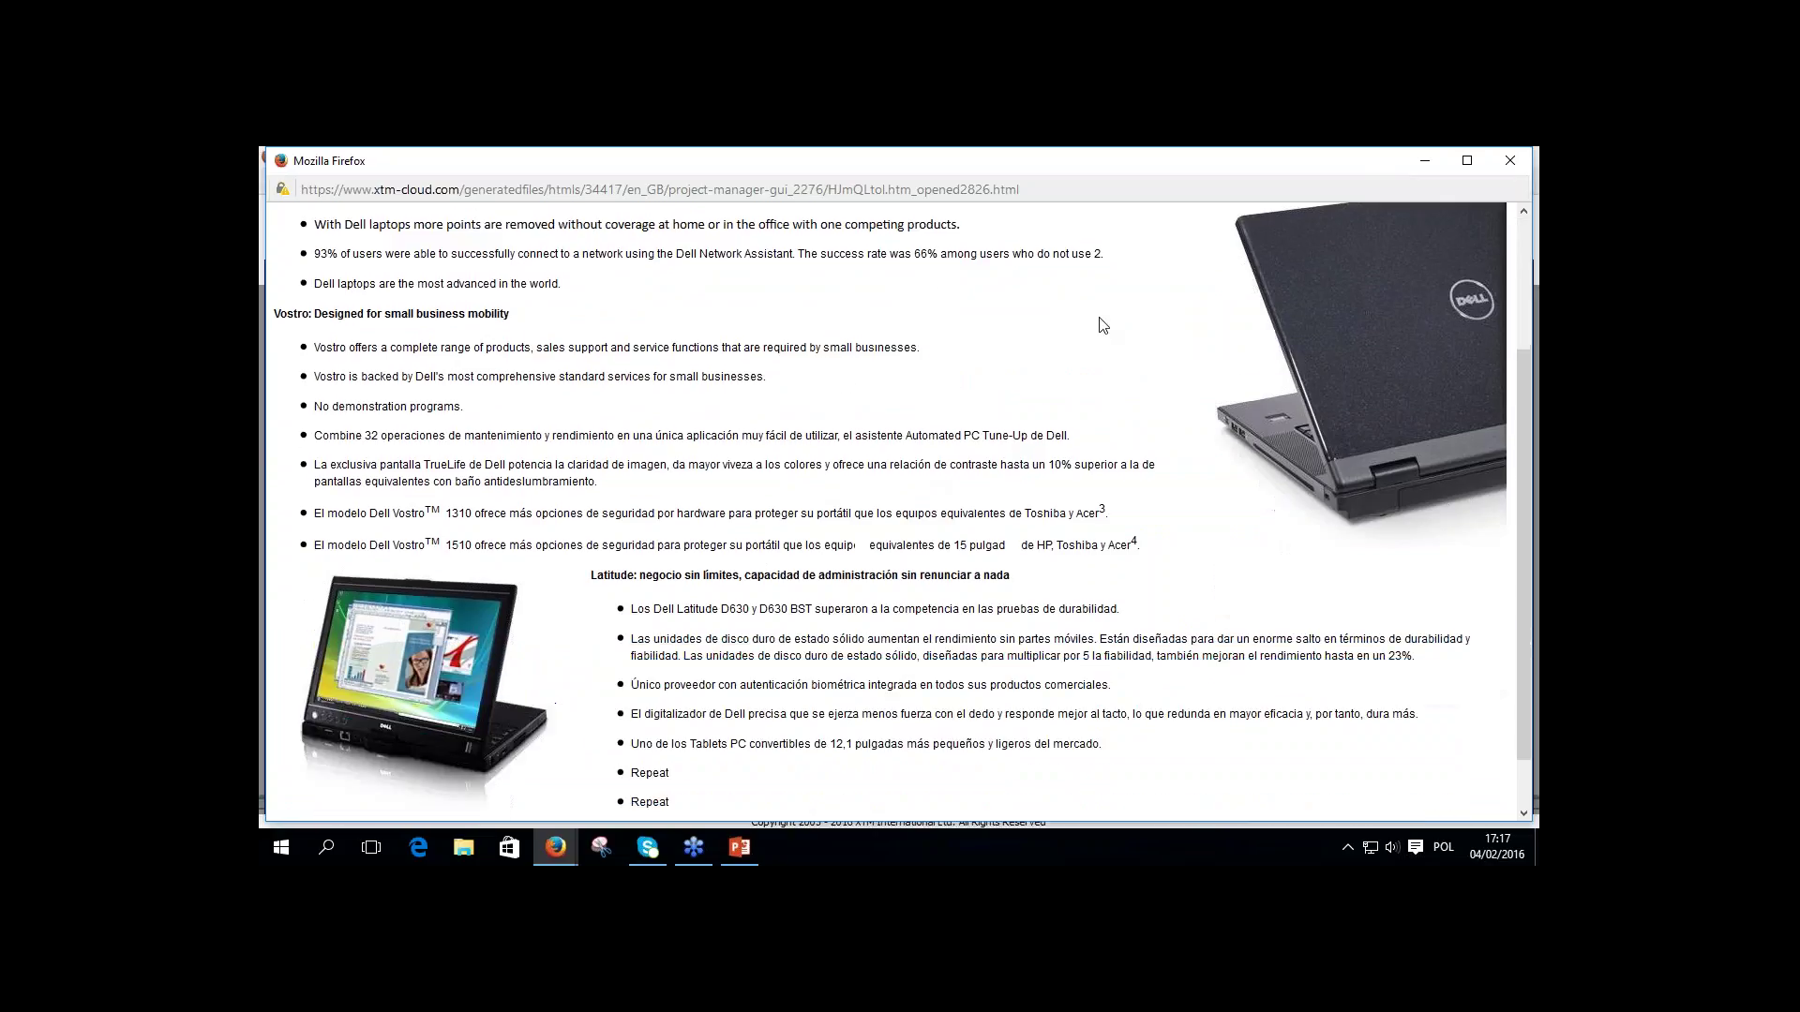
scroll(1102, 324, up, 5)
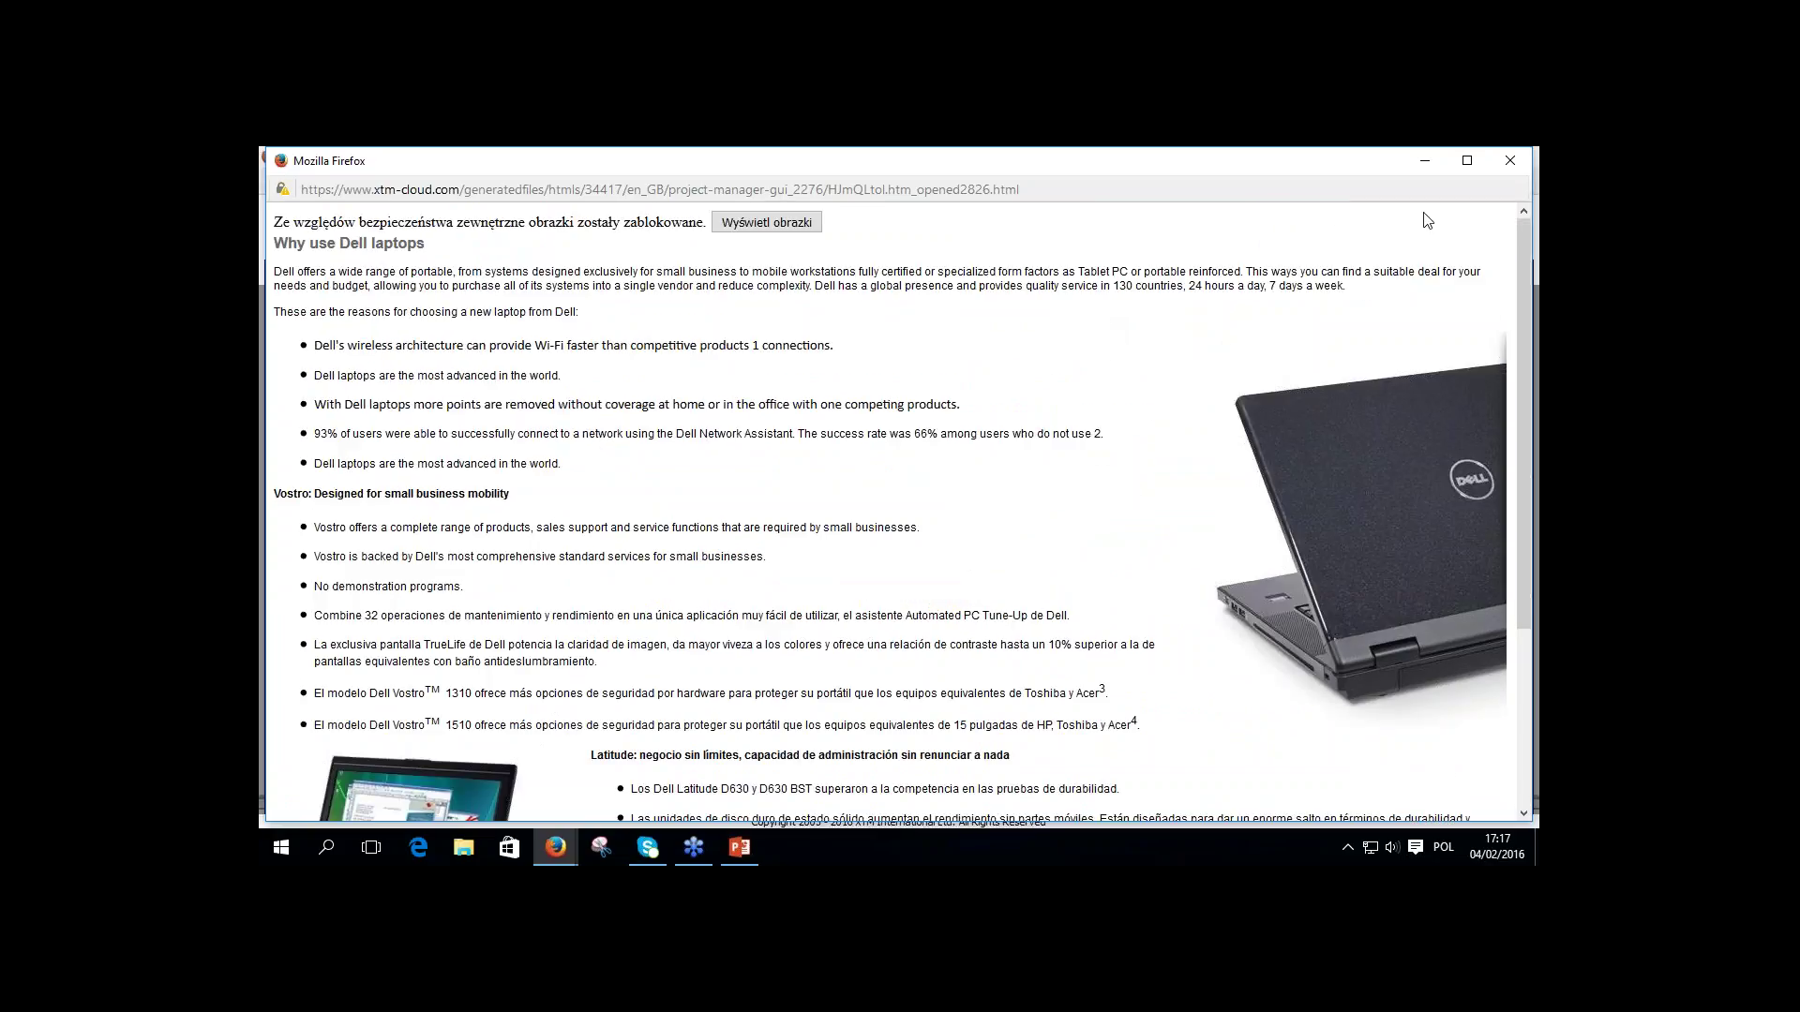
click(1510, 164)
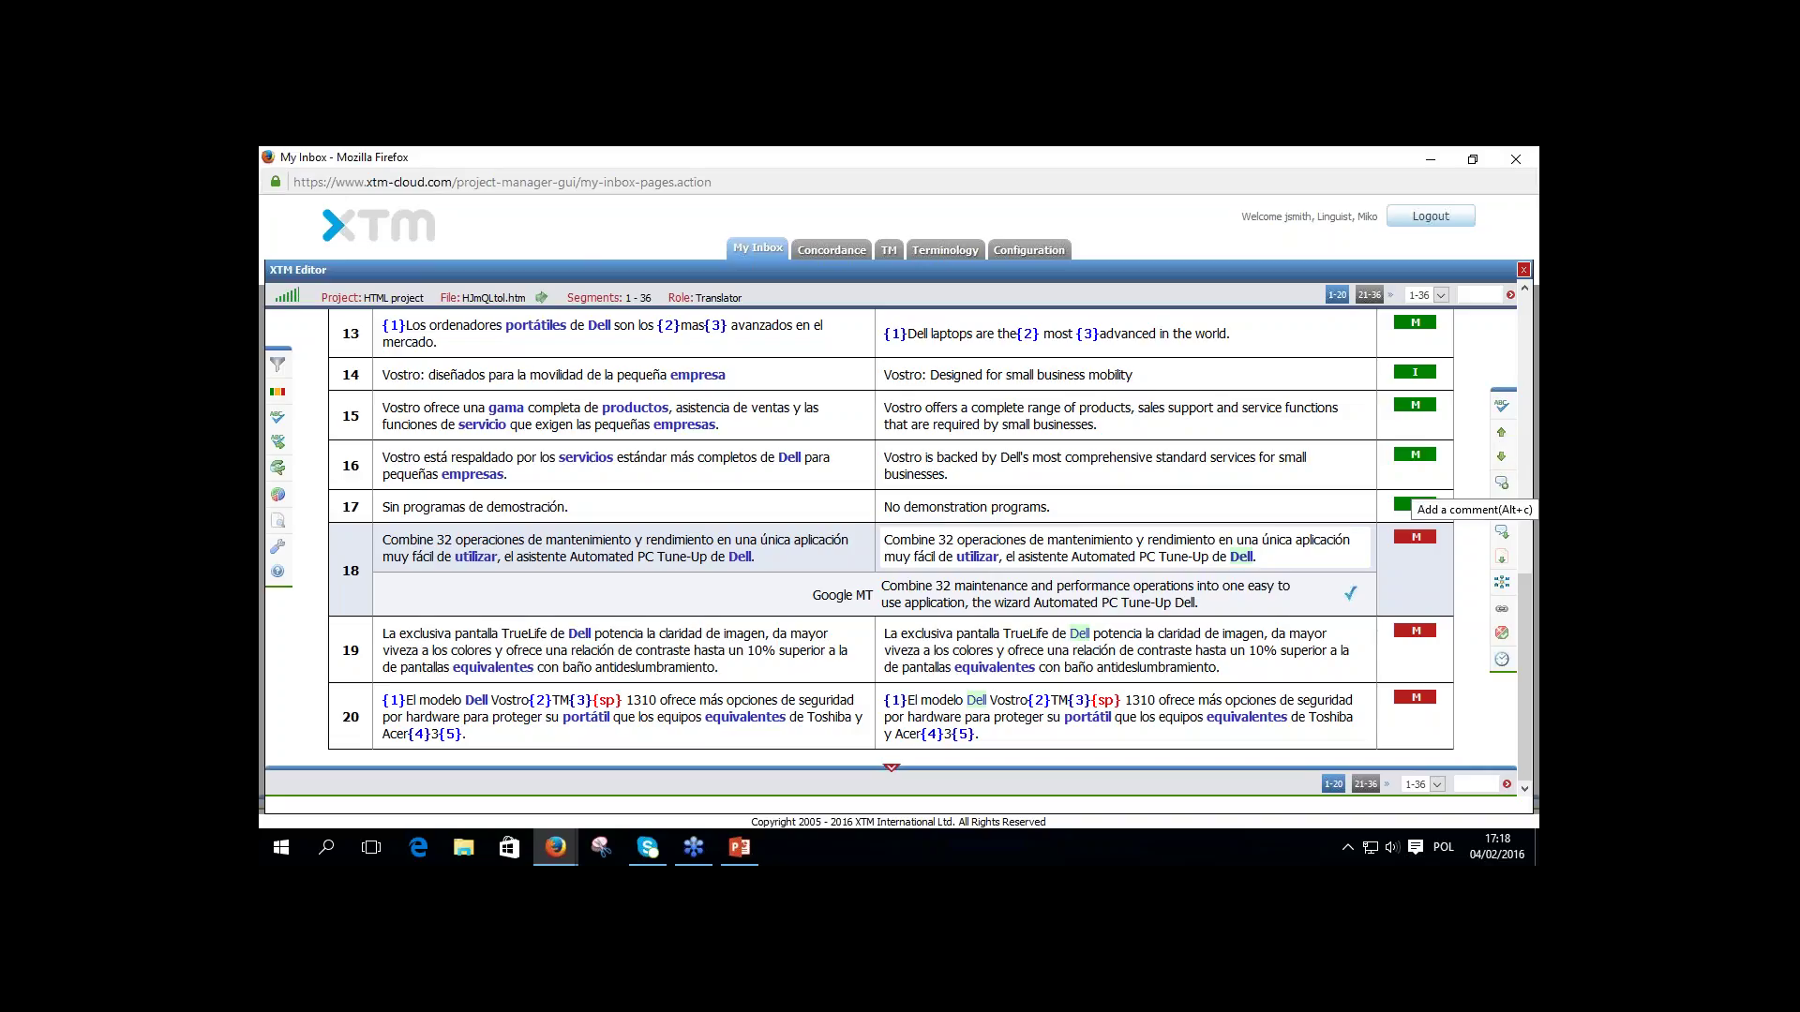
Look at the comment entry window for segment 18 and leave it without adding a comment.
click(1501, 483)
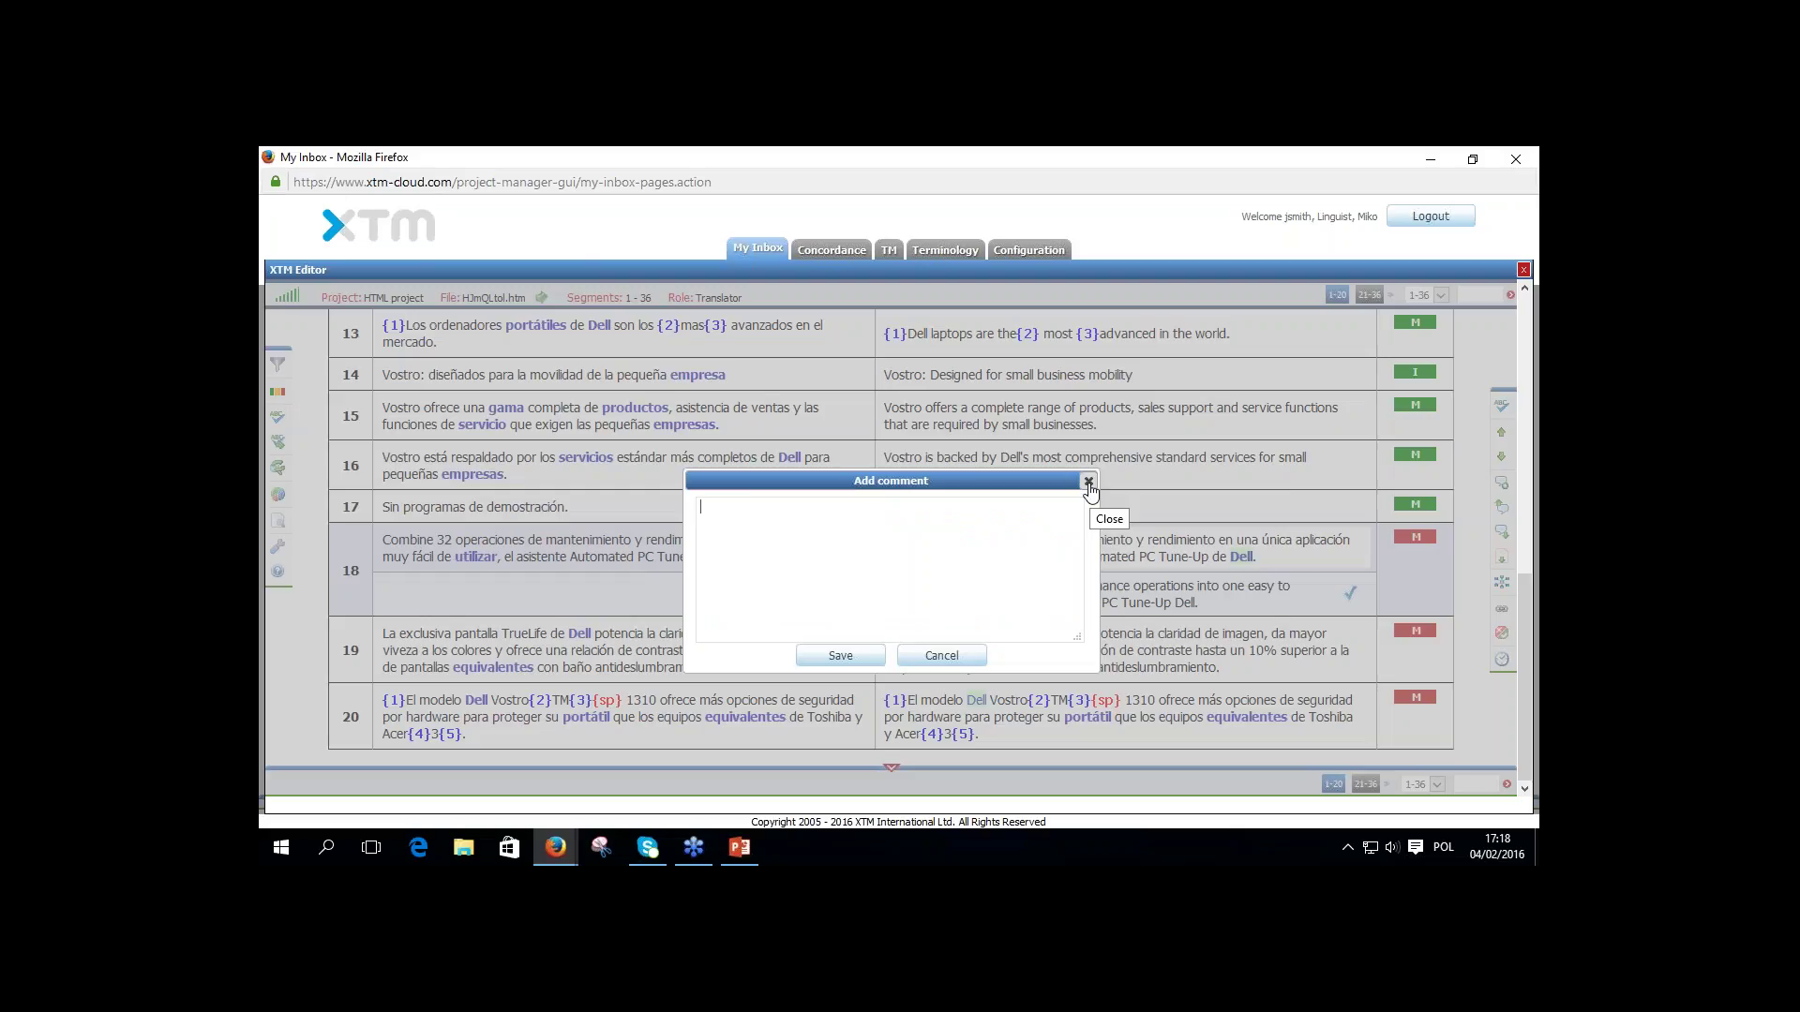
click(1088, 483)
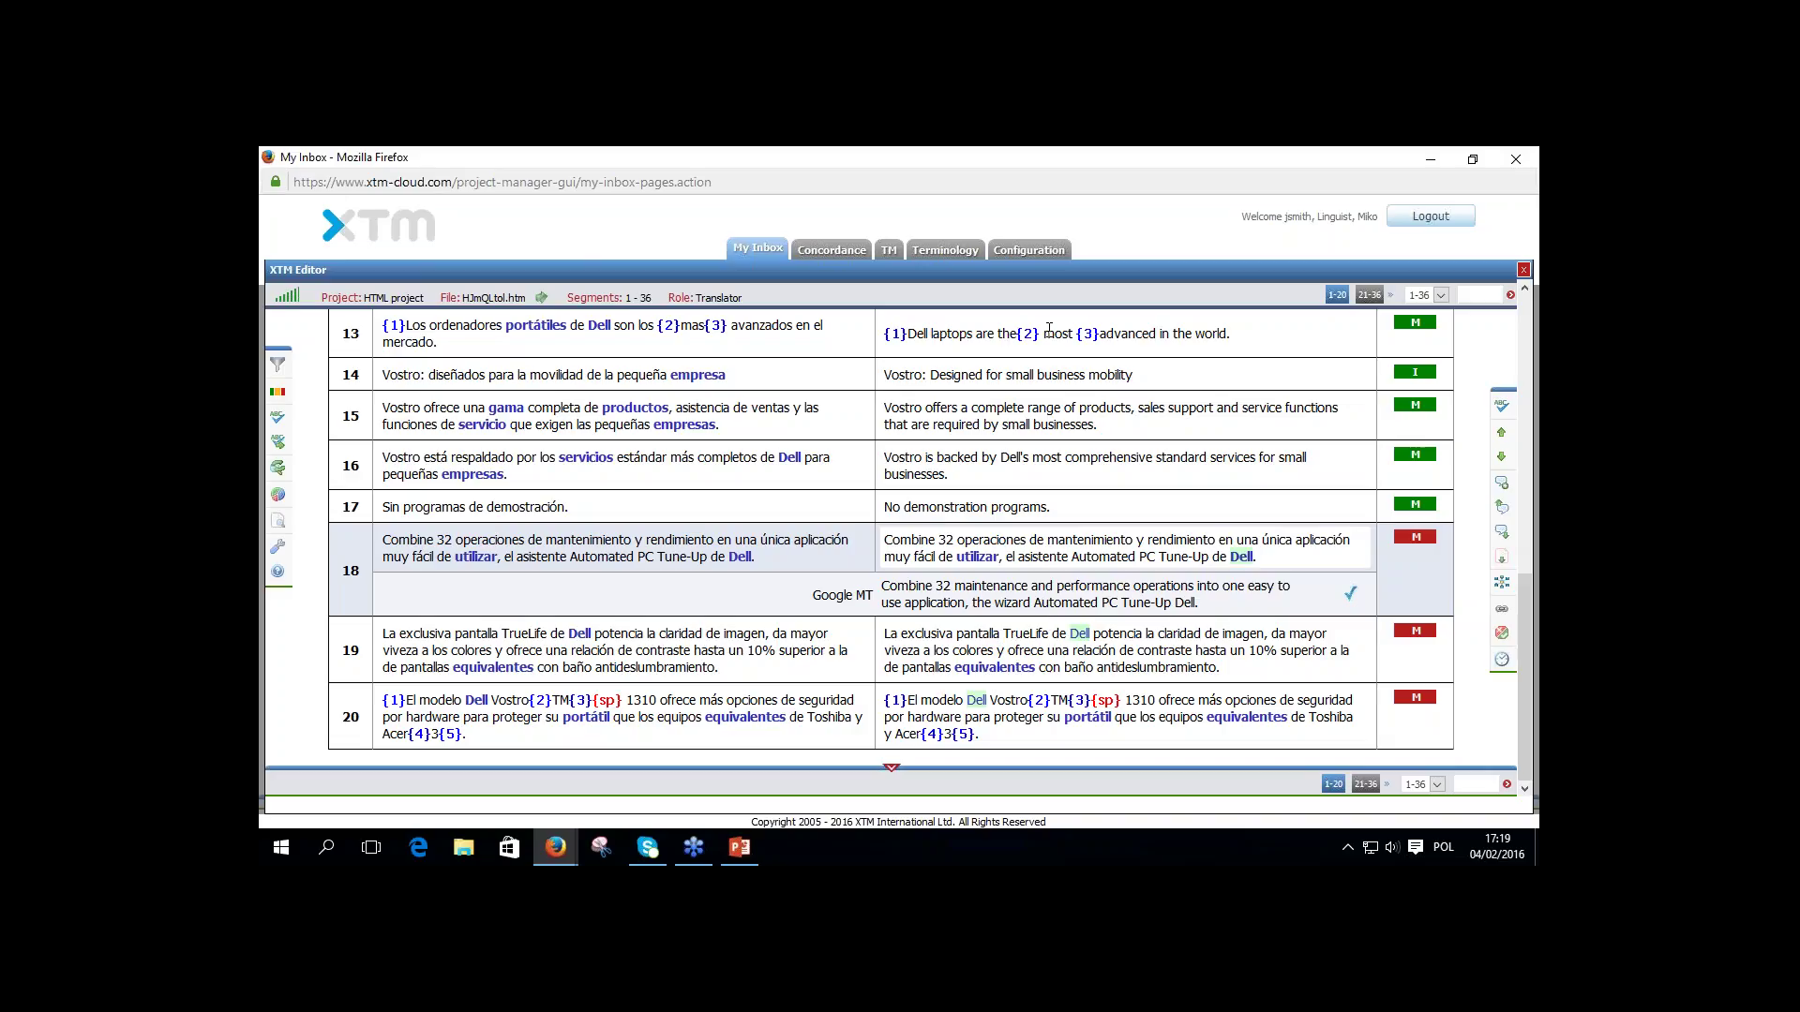
Delete the inline tag {3} from segment 13's target text and try to complete the segment.
drag(1523, 583, 1526, 531)
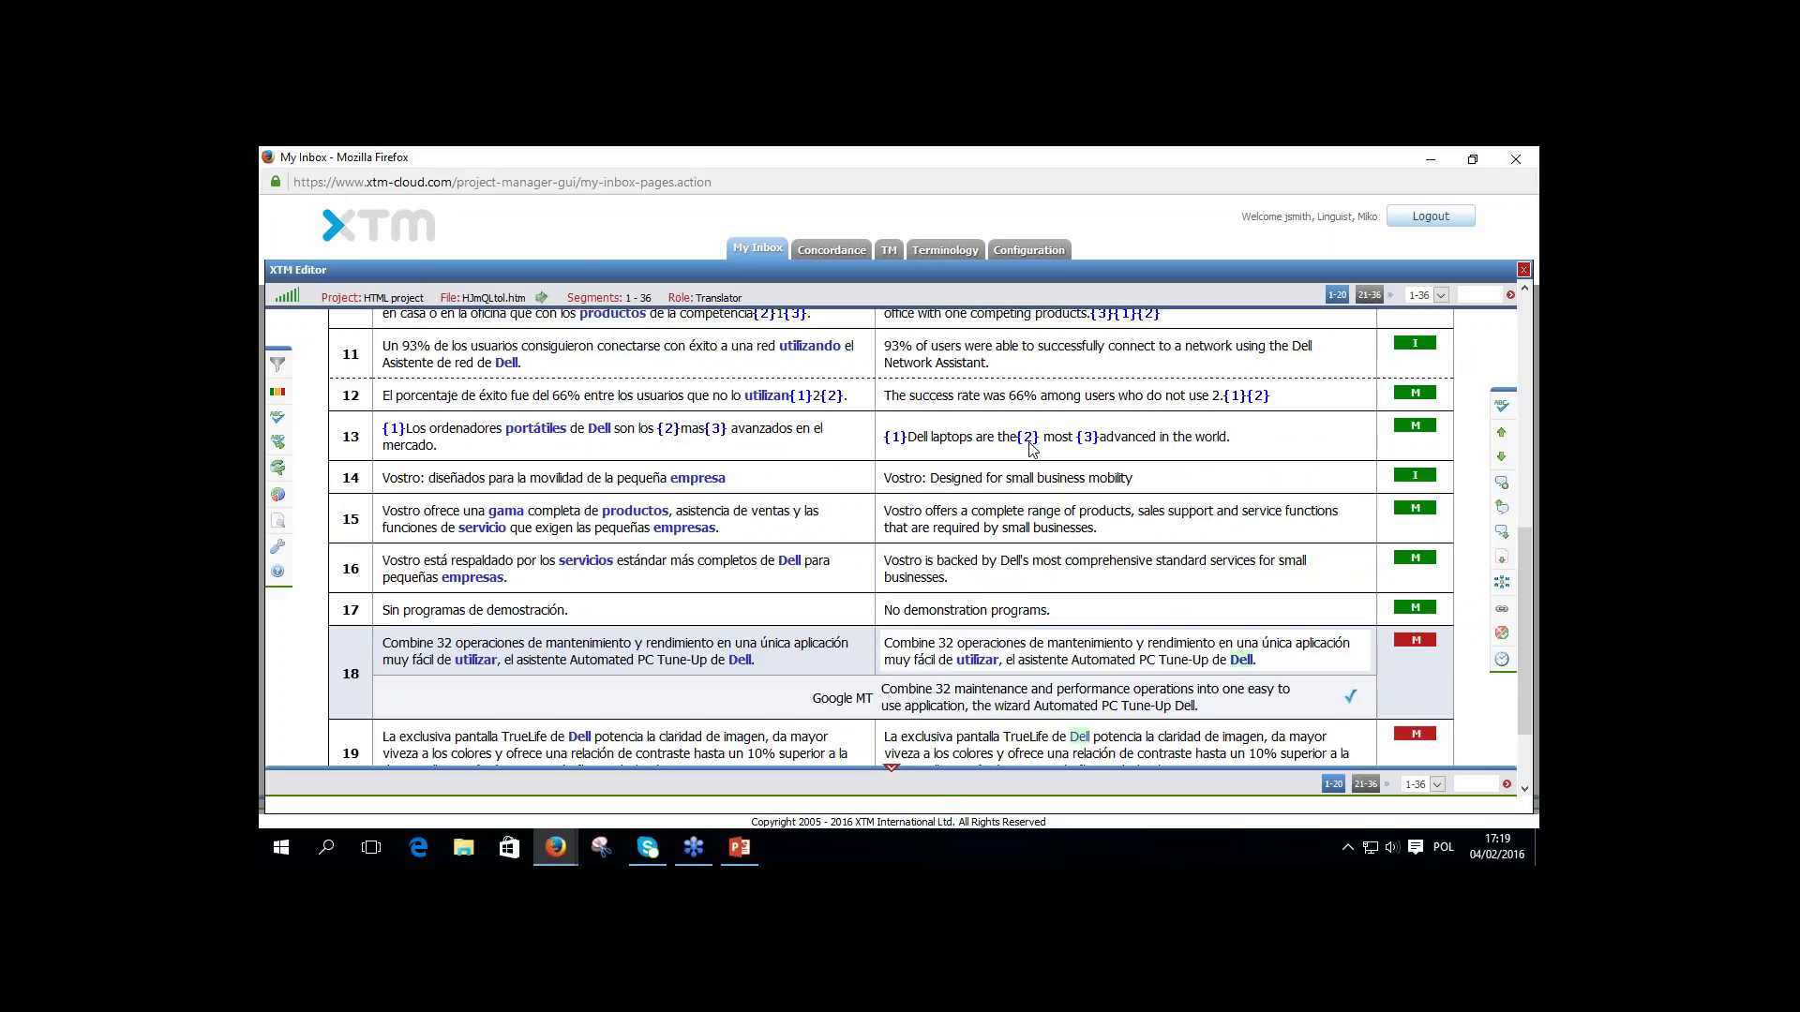
click(932, 439)
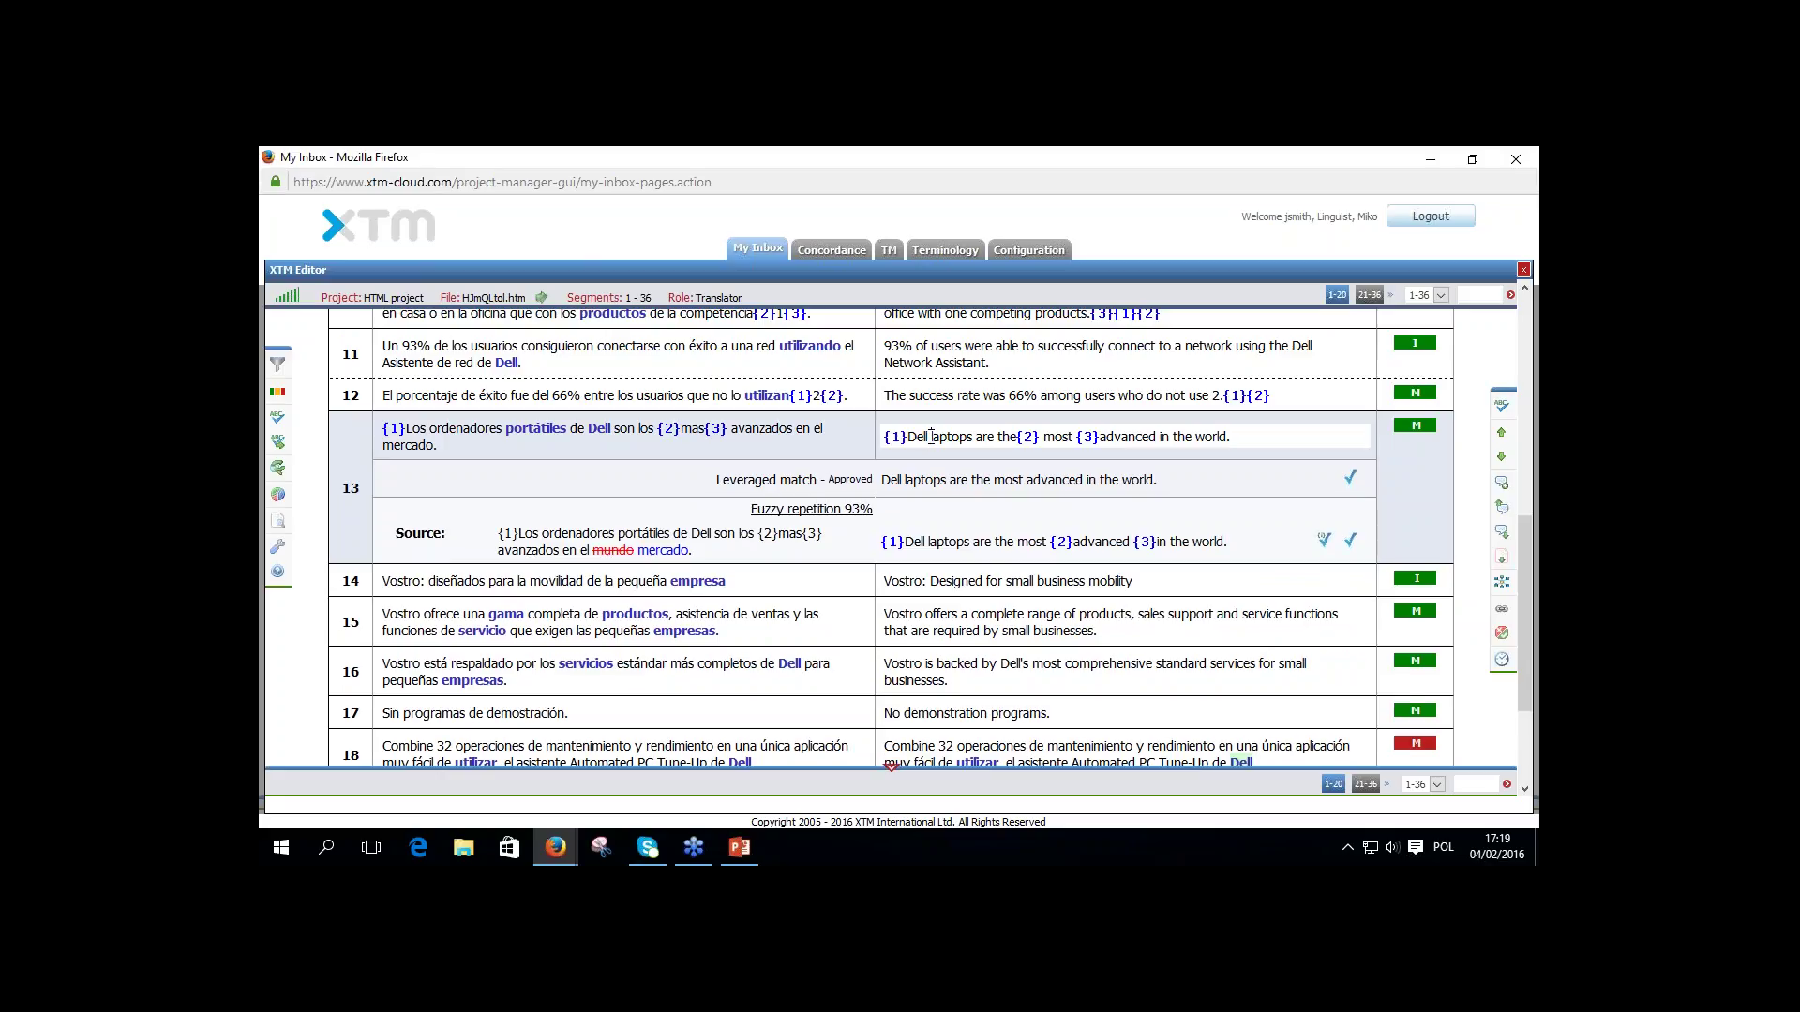
click(1102, 440)
key(BackSpace)
key(Return)
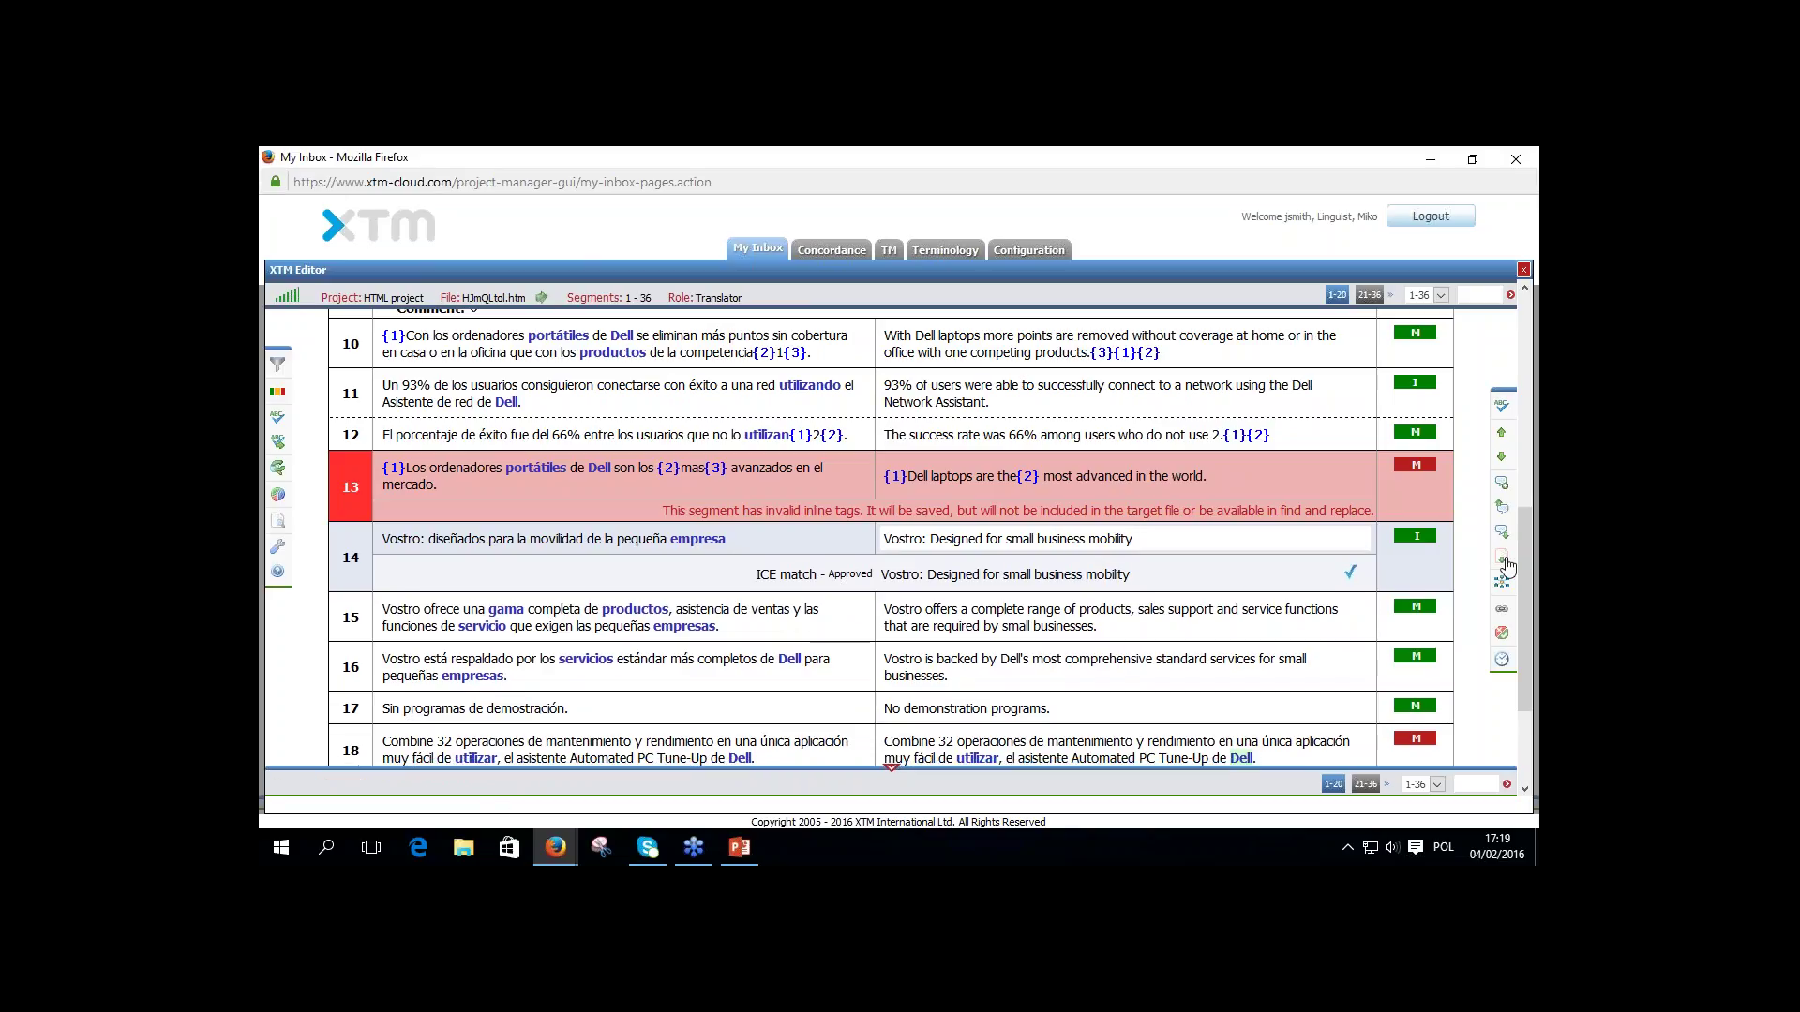
Insert inline tag {3} after "world" in segment 13's target text.
click(1224, 505)
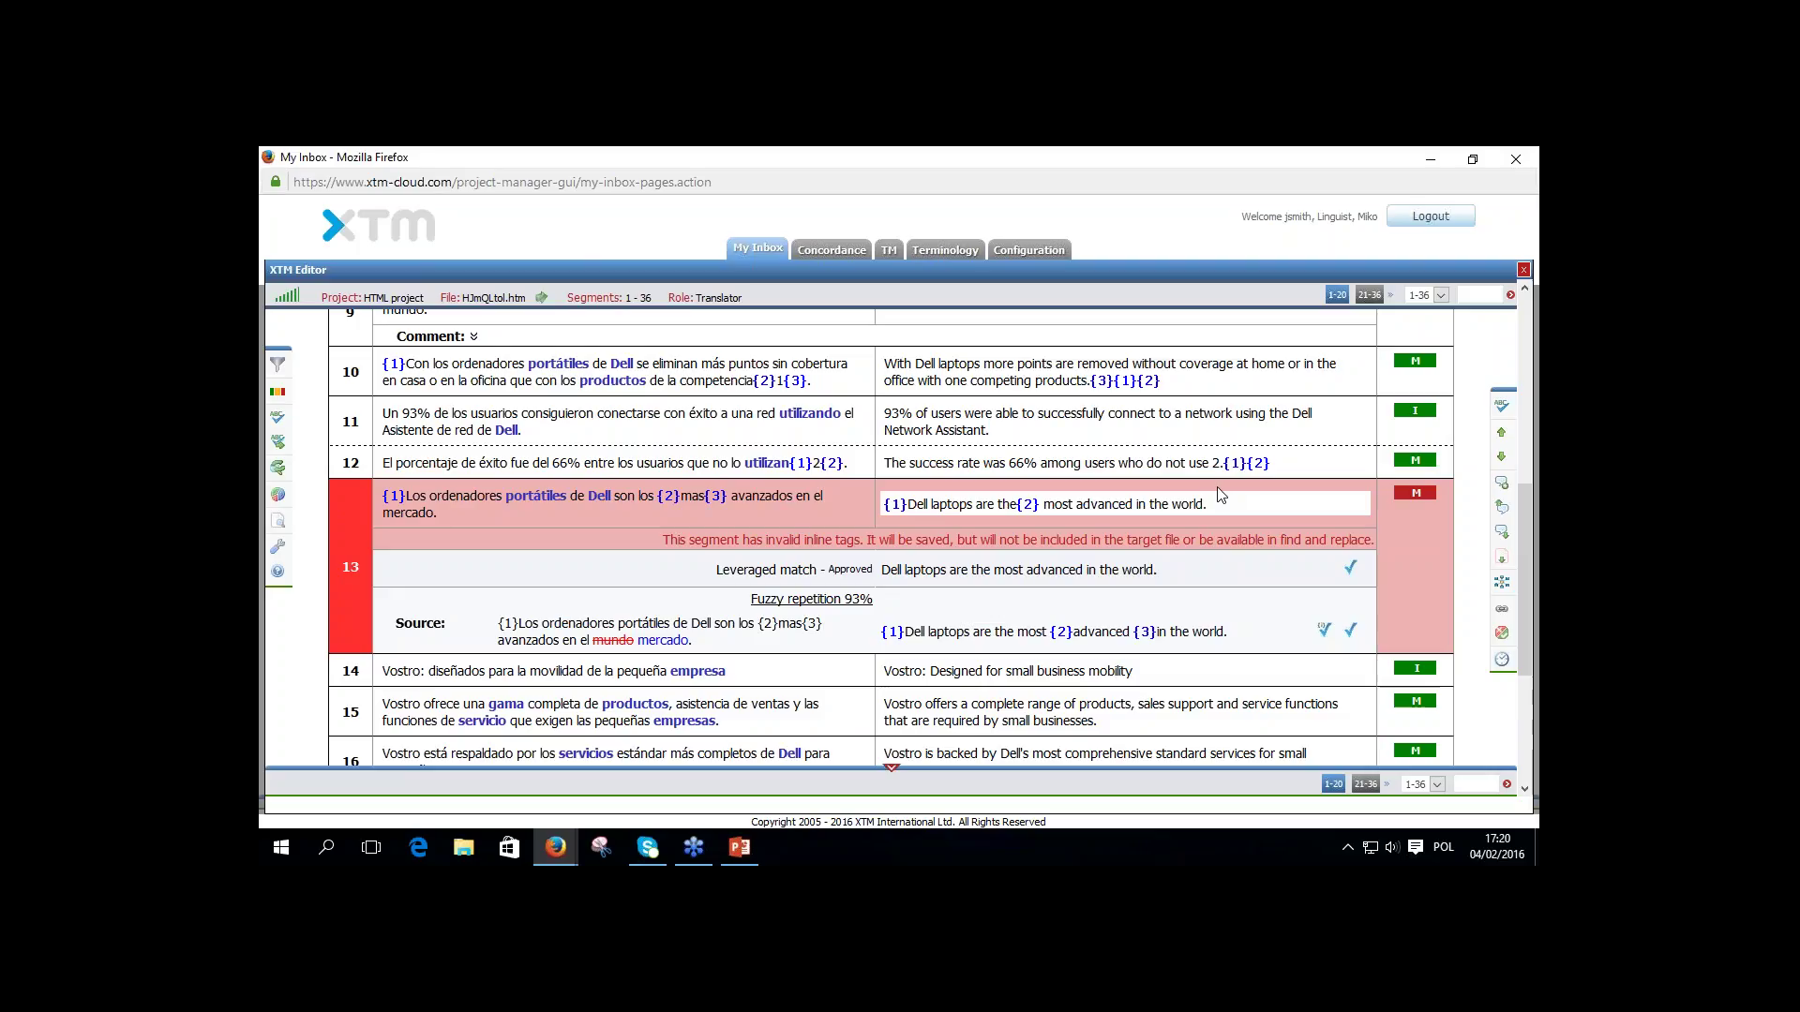
key(alt+3)
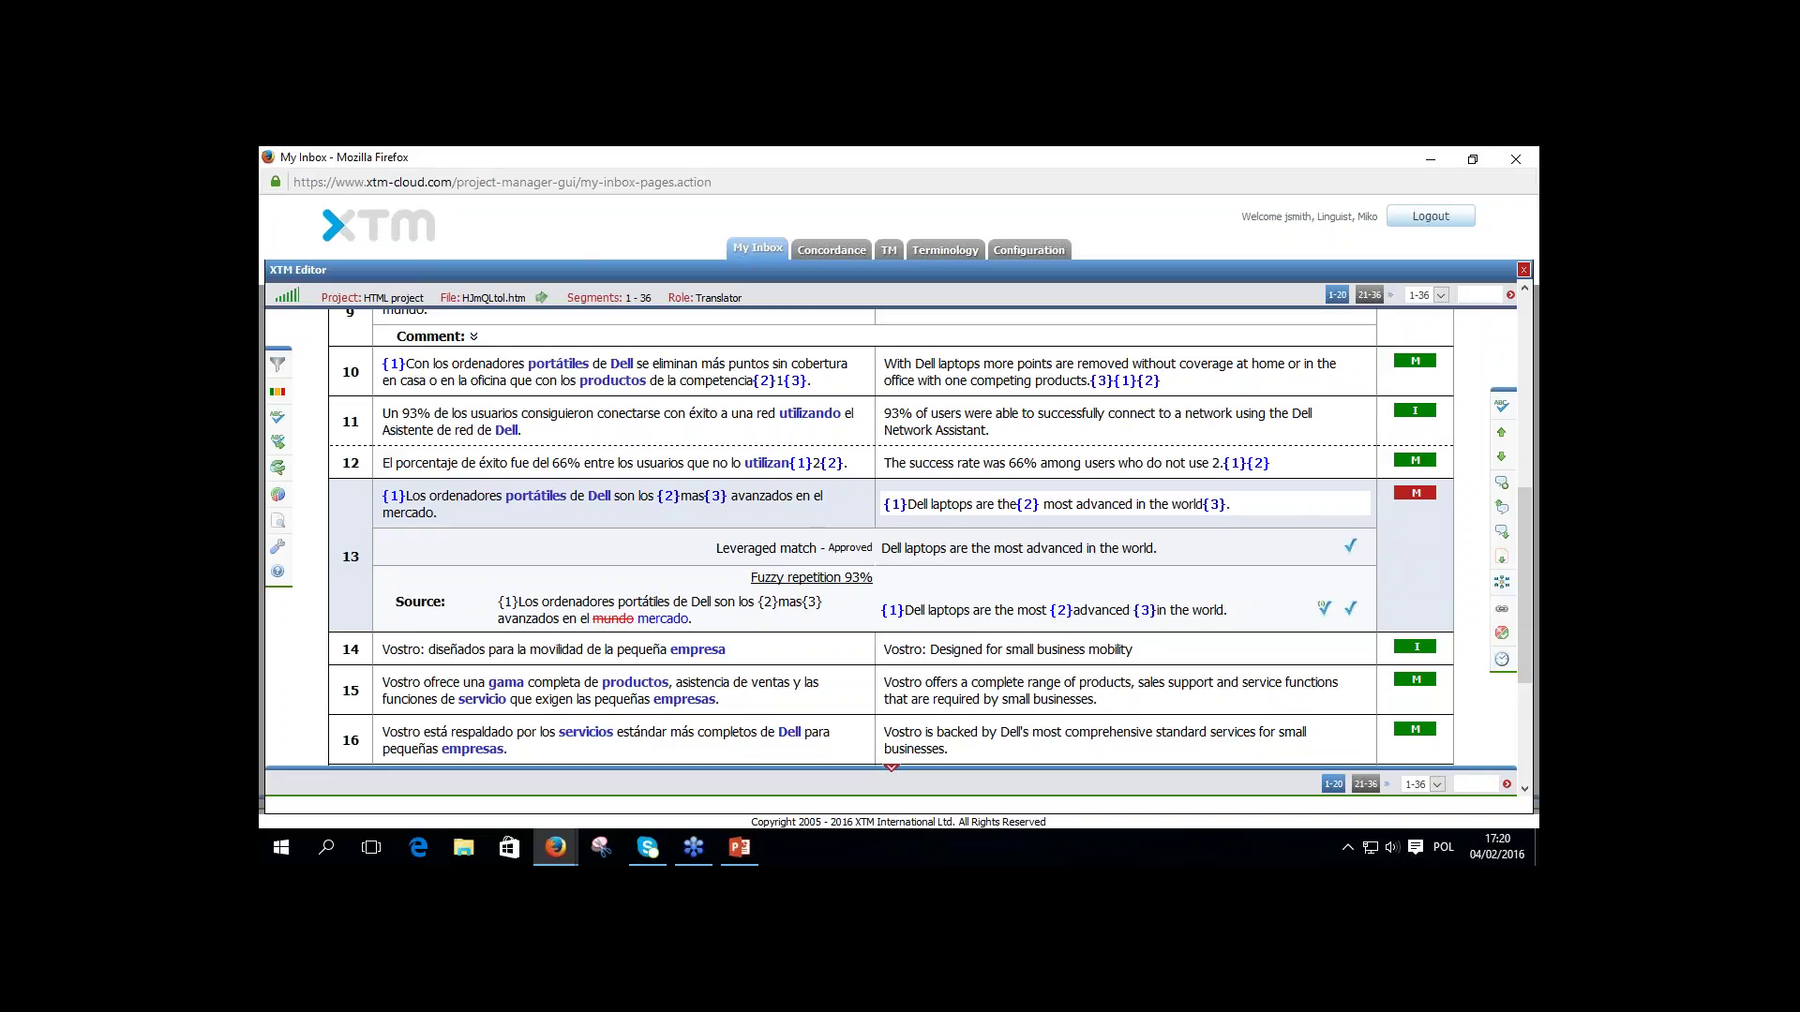
Mark segment 11's translation as not saved in the TM, and remove that mark again.
click(1336, 423)
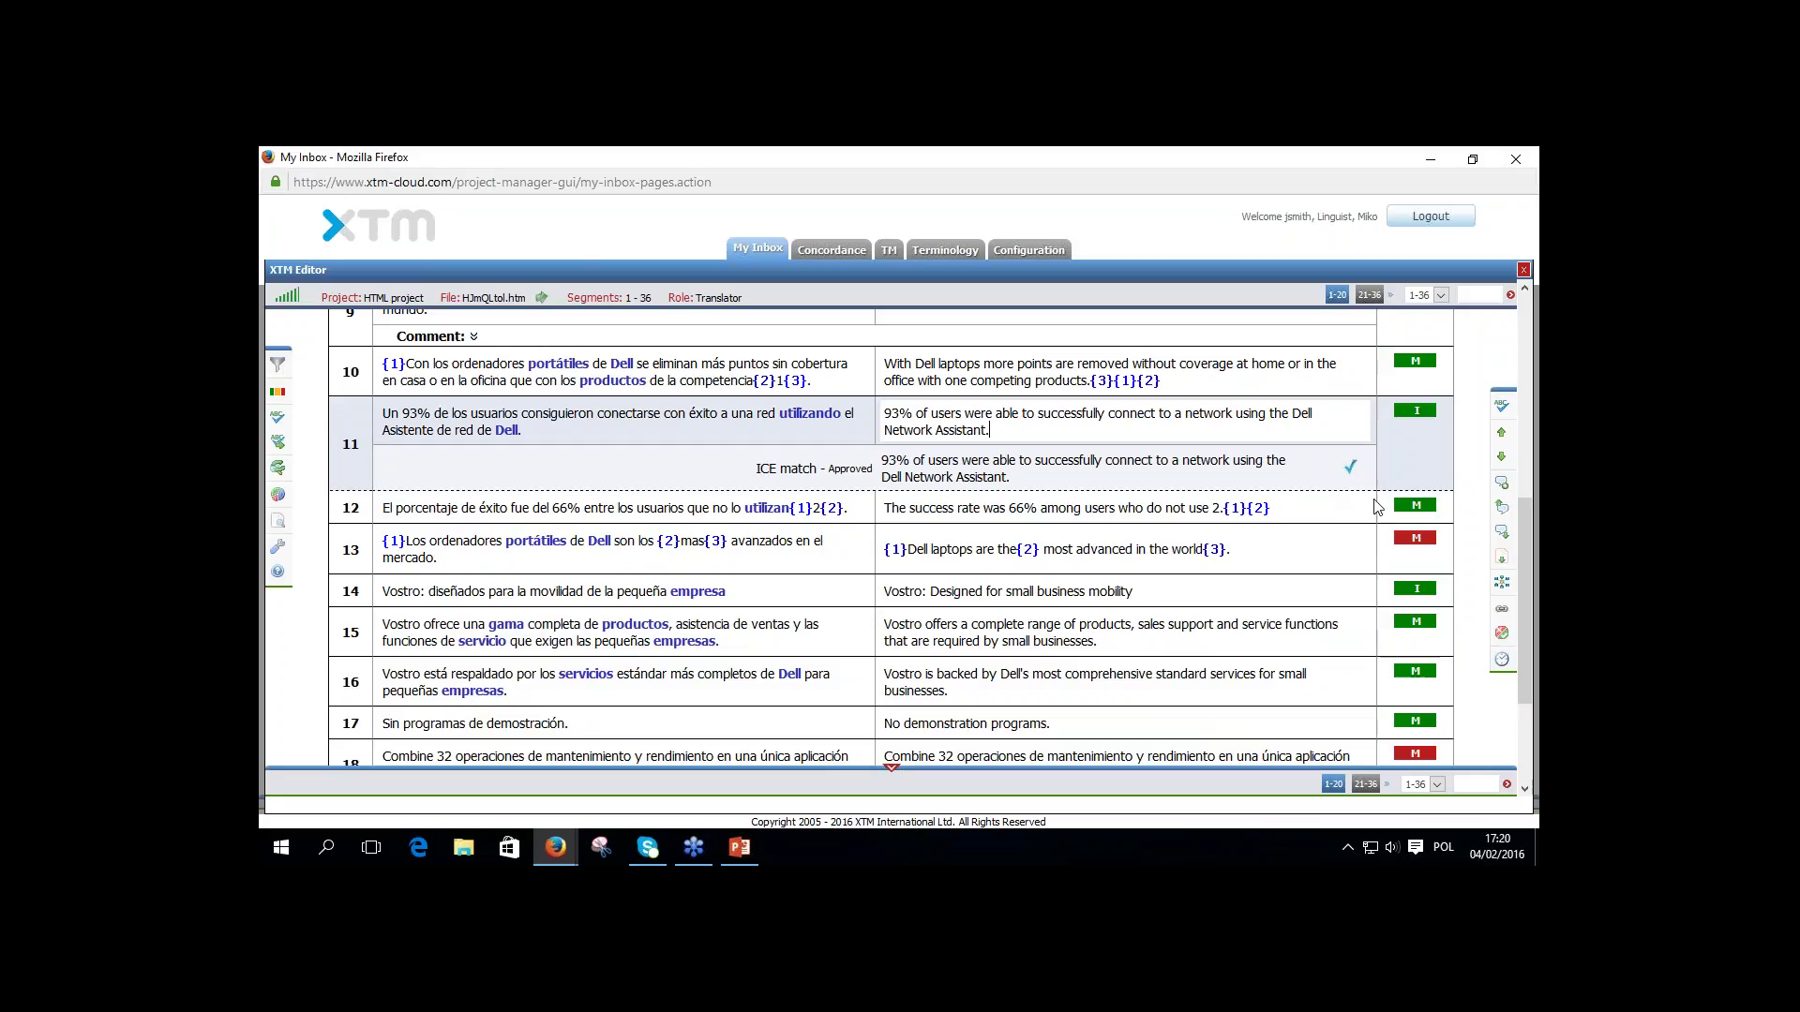
click(1501, 638)
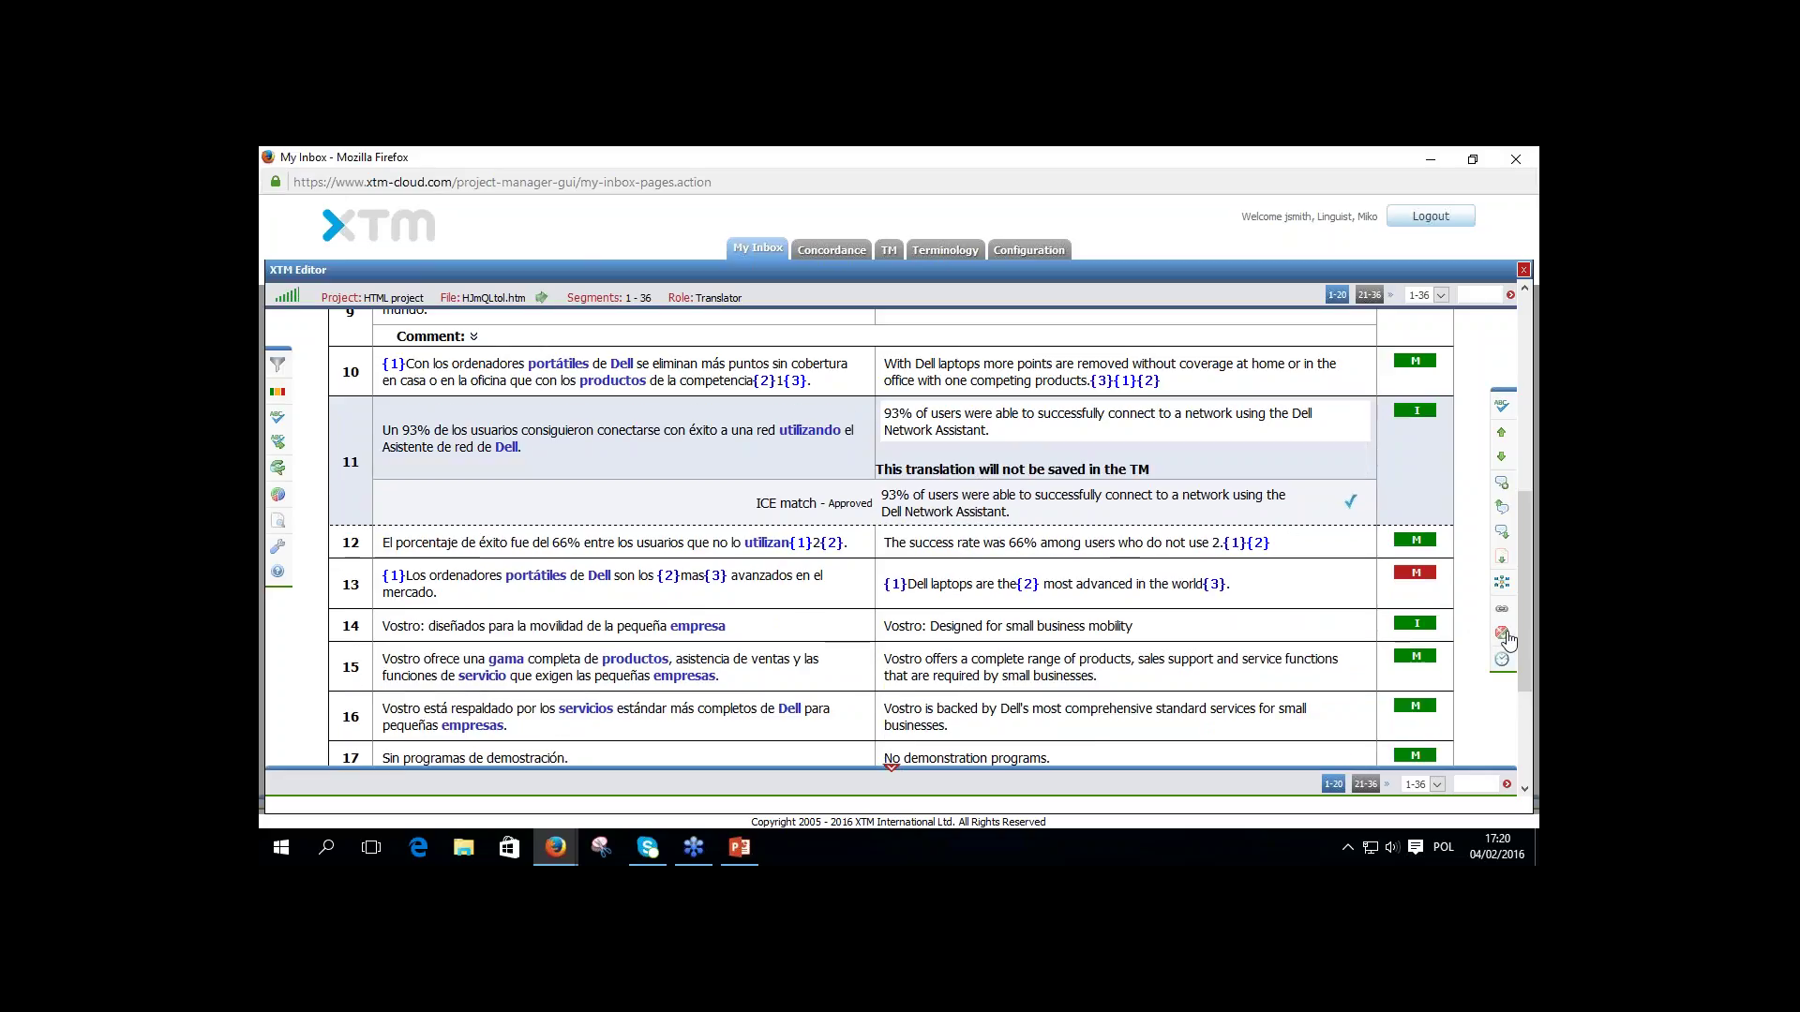
click(1503, 635)
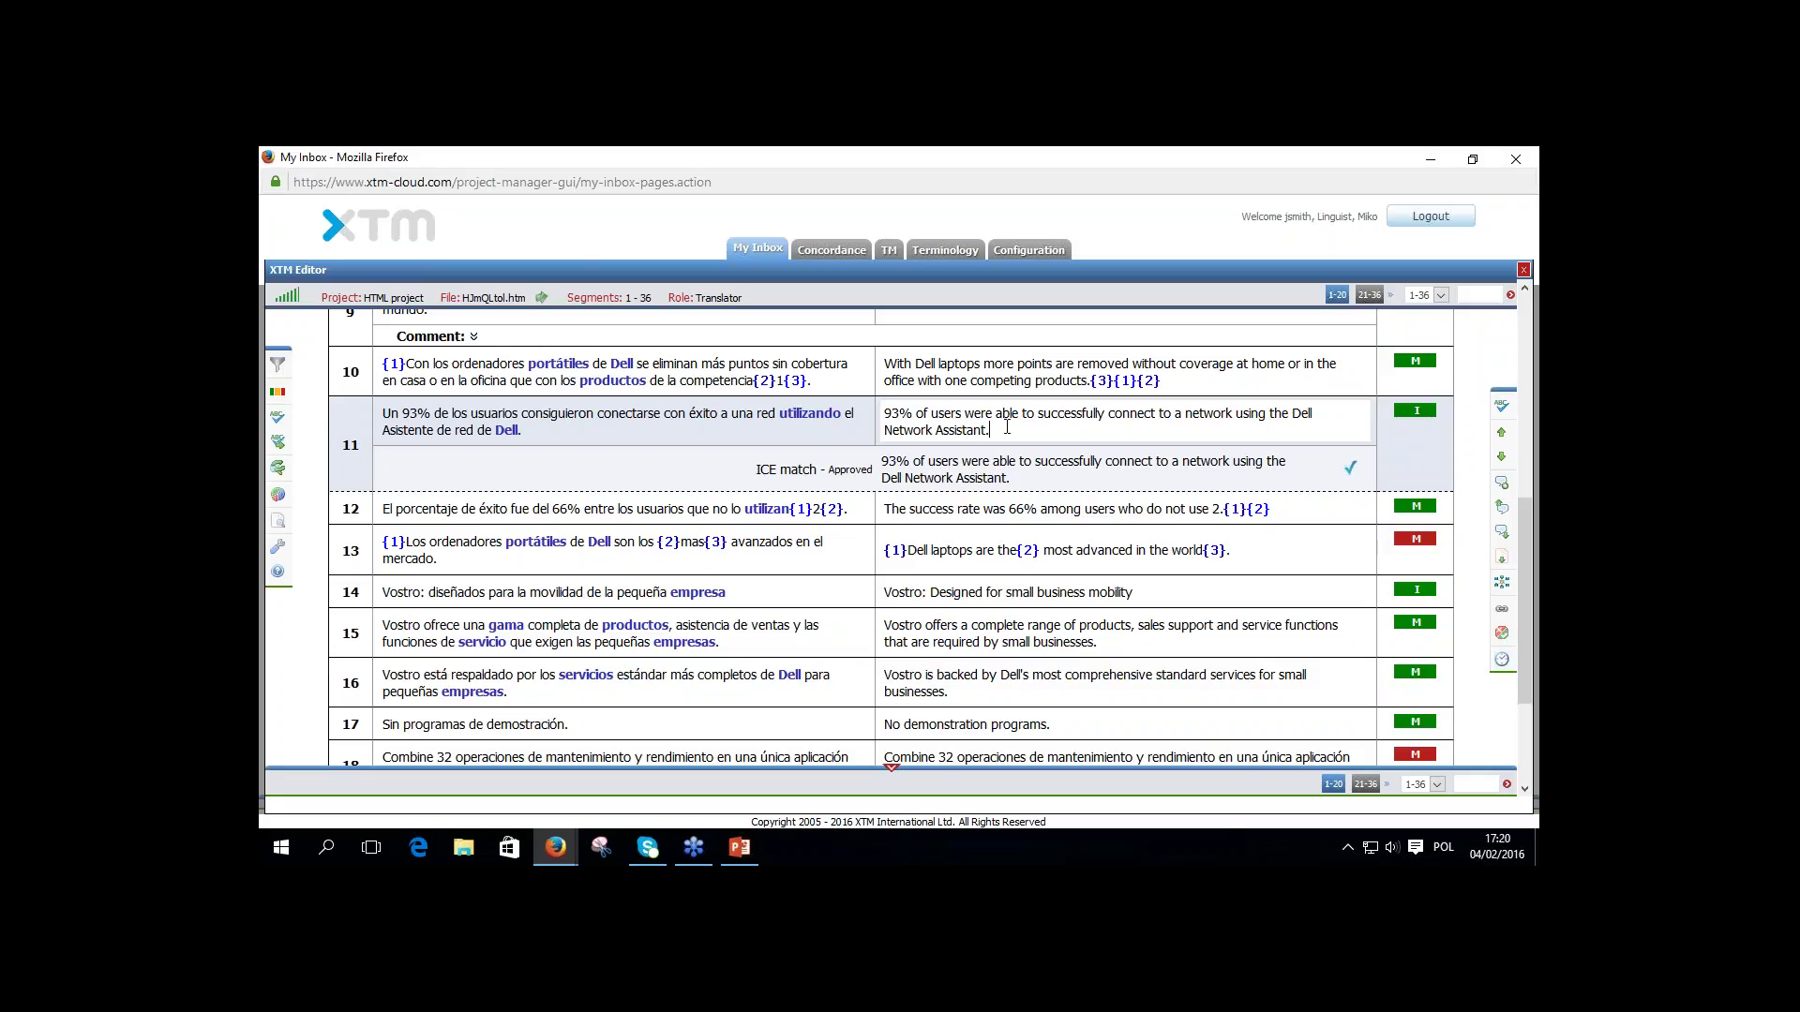
Append meaningless test letters to segment 11's target, save by moving to segment 12, and return to segment 11.
text(klklk)
click(1038, 508)
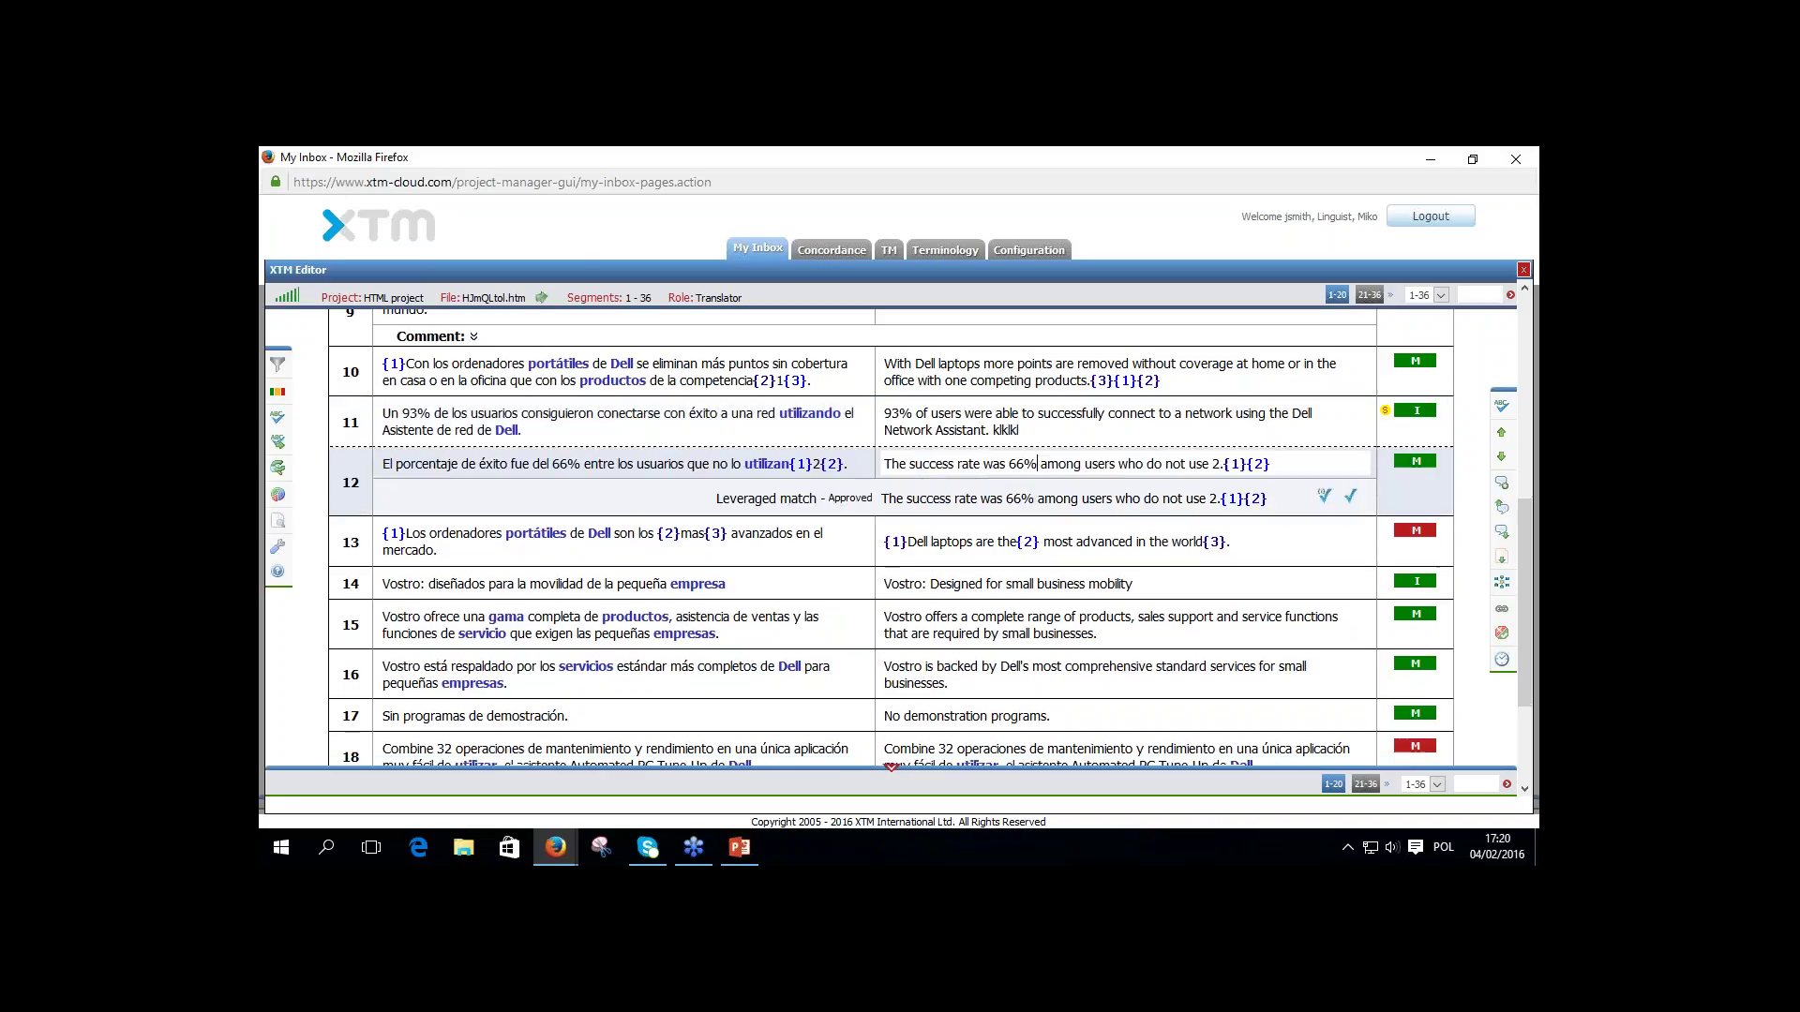
click(1040, 428)
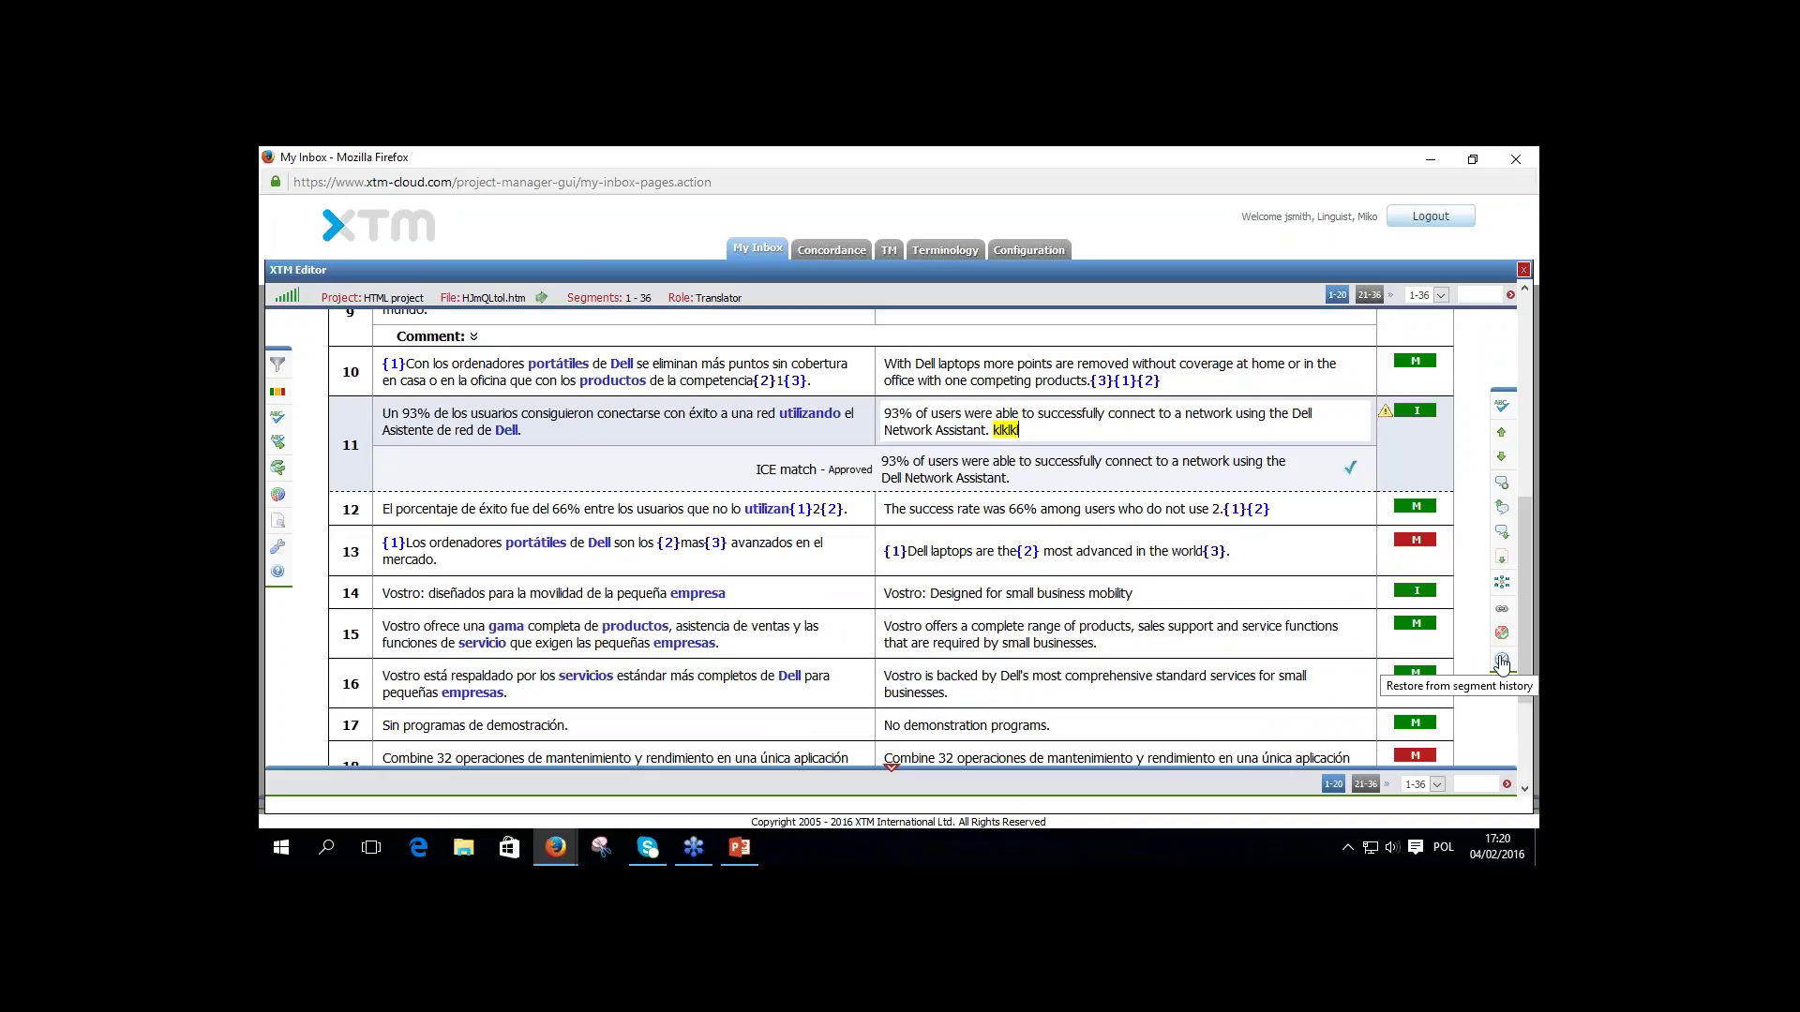
Restore segment 11's target to version 4 from the segment history.
click(1501, 661)
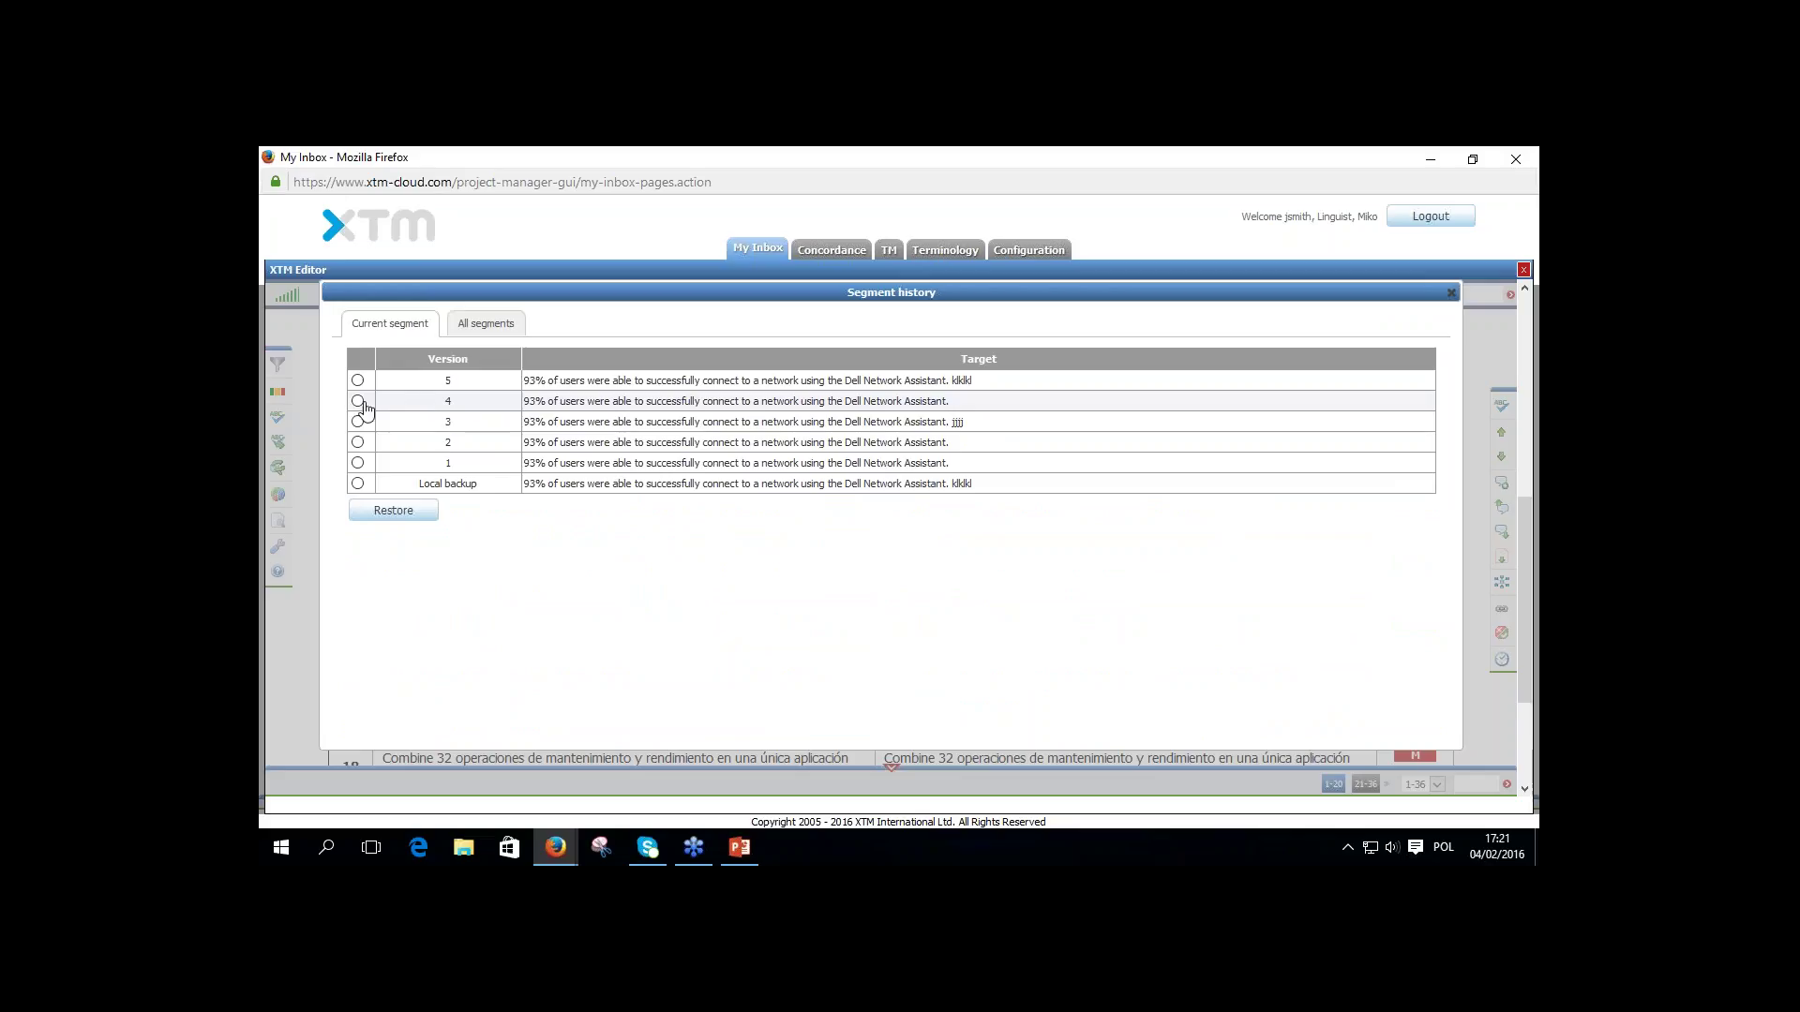
click(358, 400)
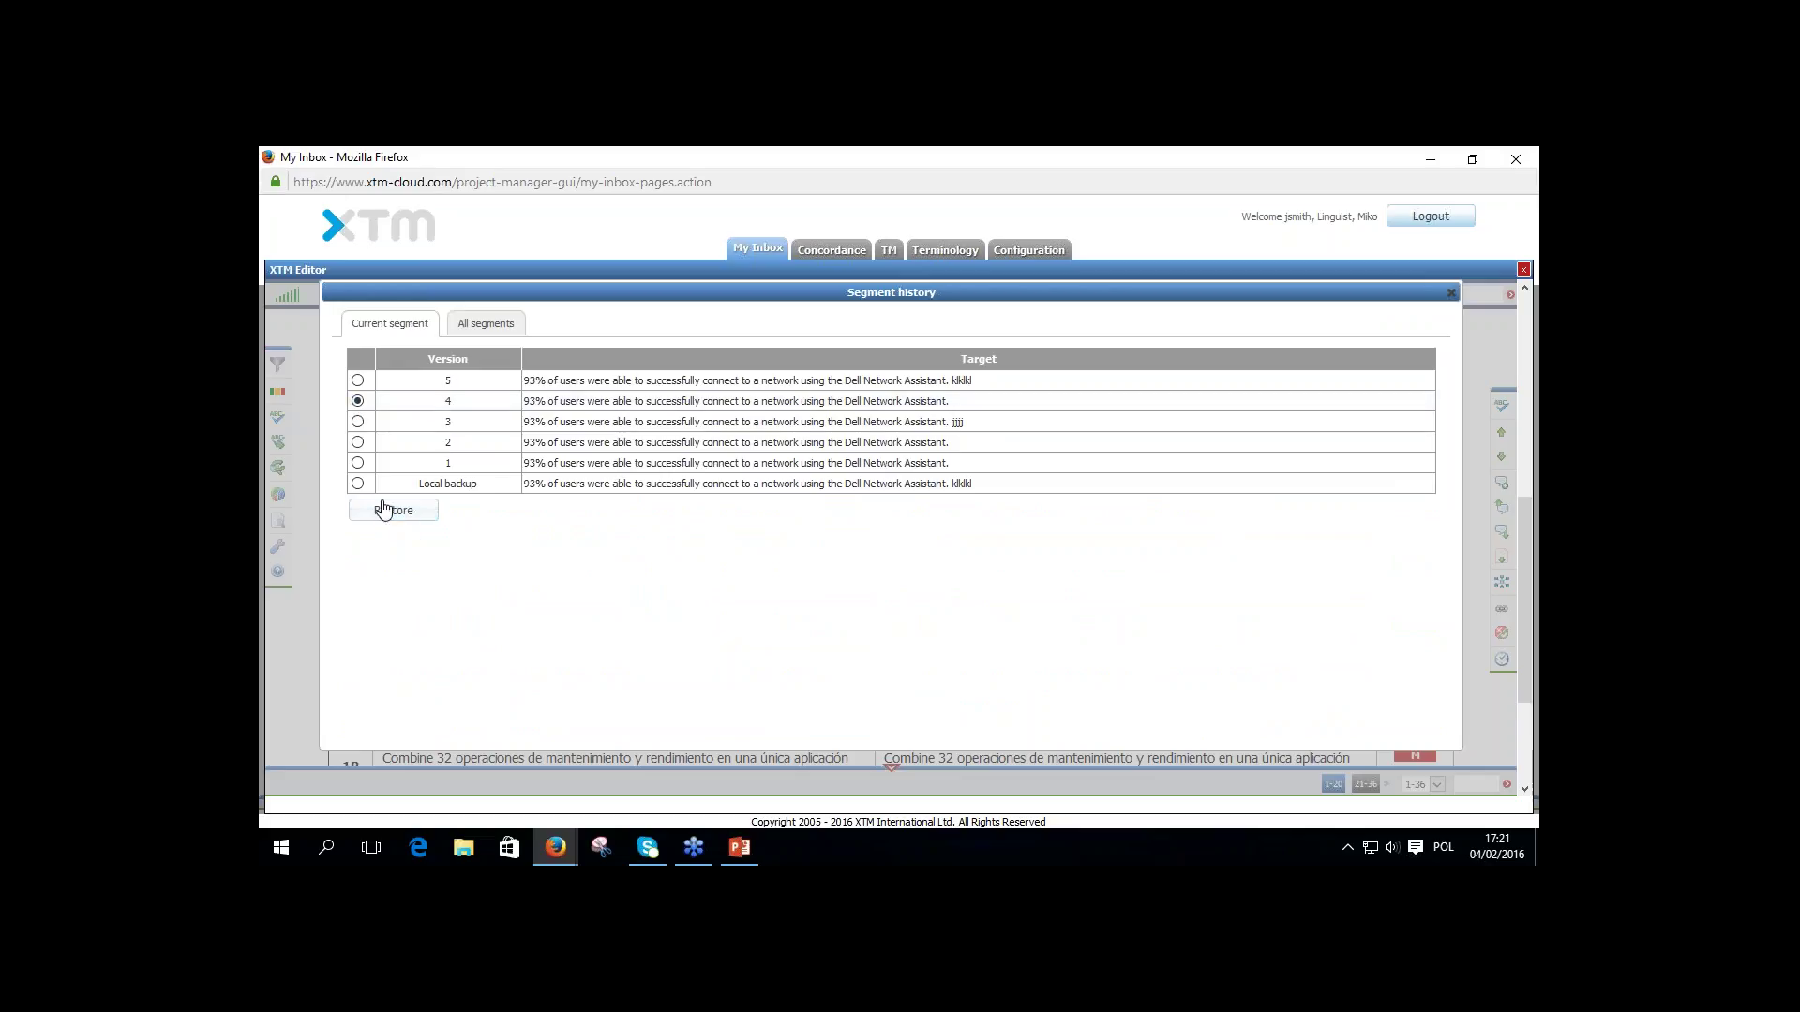
click(394, 516)
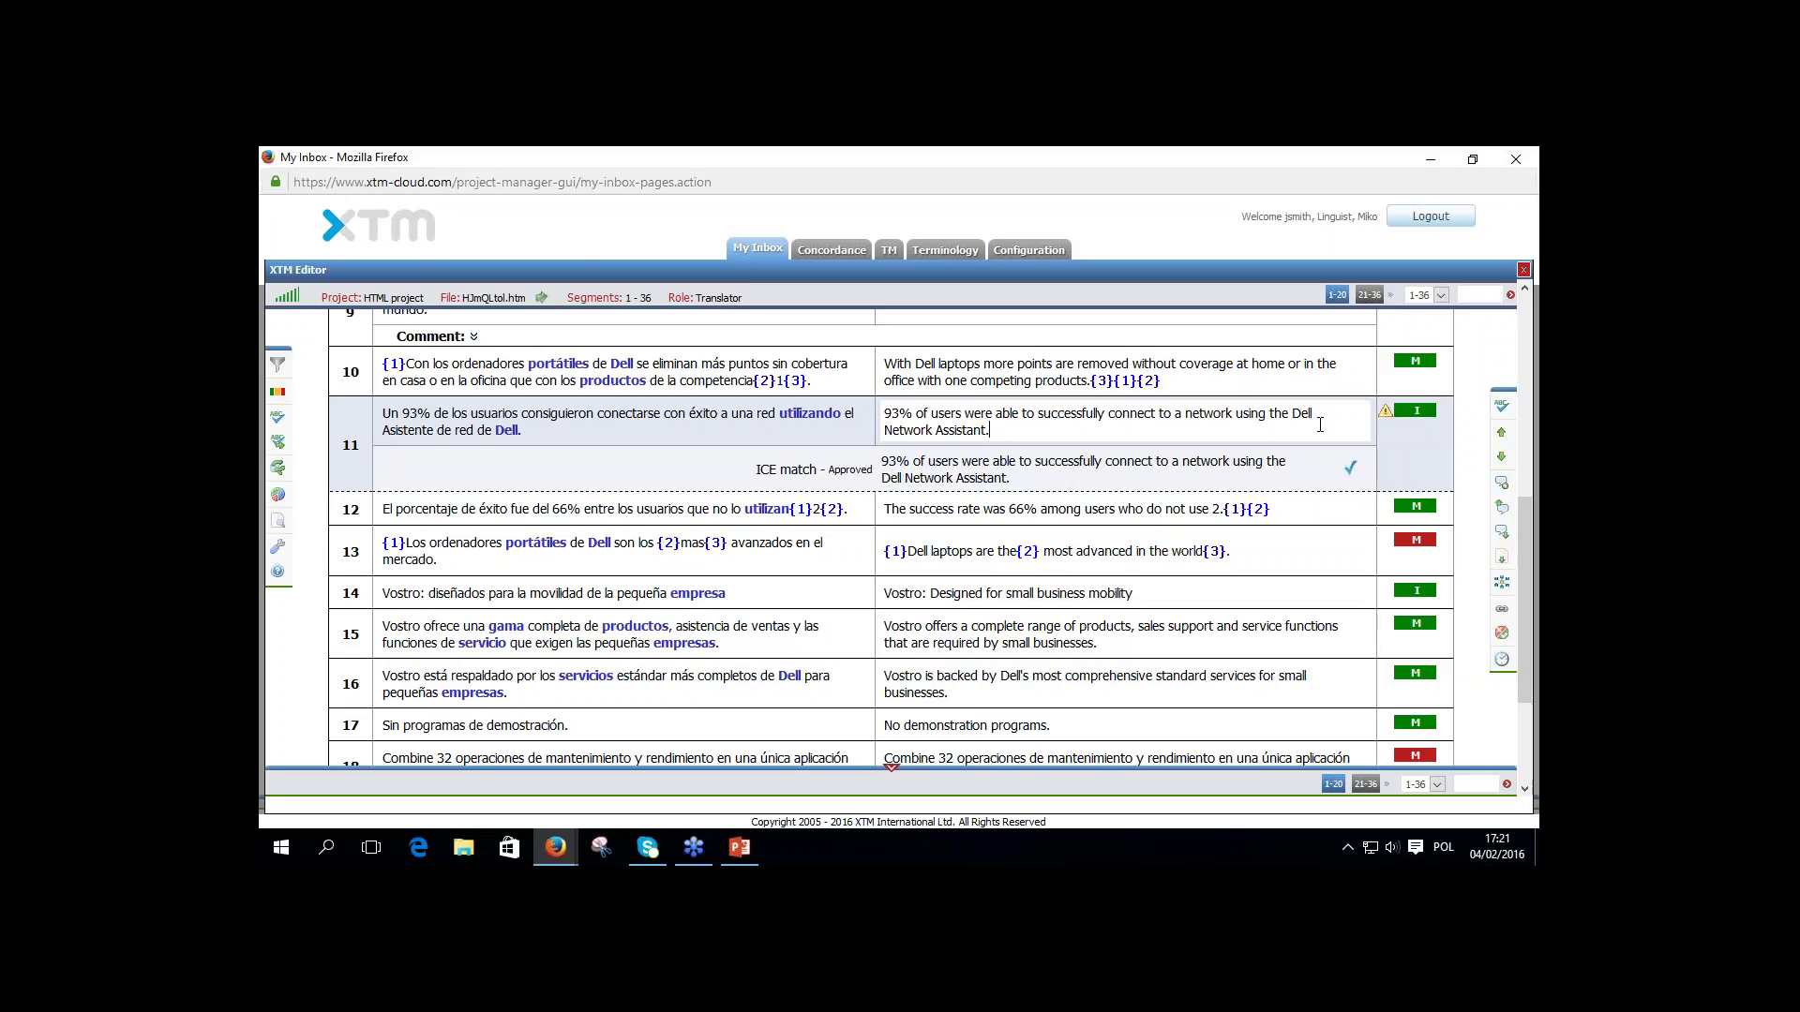
Complete segments 11, 12 and 13 in turn, and move on to the untranslated segment 18.
key(Return)
key(Return)
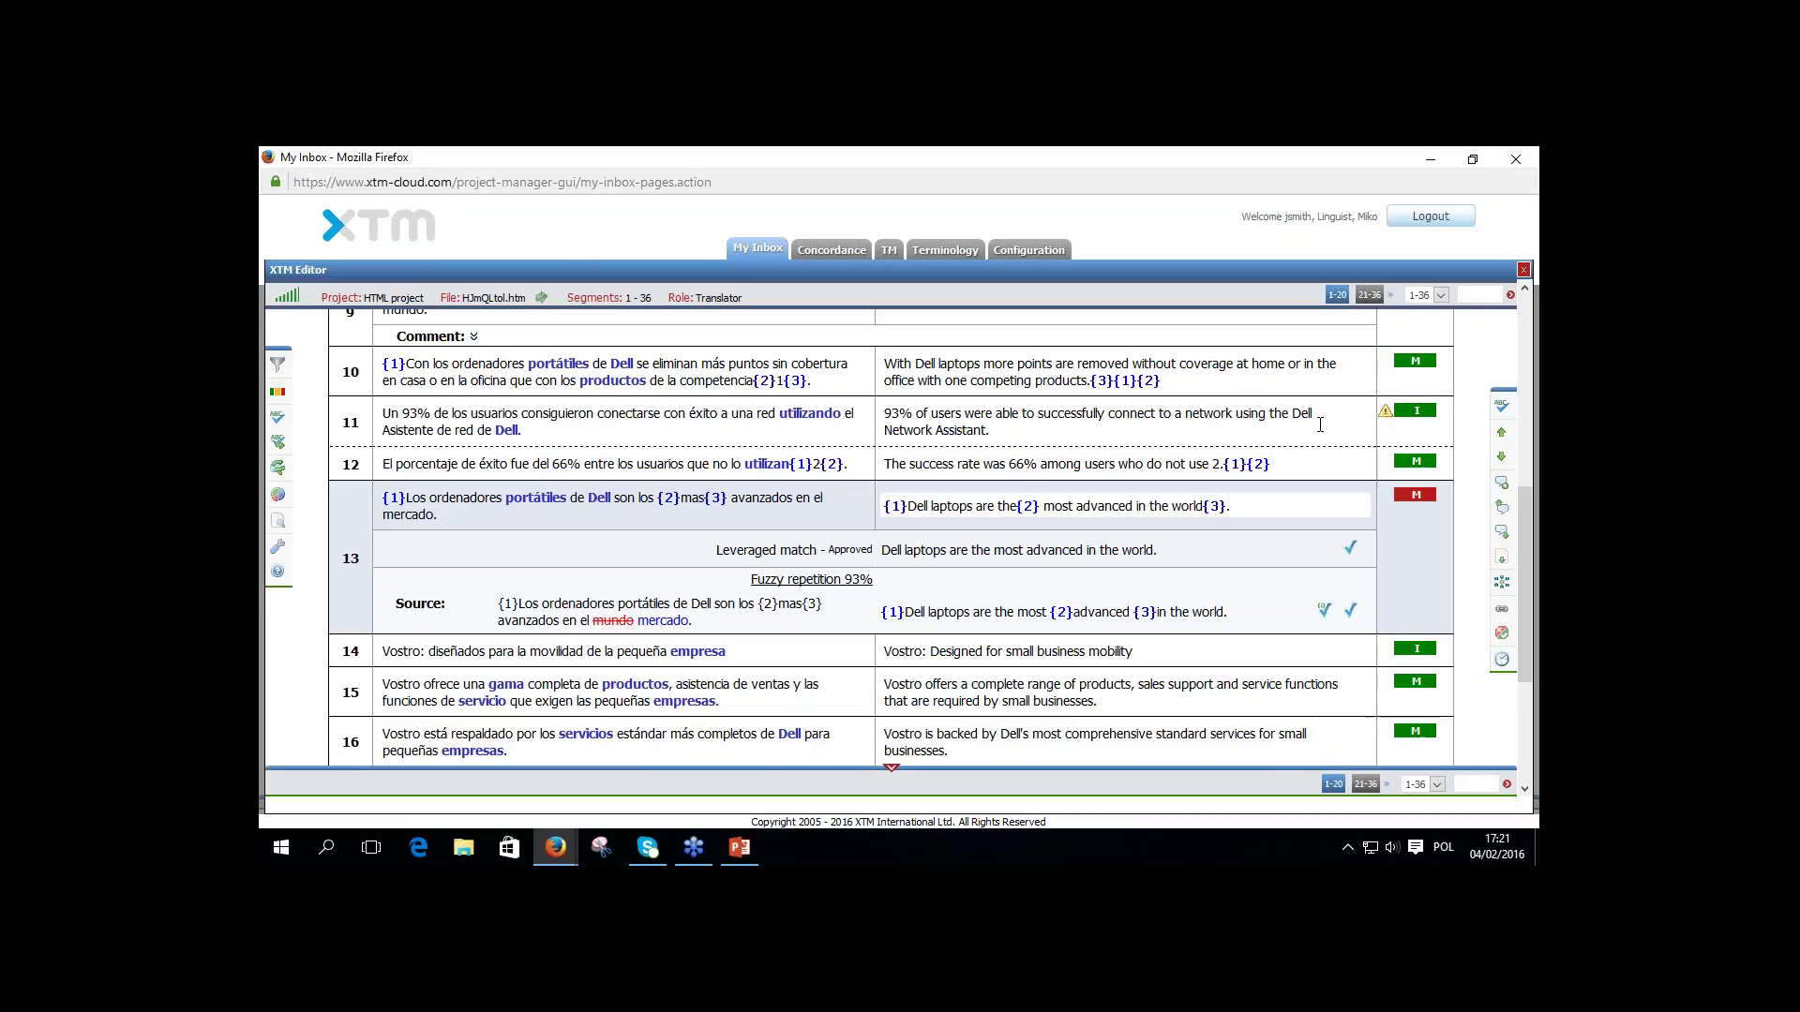
key(Return)
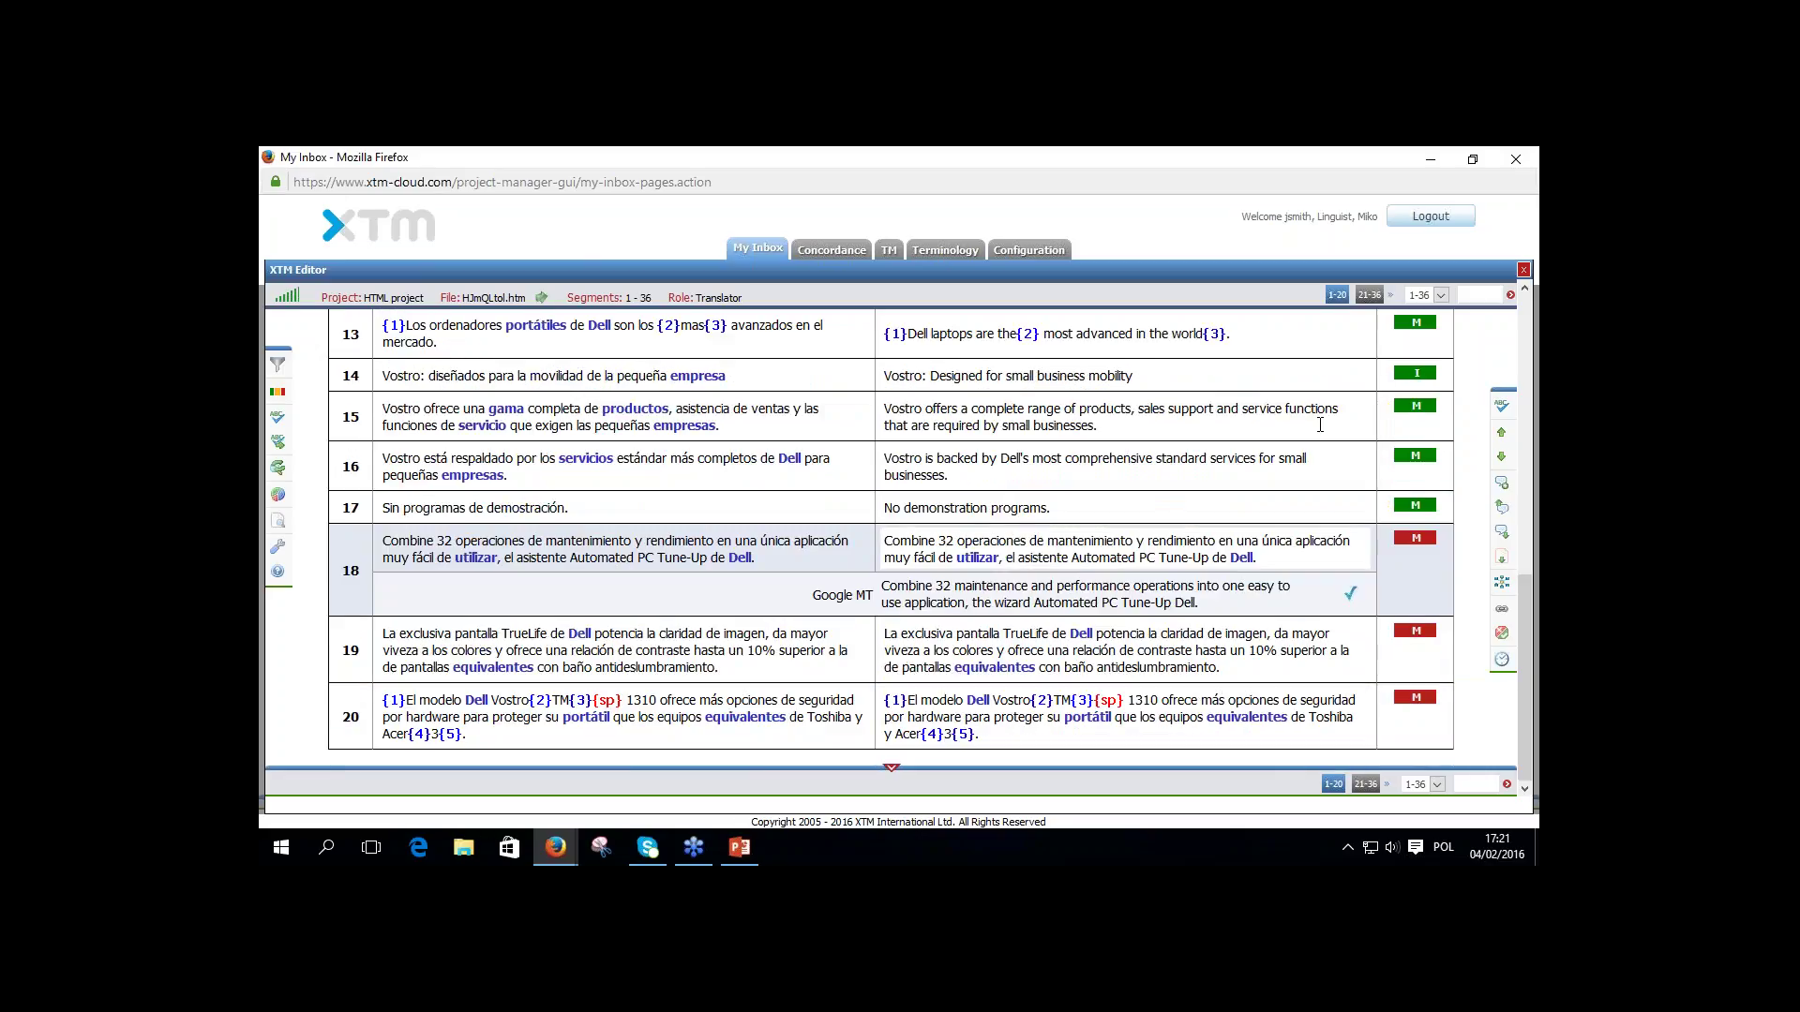
Go to the page with segments 21-36 and examine the spacer.gif address in segment 22 with its Google MT match.
click(1368, 786)
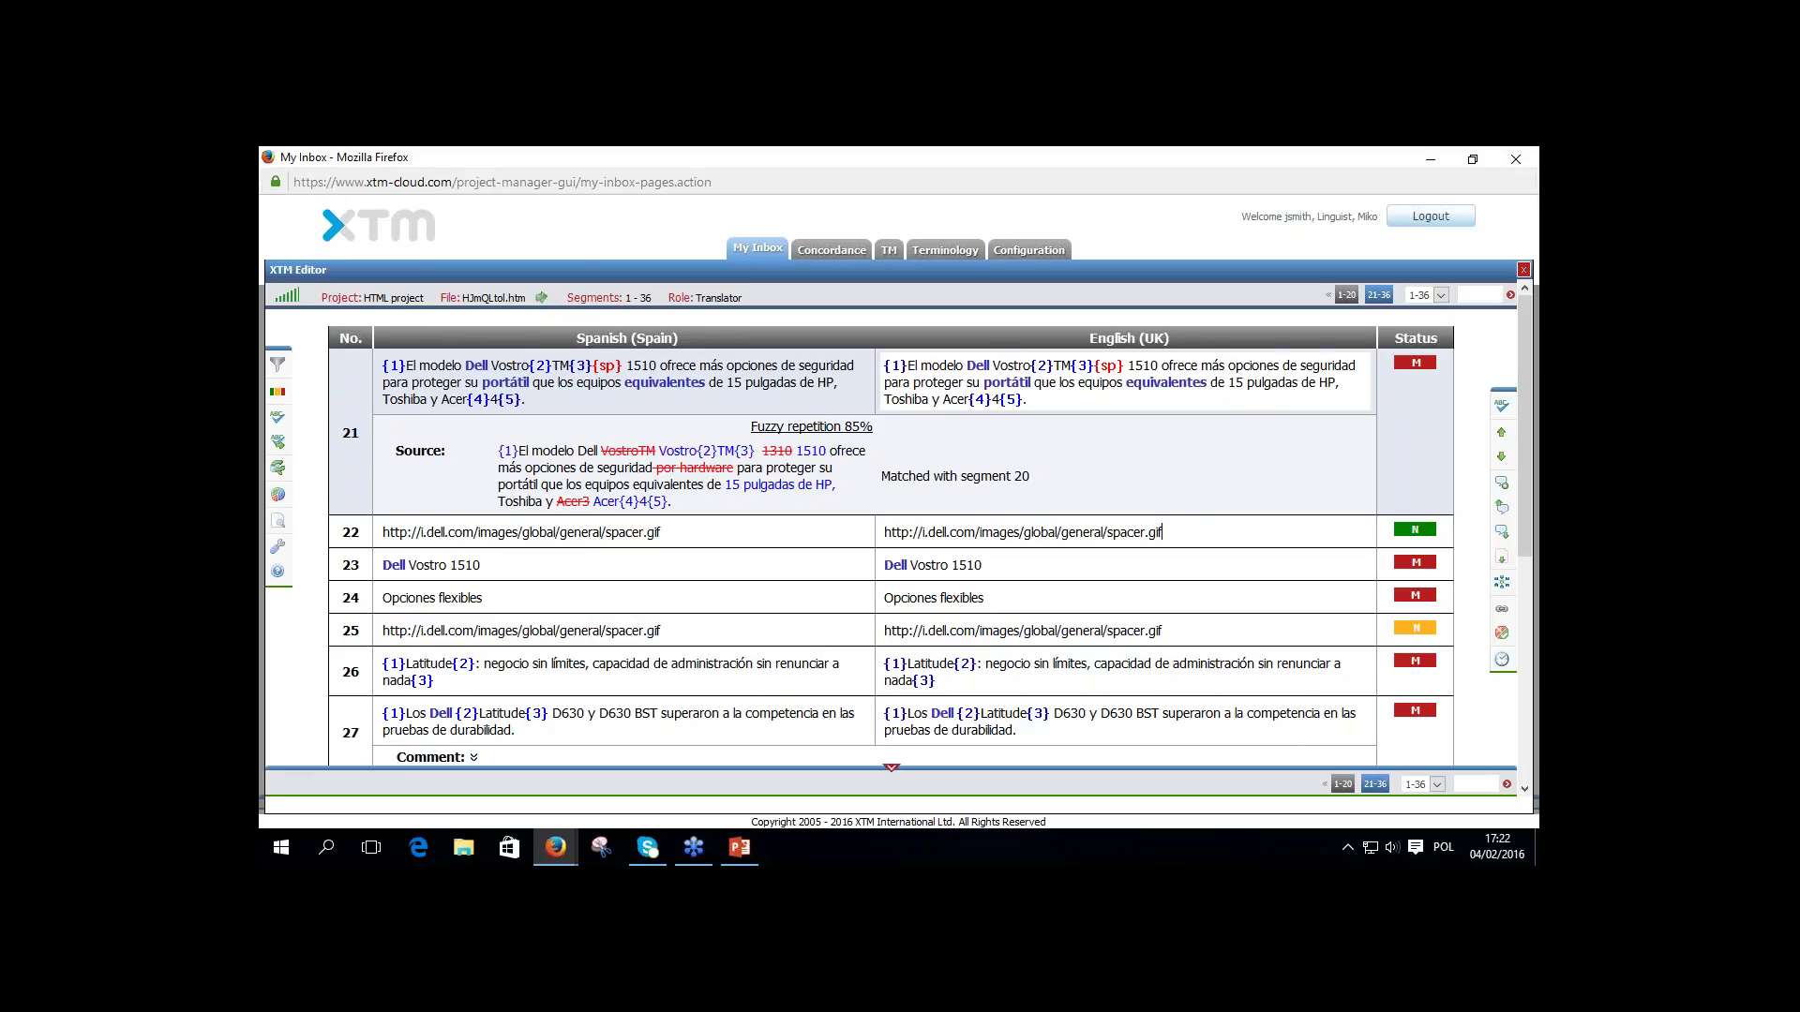
click(1200, 531)
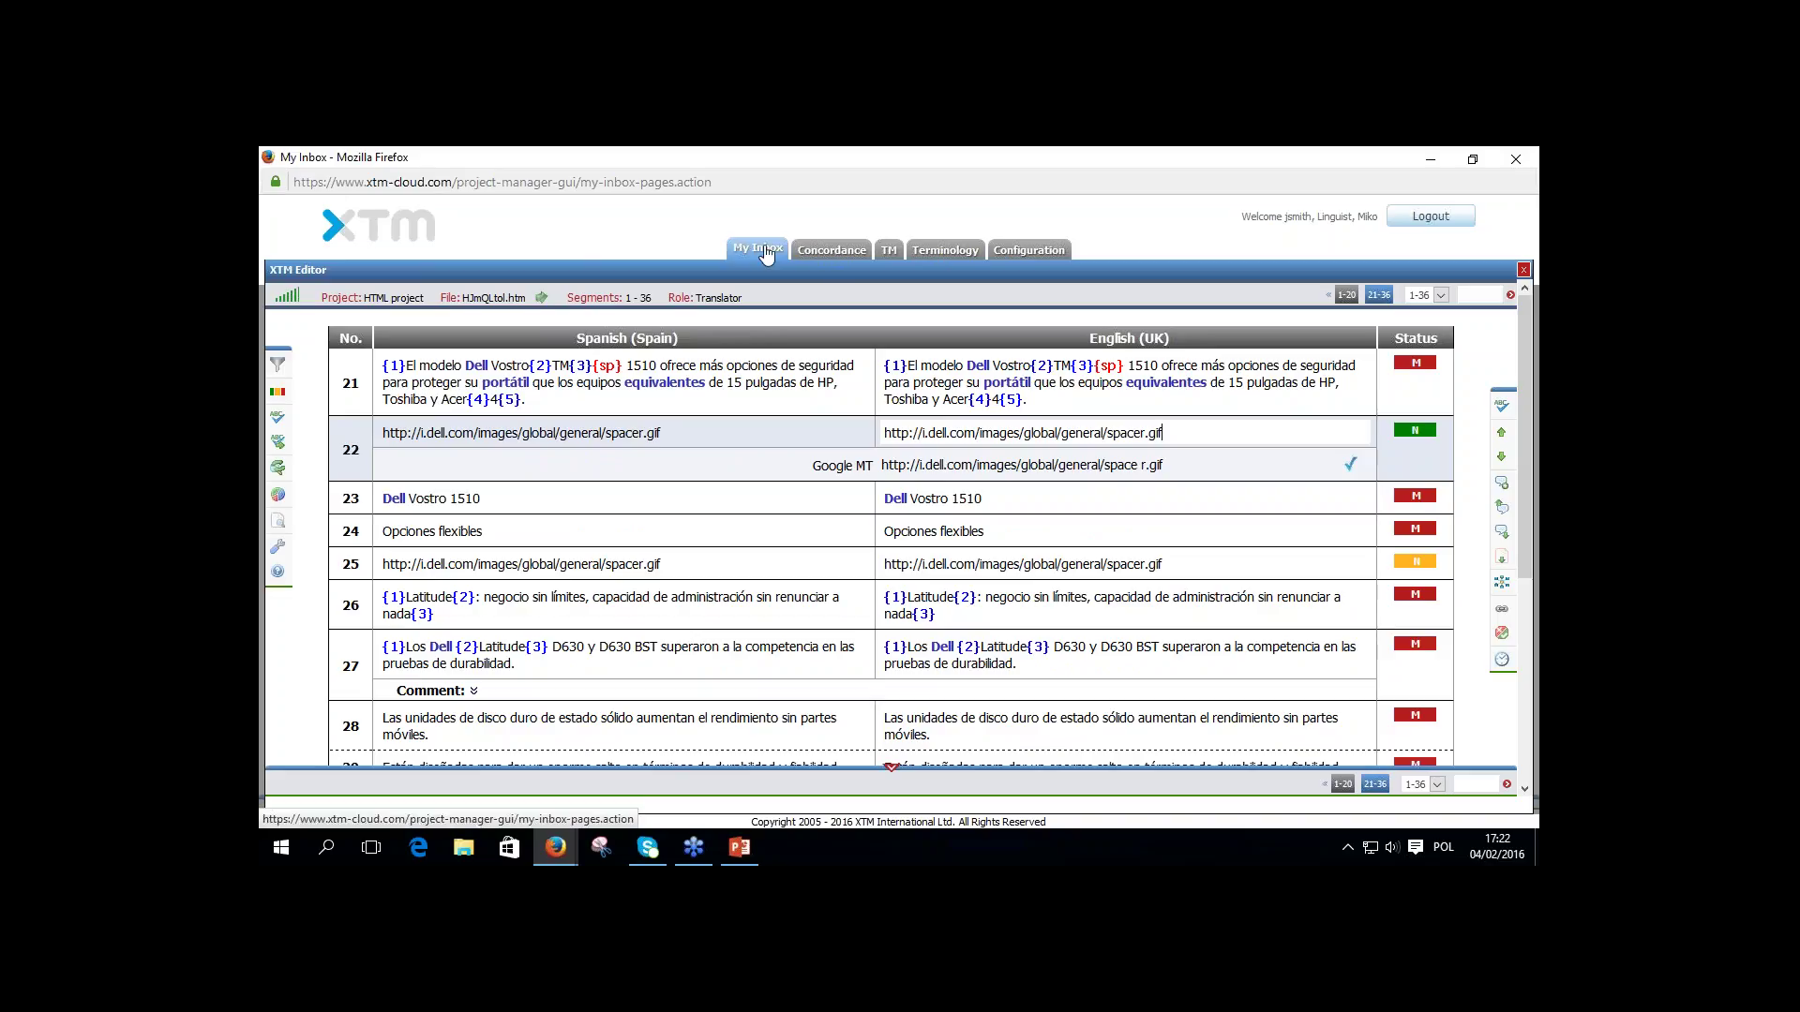
Look at the closed tasks in the inbox, and open the active HTML project task in the Visual Editor.
click(766, 252)
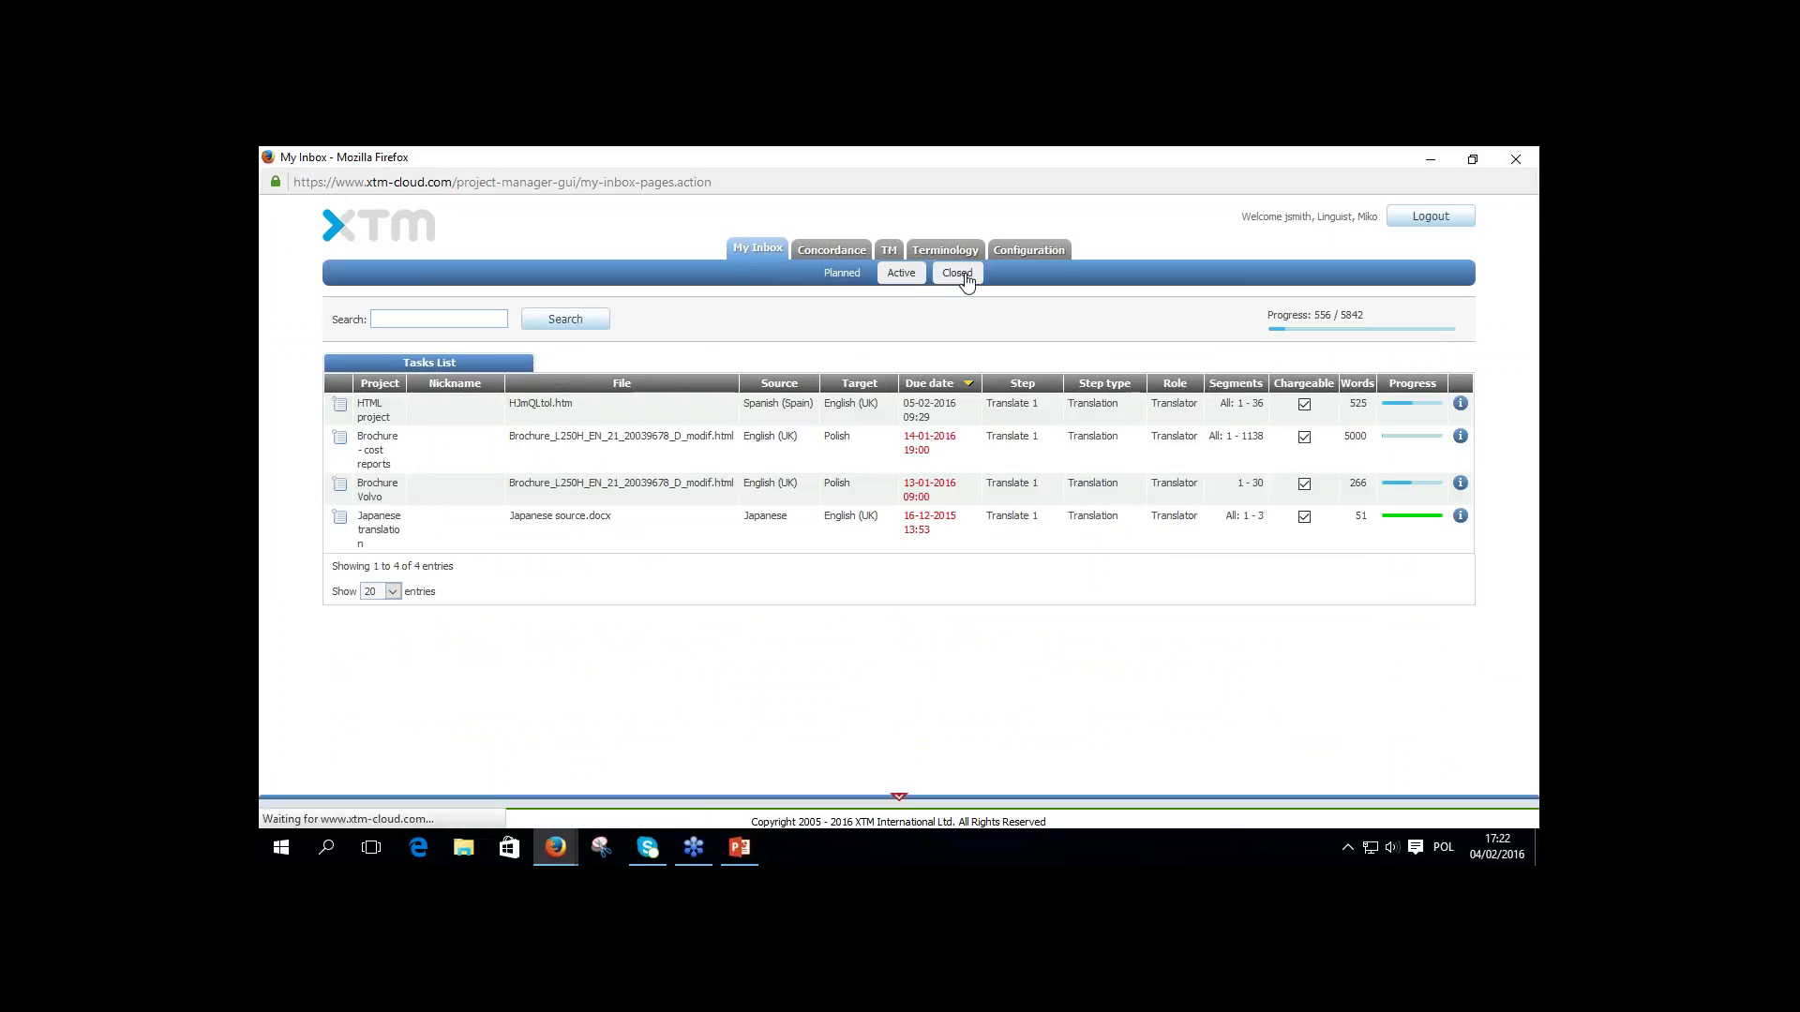
click(965, 275)
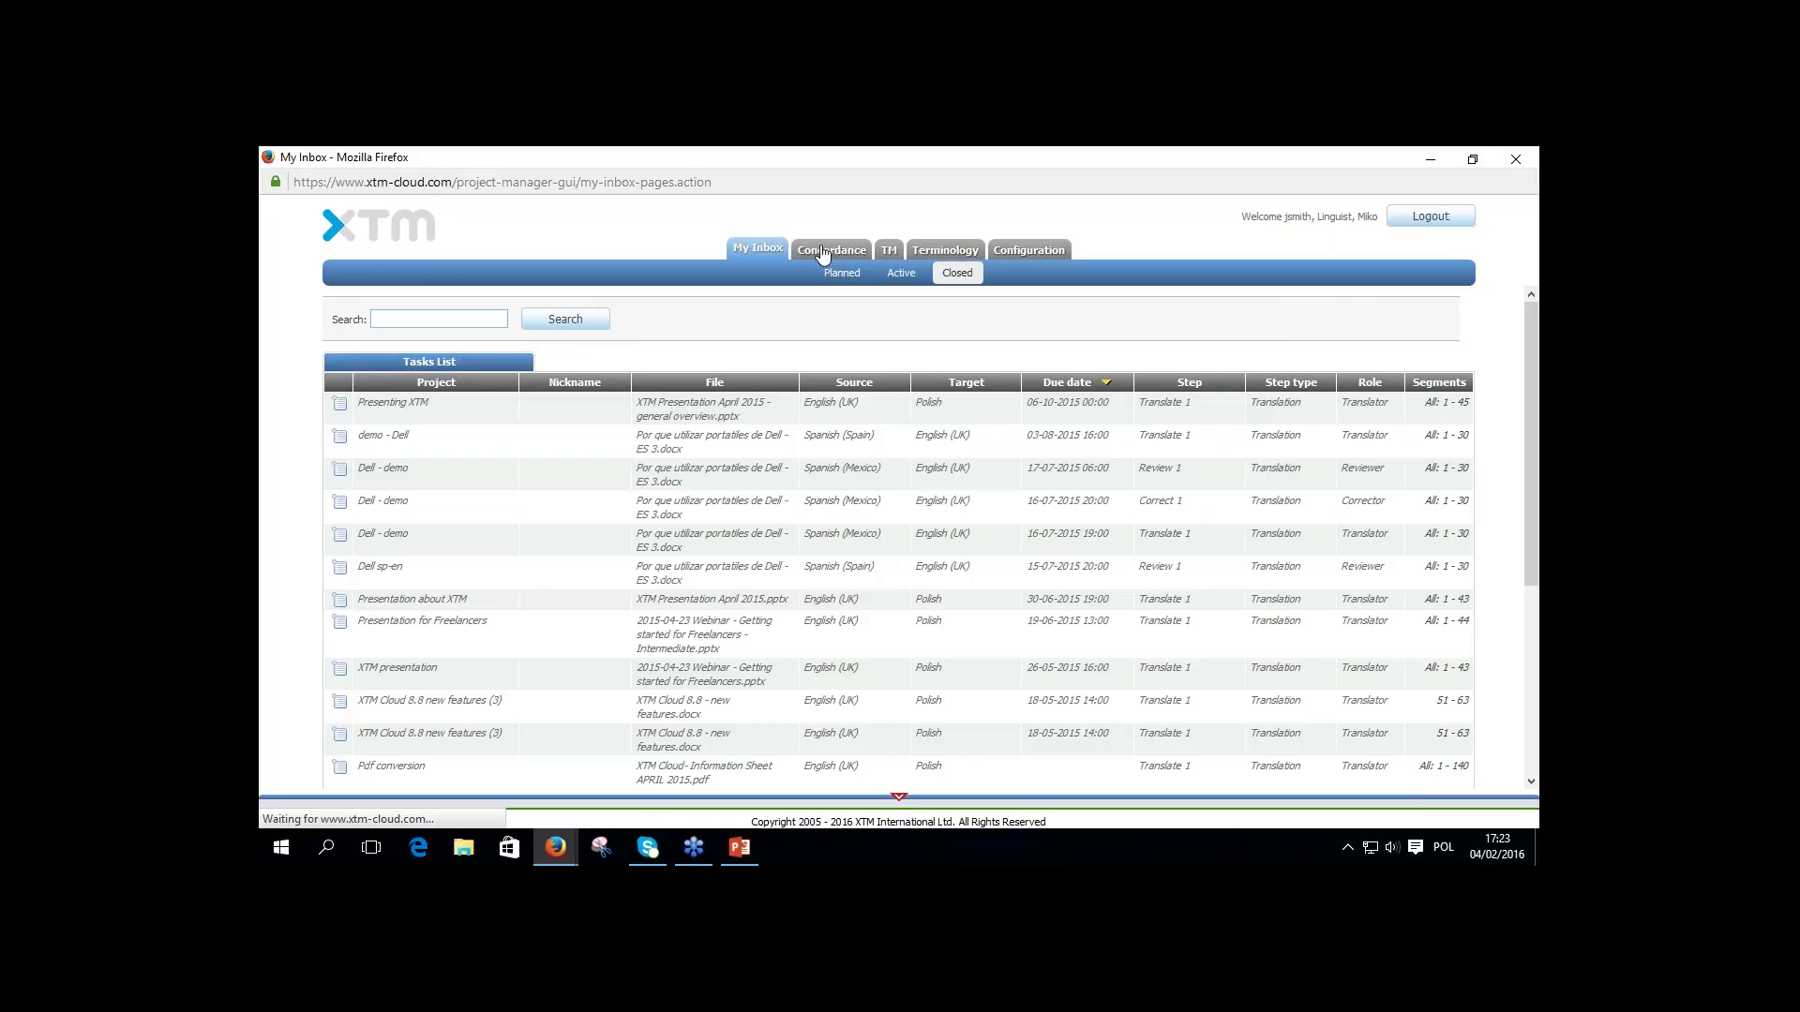
click(901, 273)
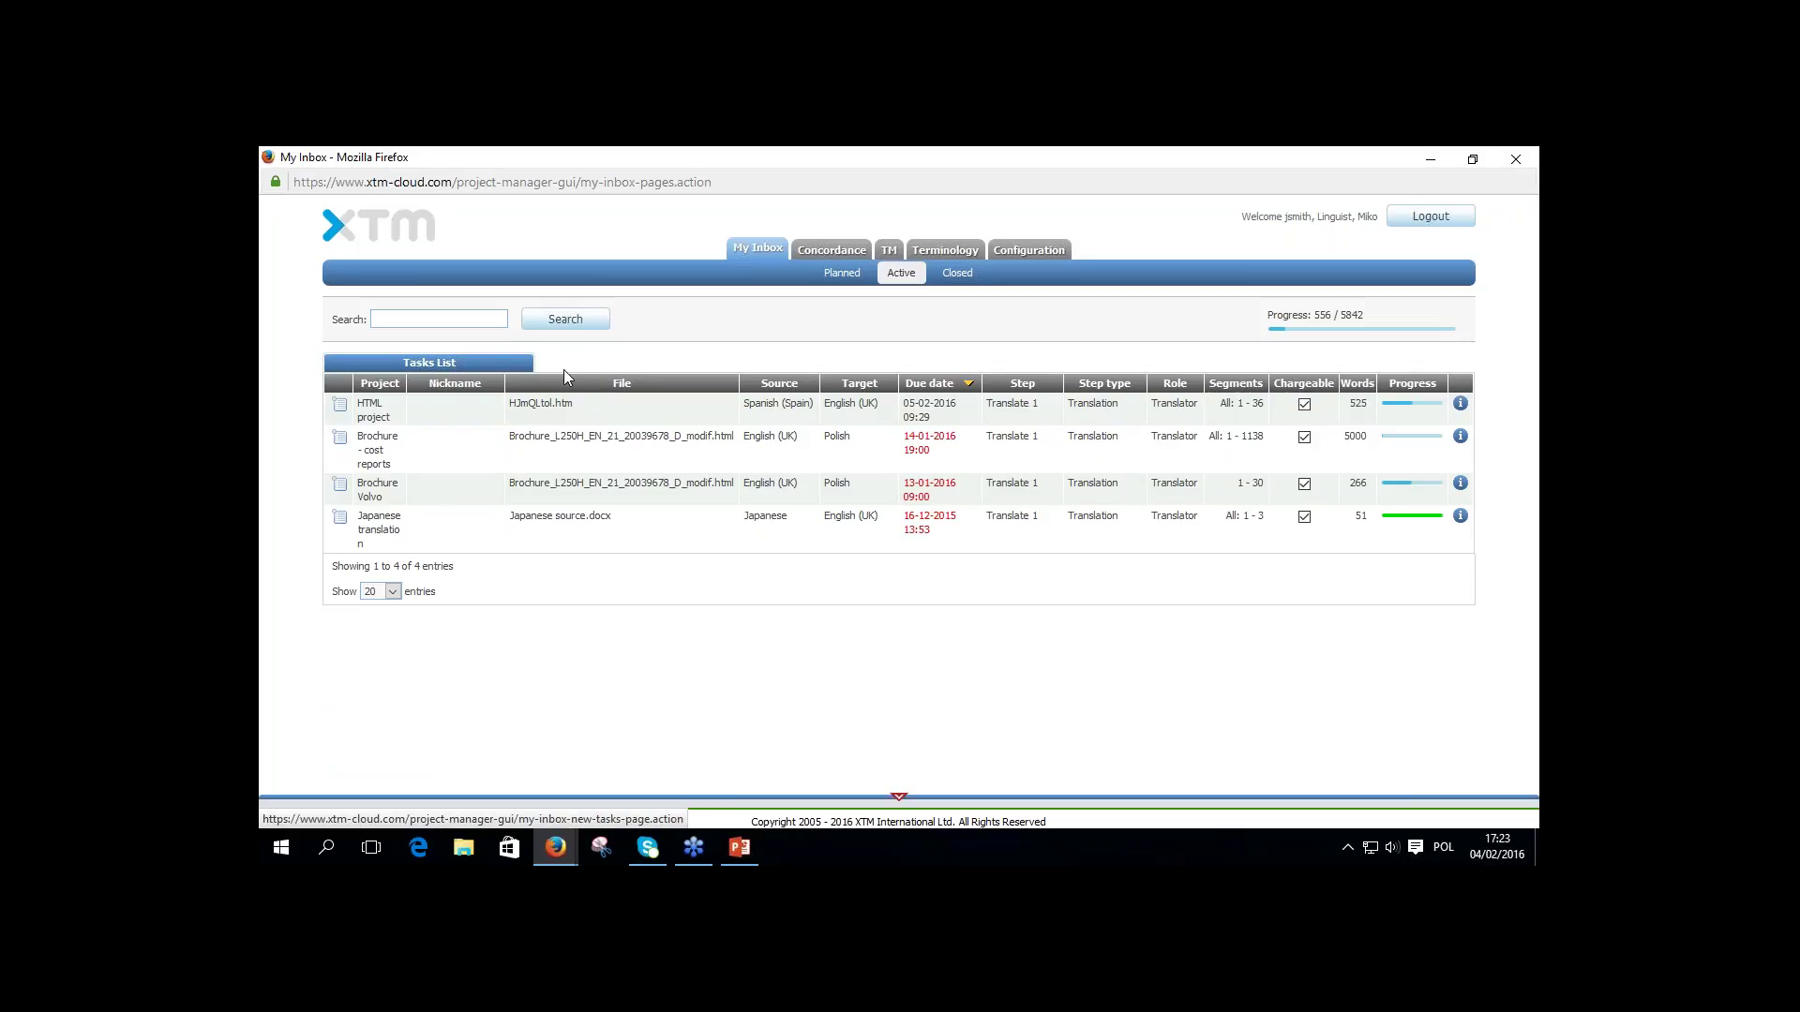
click(341, 409)
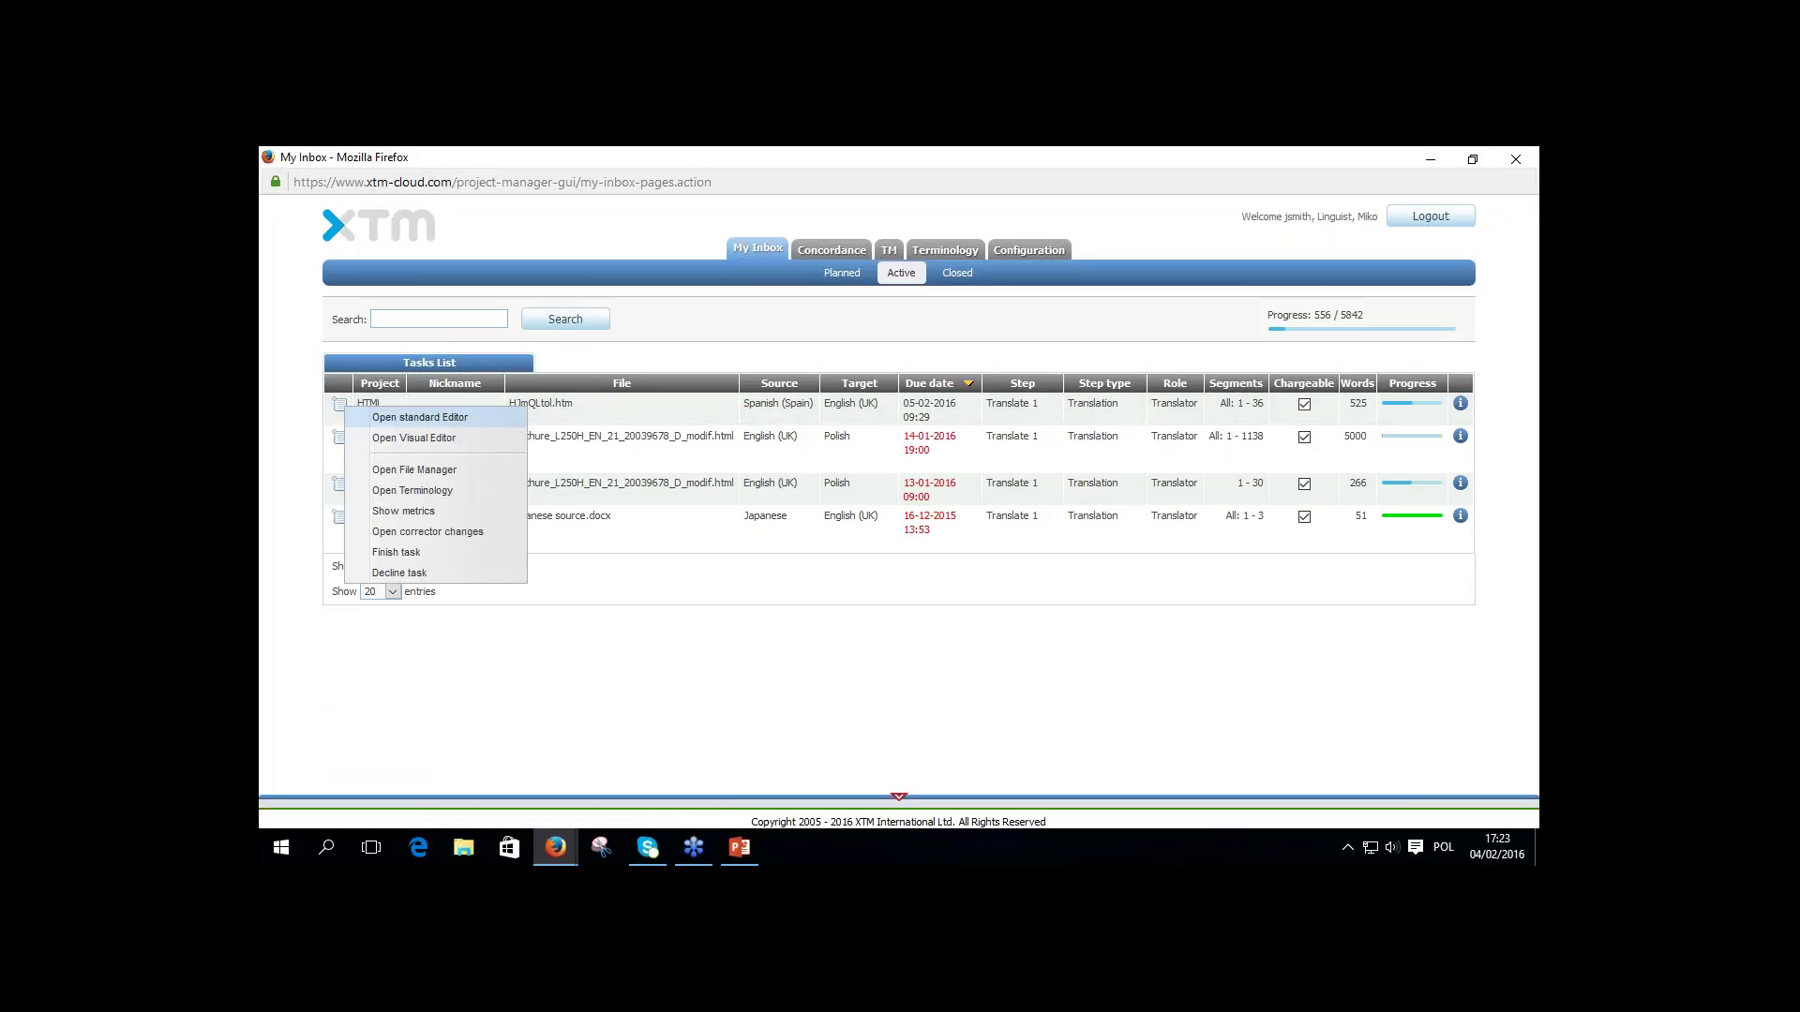
click(437, 447)
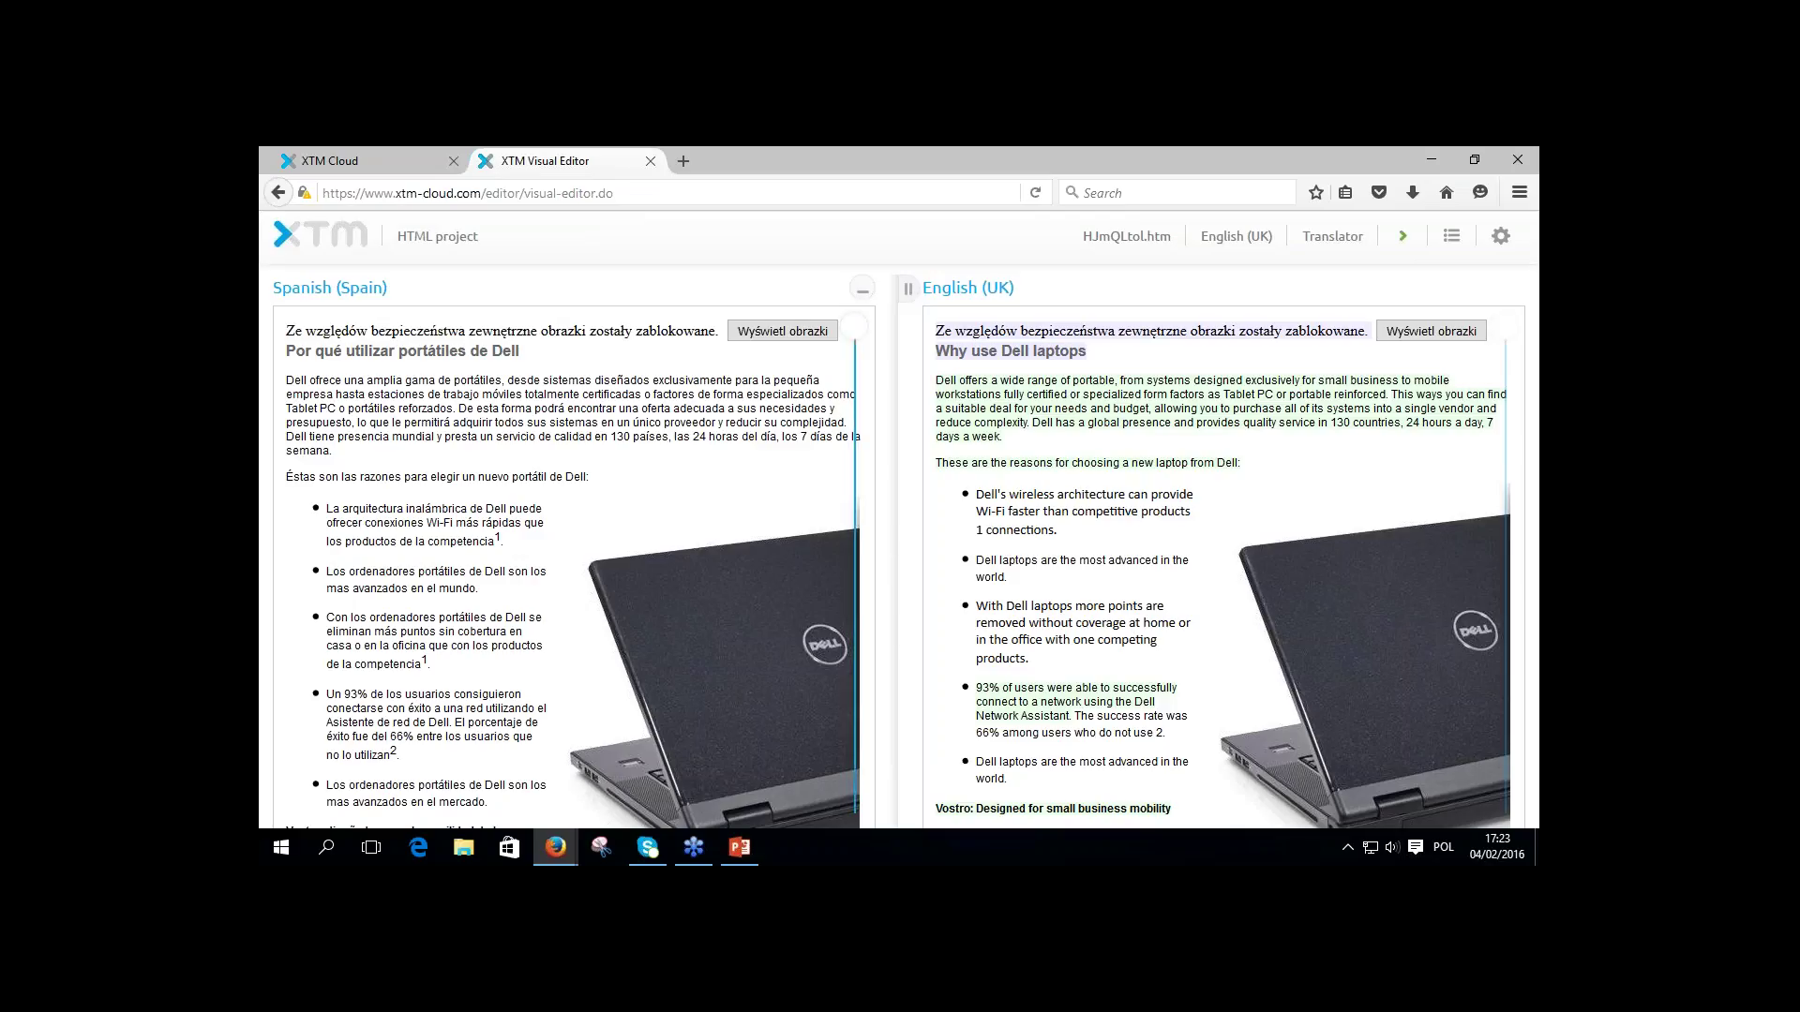
Look through the Spanish source and English target documents side by side, and return to their beginning.
scroll(860, 487, down, 3)
drag(860, 486, 867, 698)
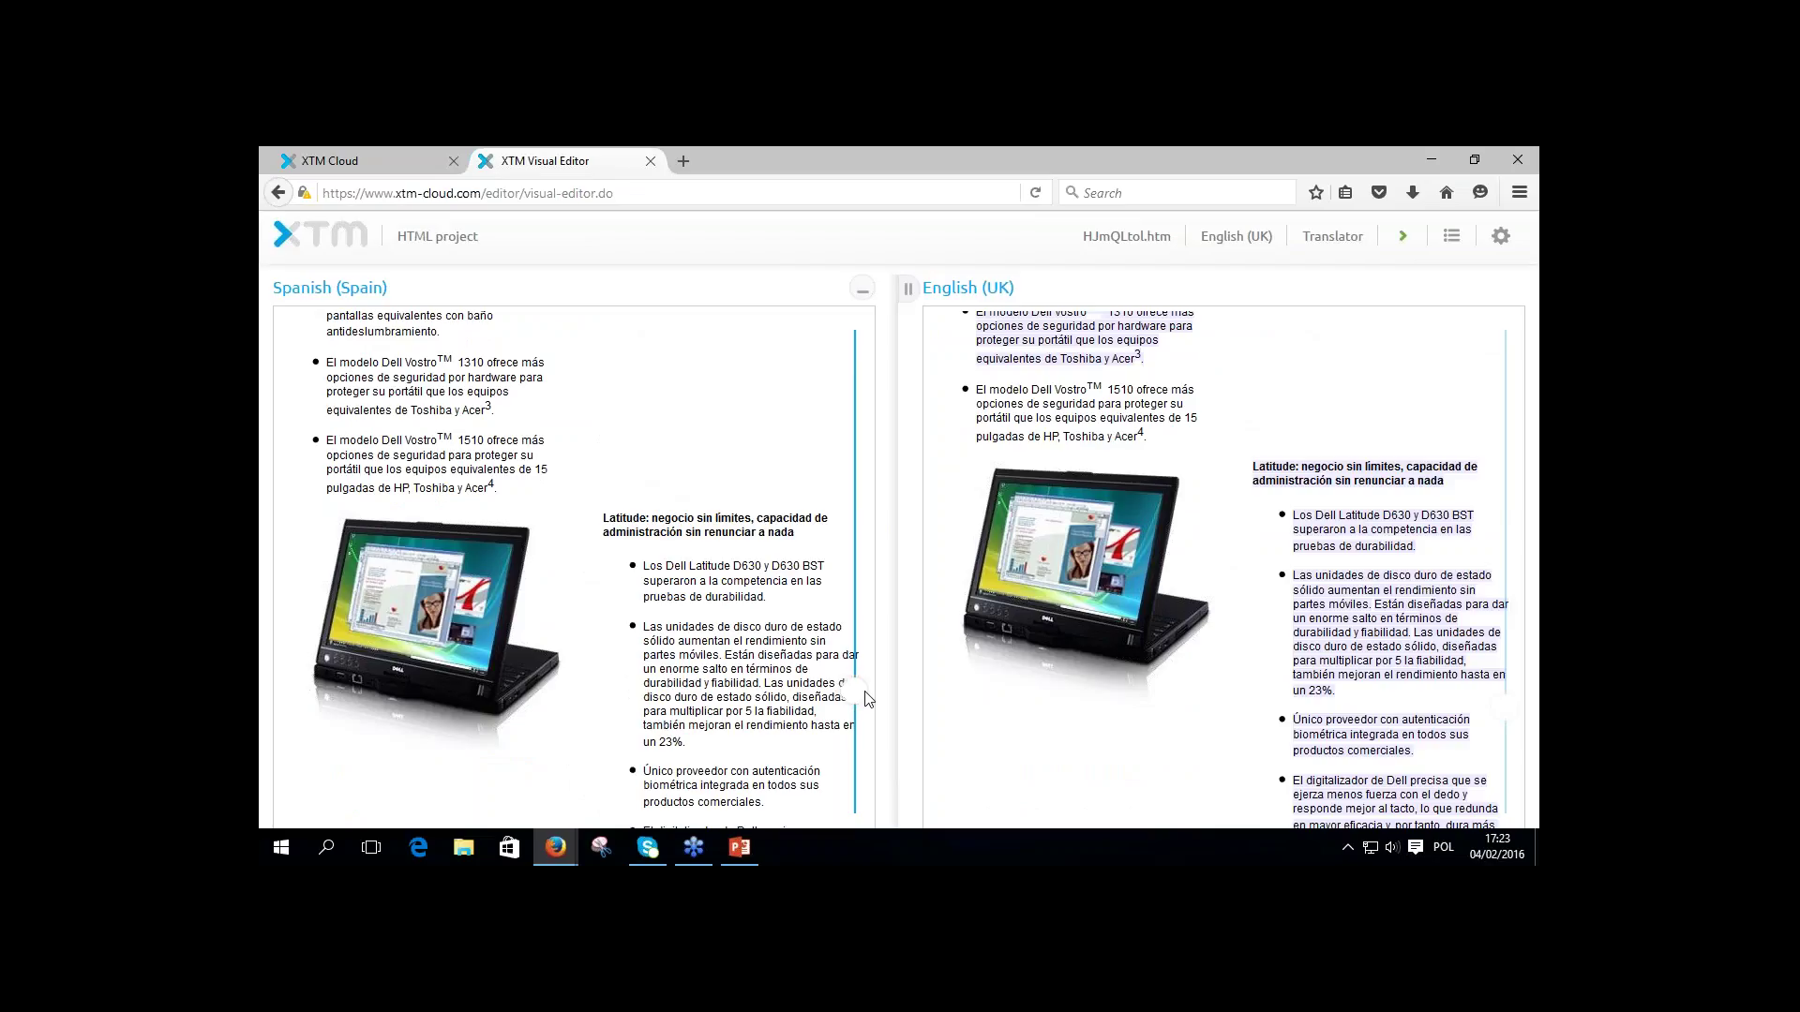
drag(868, 699, 890, 295)
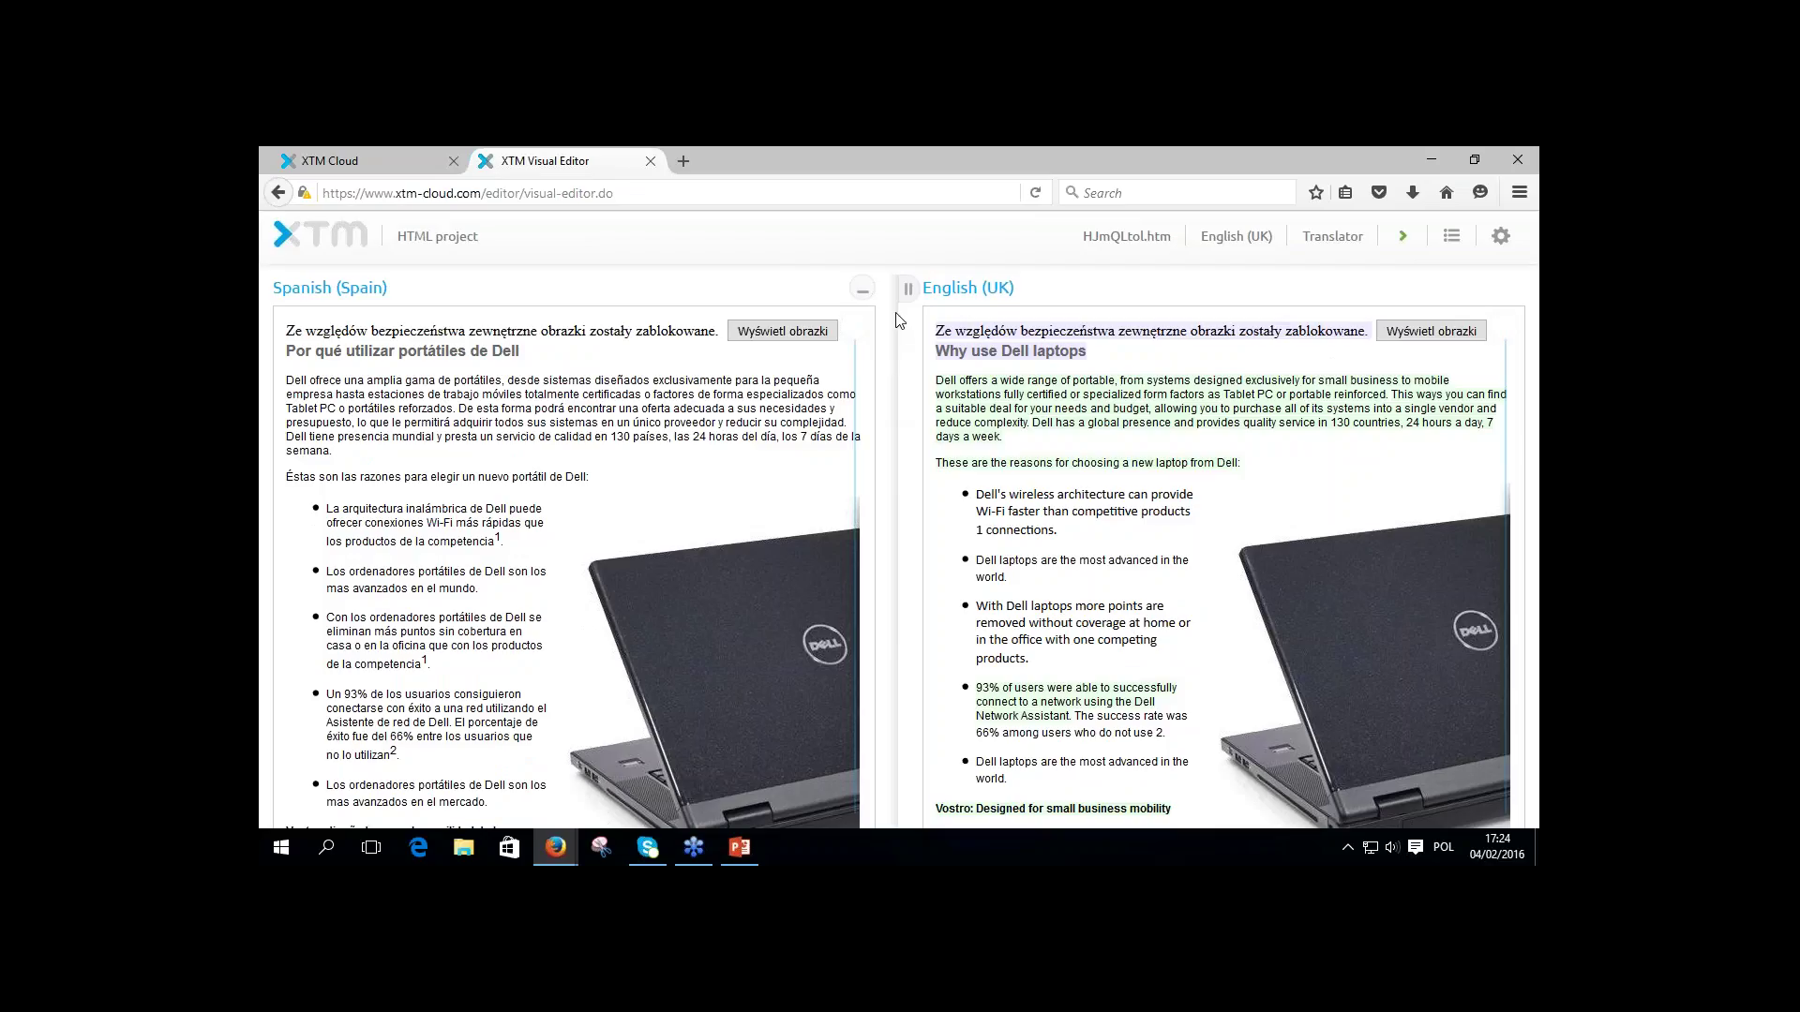
Narrow the Spanish source pane slightly, collapse it to see only the English target, and restore it.
drag(907, 293, 881, 328)
click(845, 294)
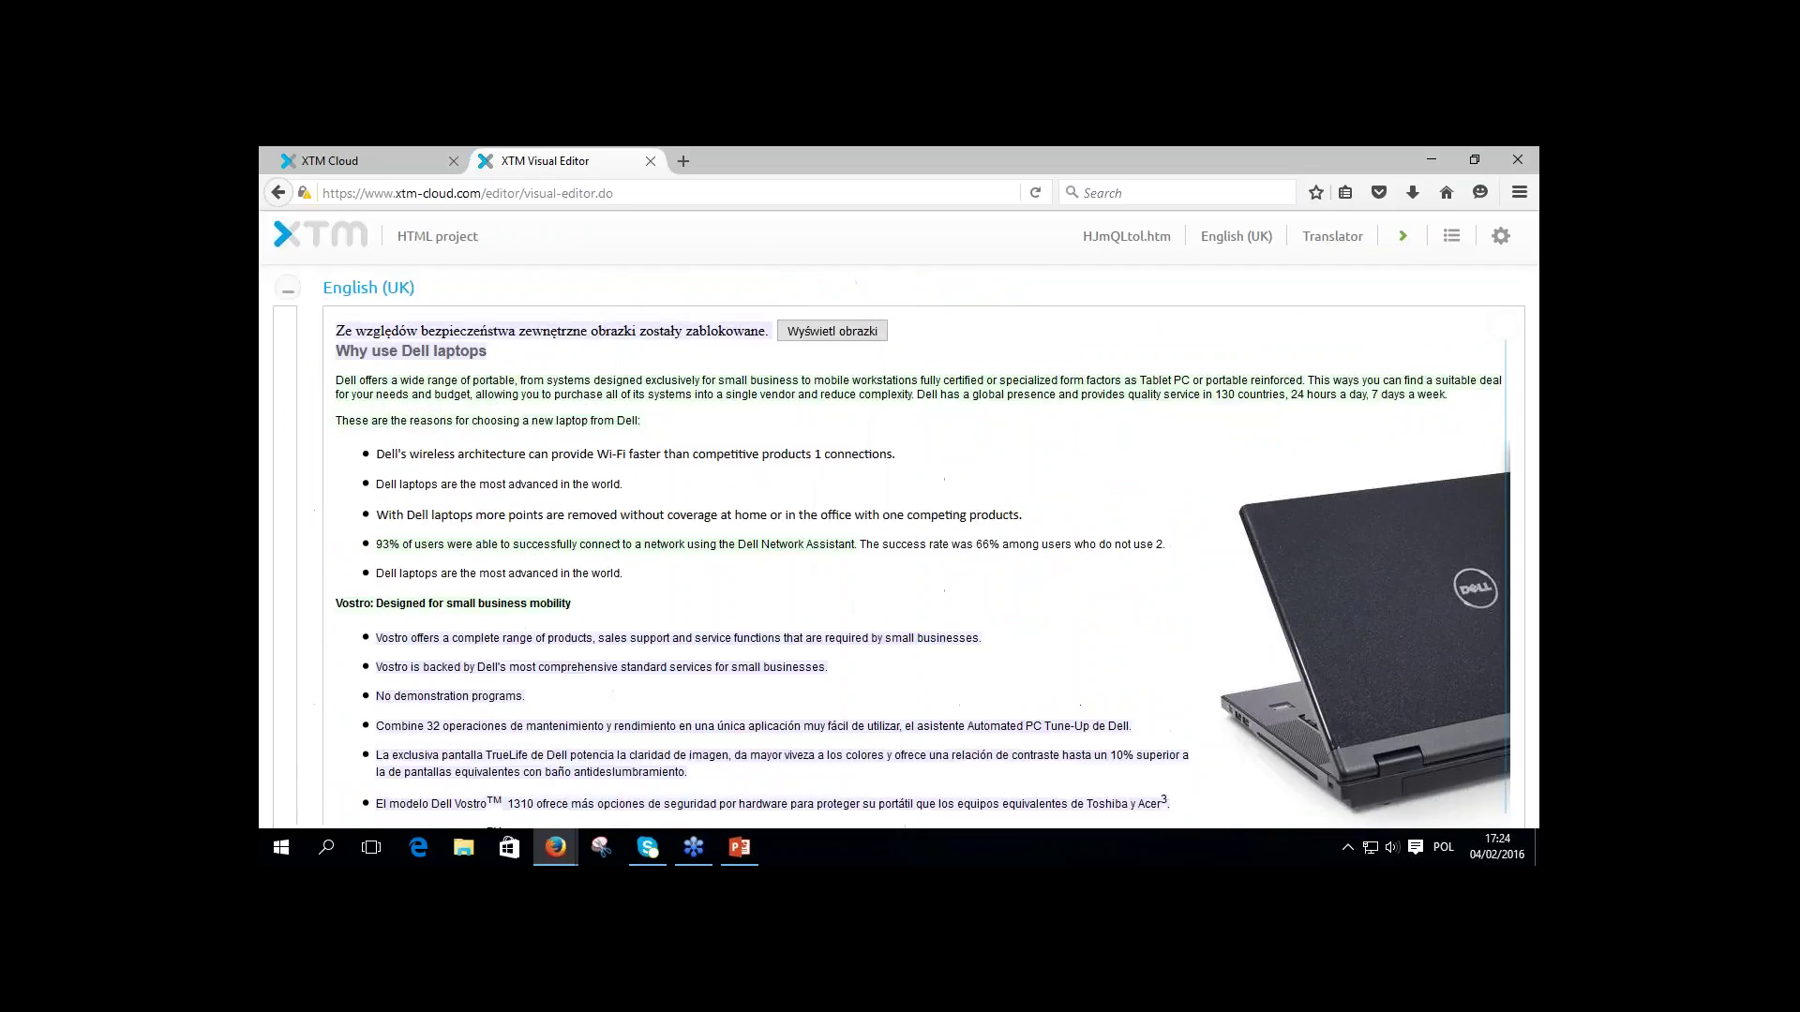
click(290, 291)
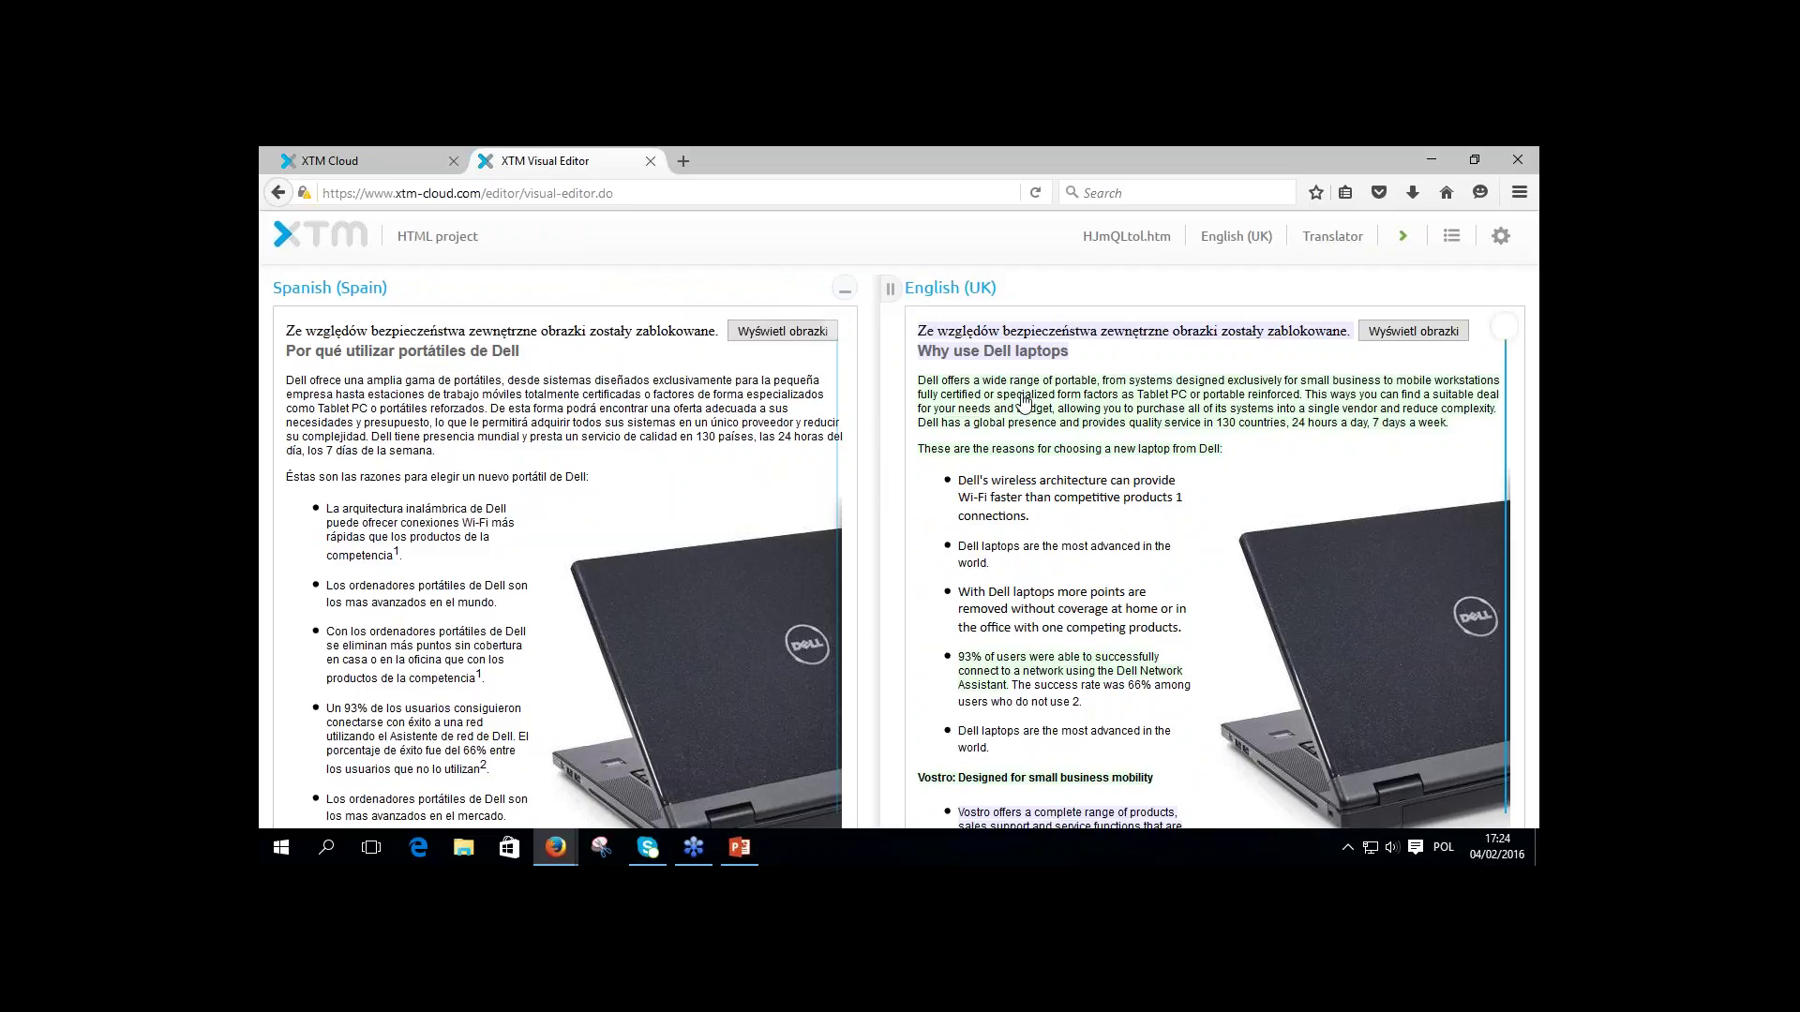
Examine segments 4 and 5 in the first English paragraph together with their ICE matches.
click(1192, 388)
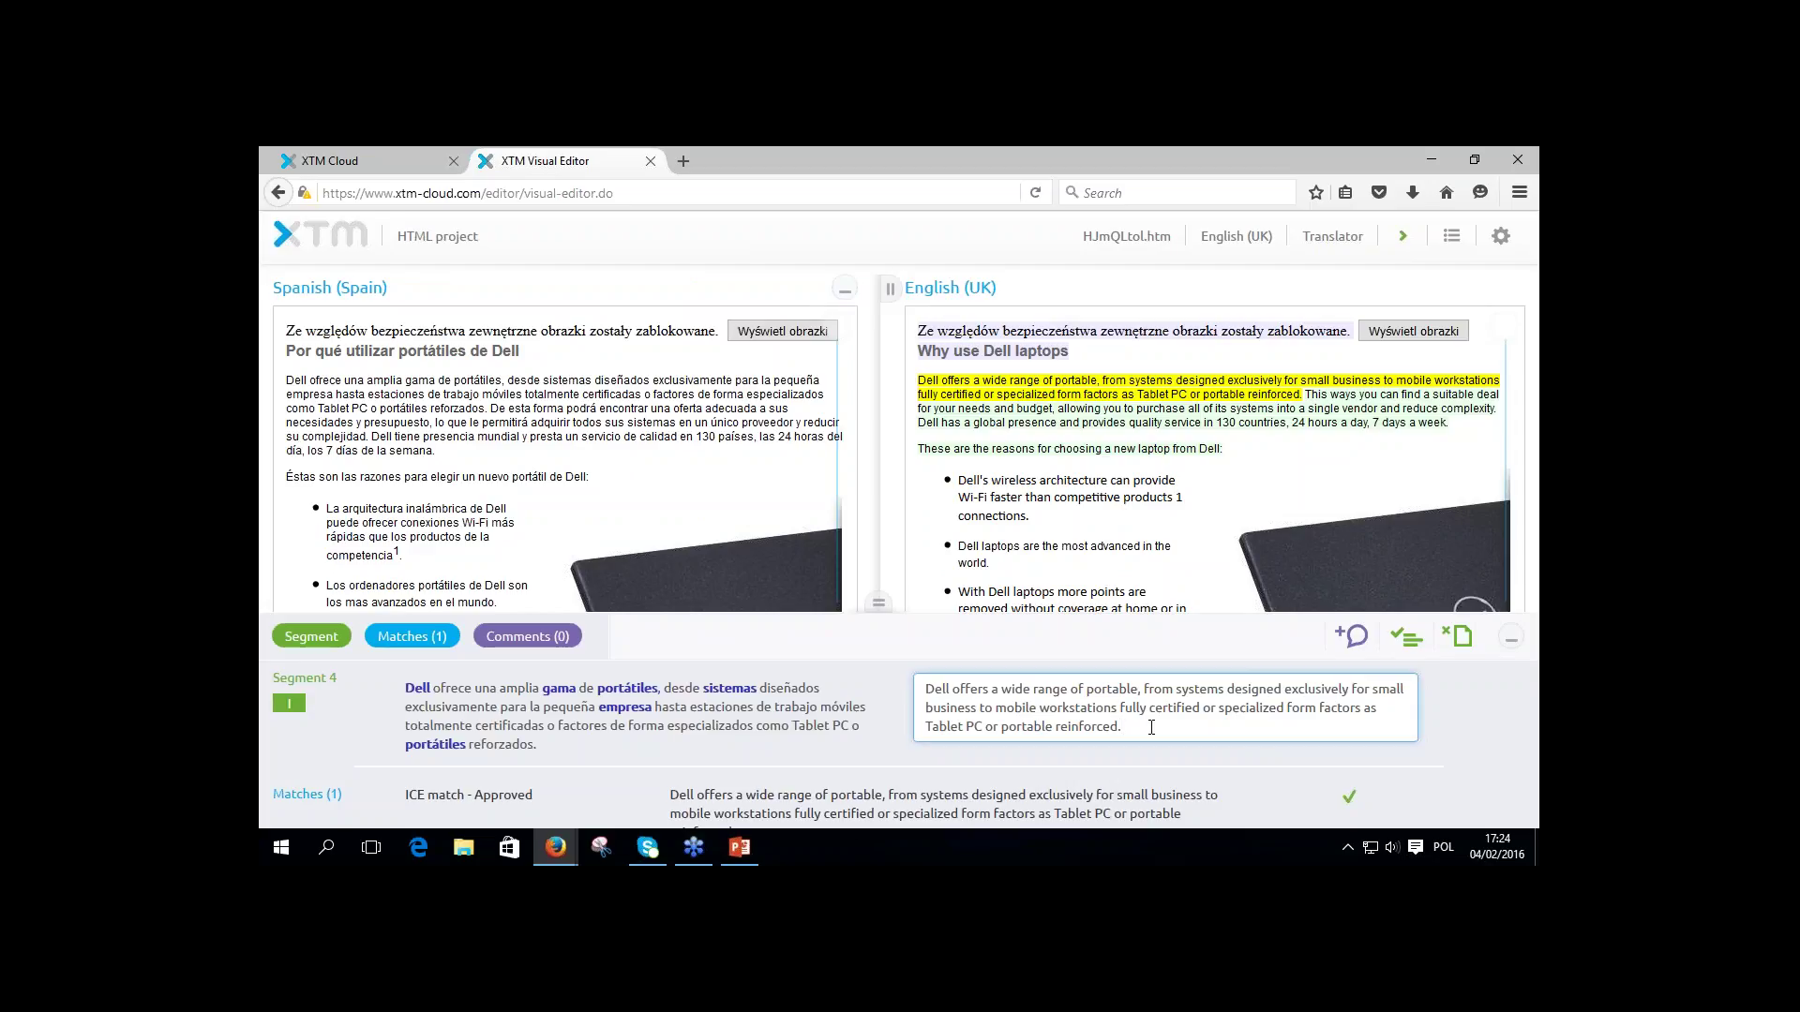
click(1335, 403)
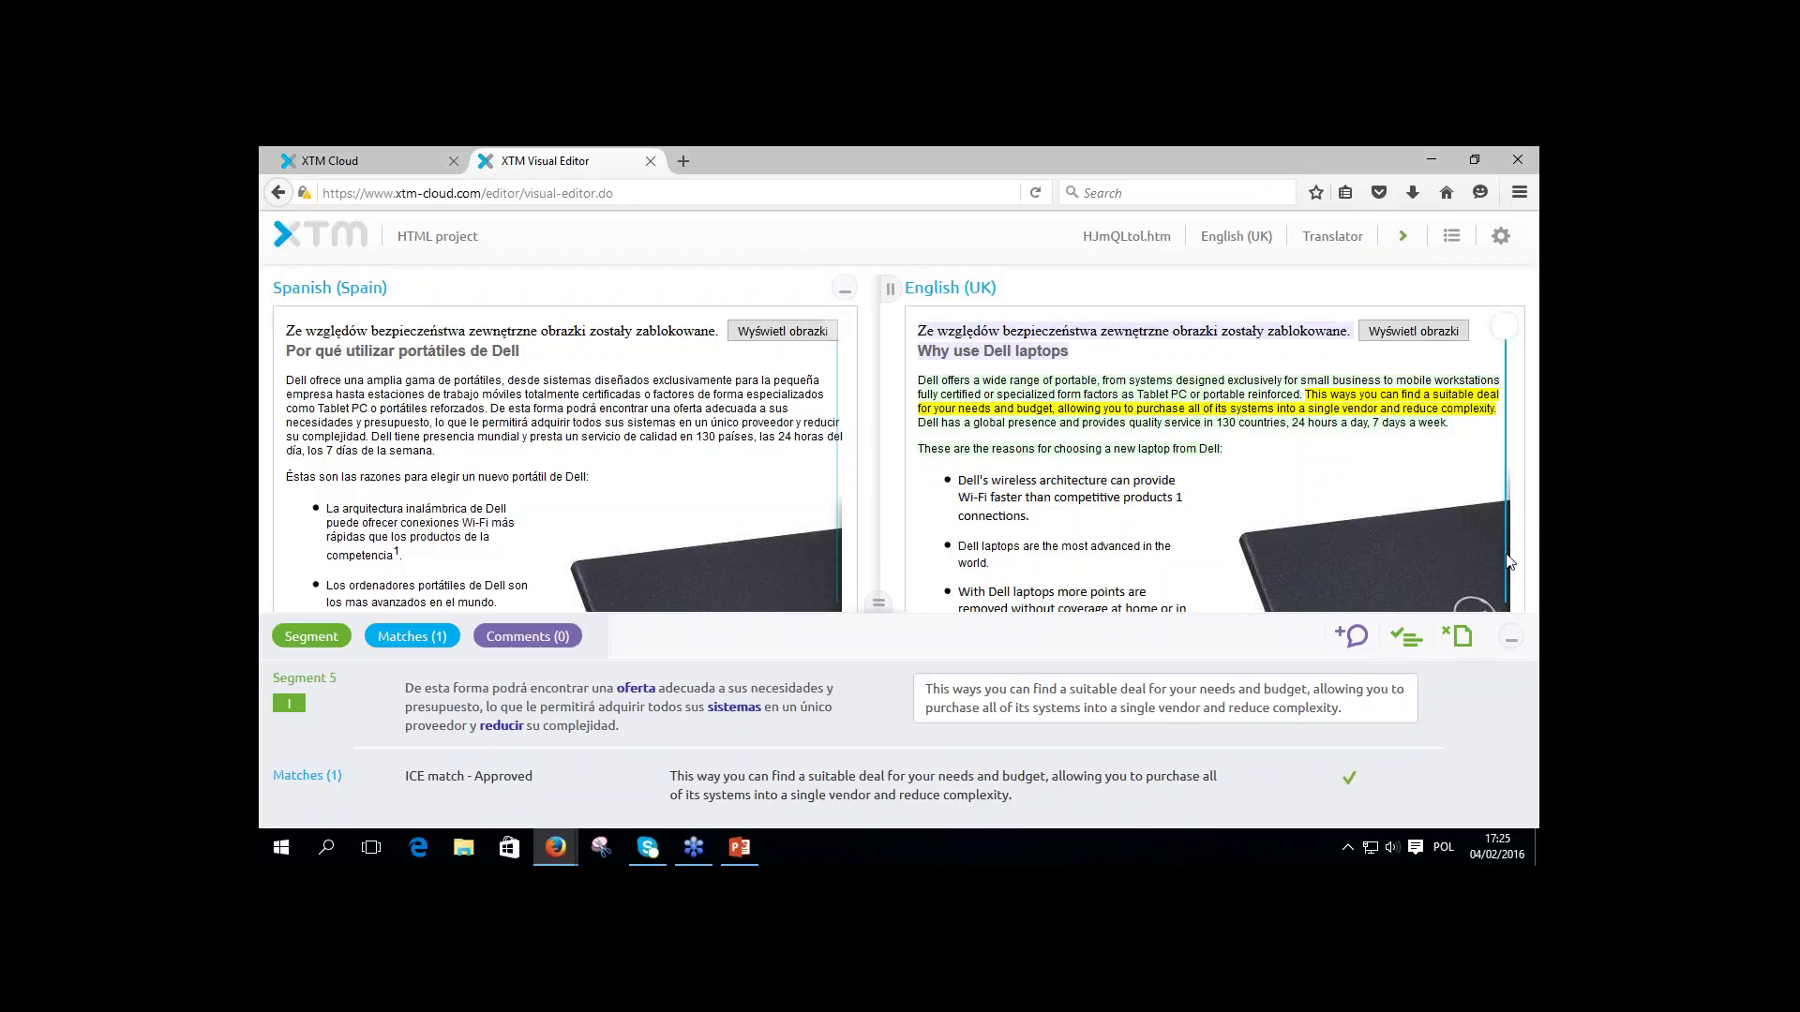
Change the status of segment 29, "Están diseñadas para dar un enorme salto", to Translated / M - Matched.
scroll(1520, 577, down, 5)
scroll(1521, 576, down, 5)
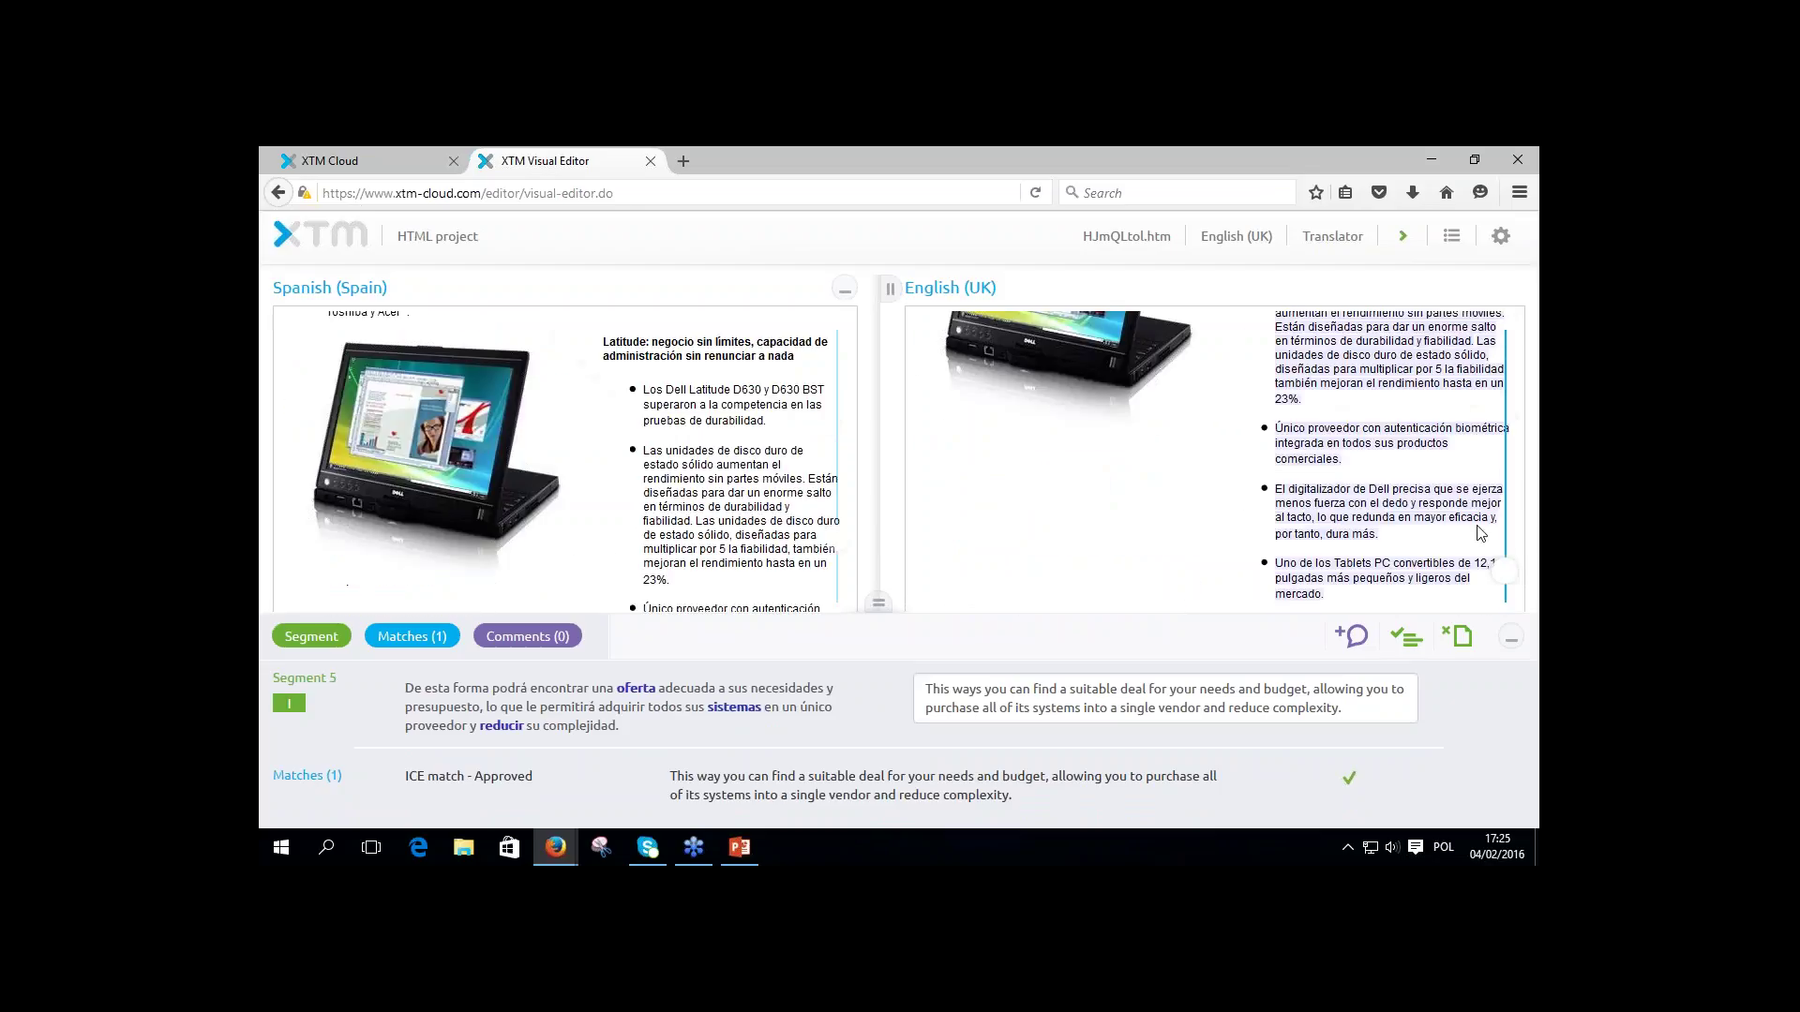
click(1370, 344)
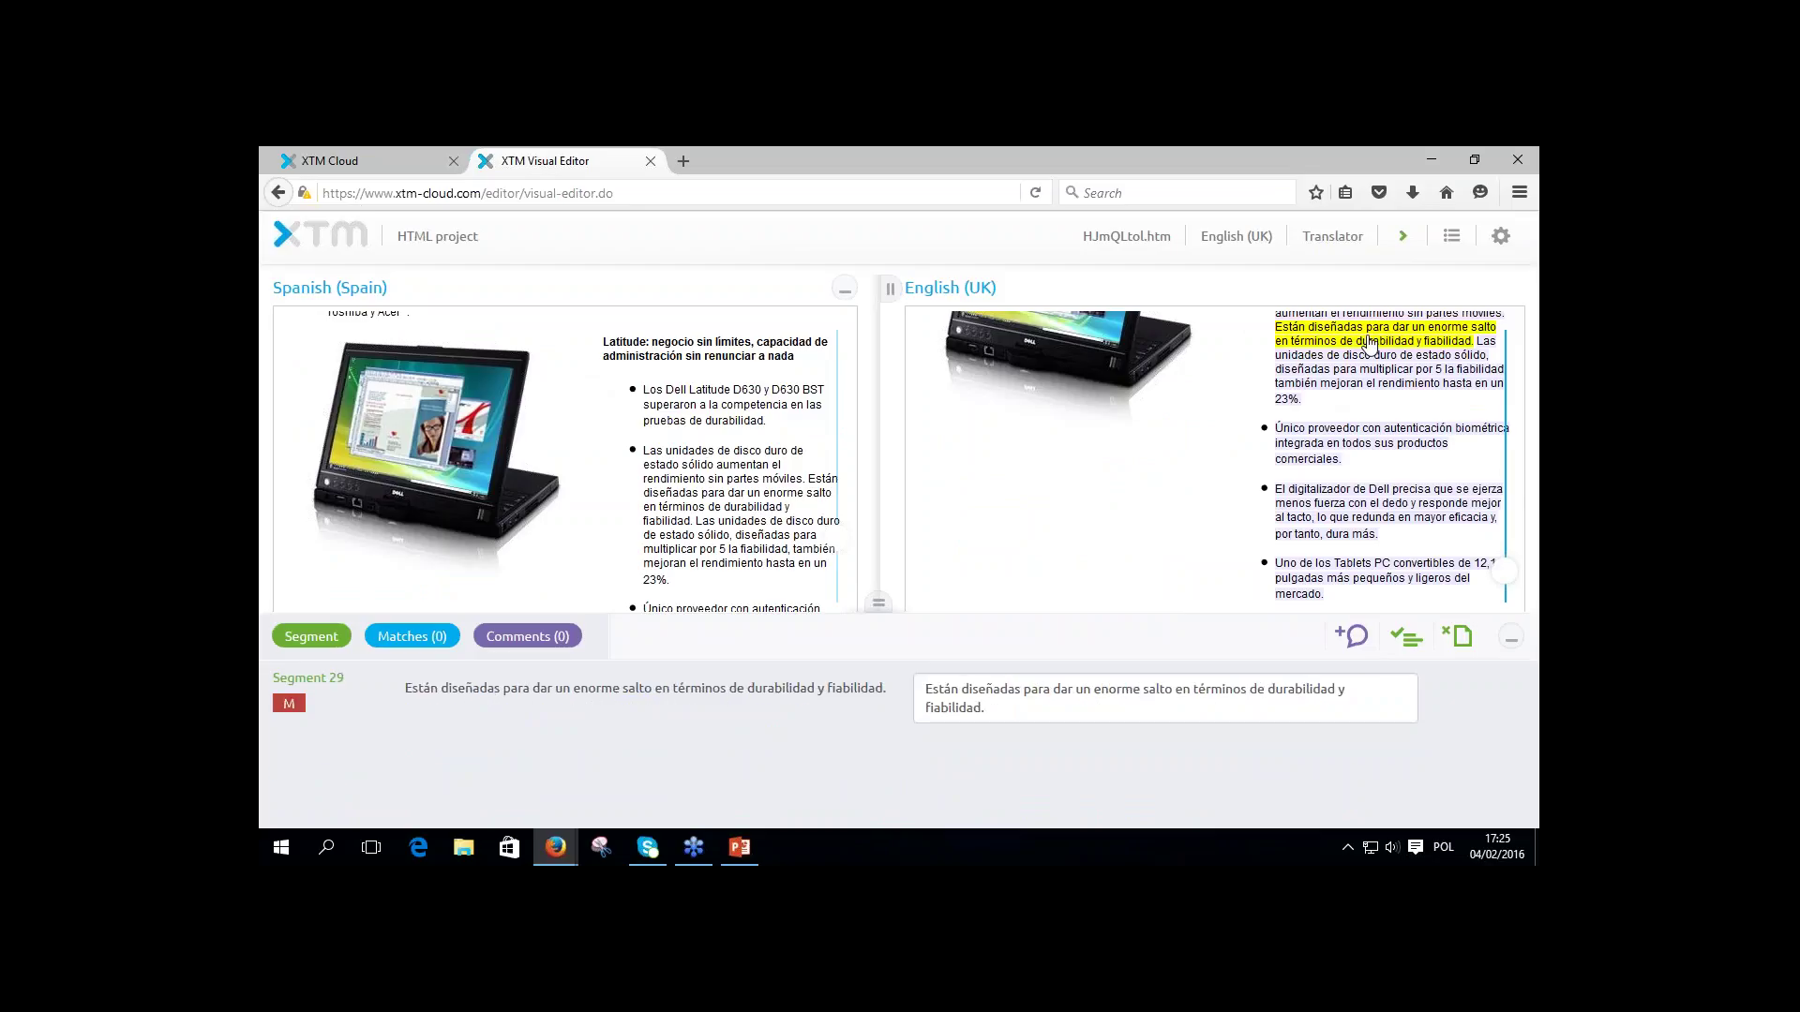
click(995, 710)
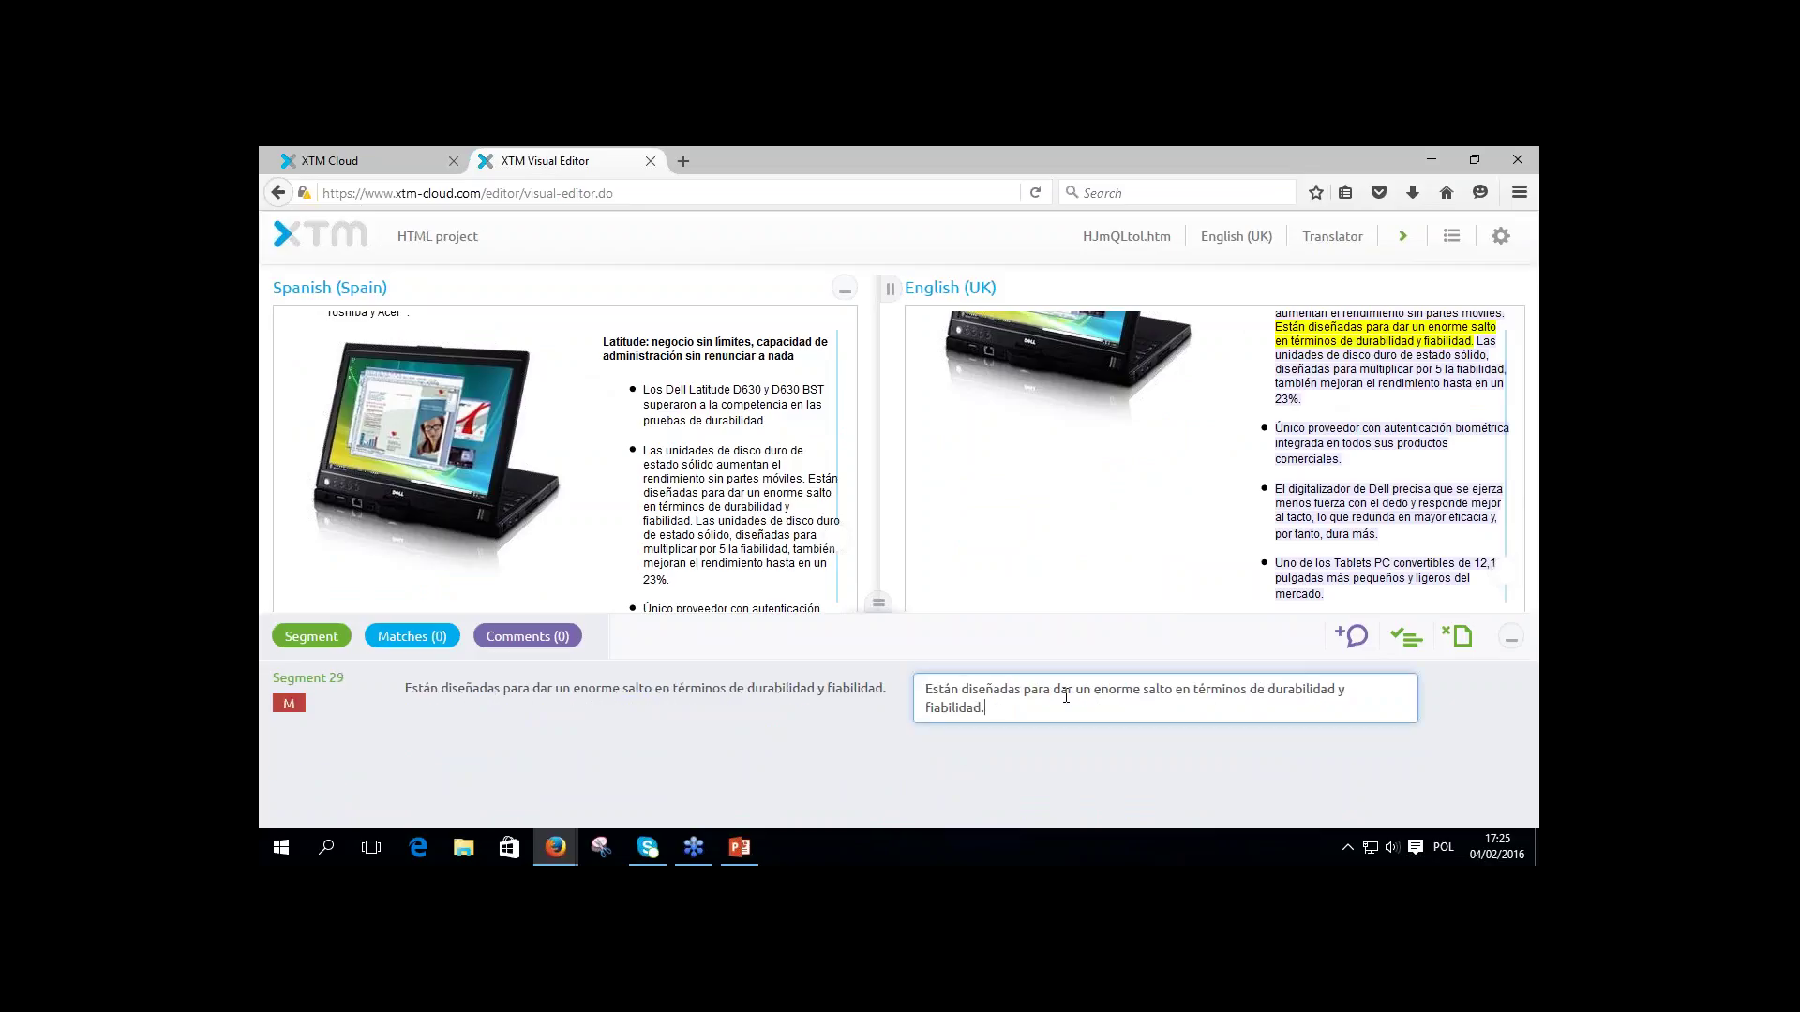
click(292, 711)
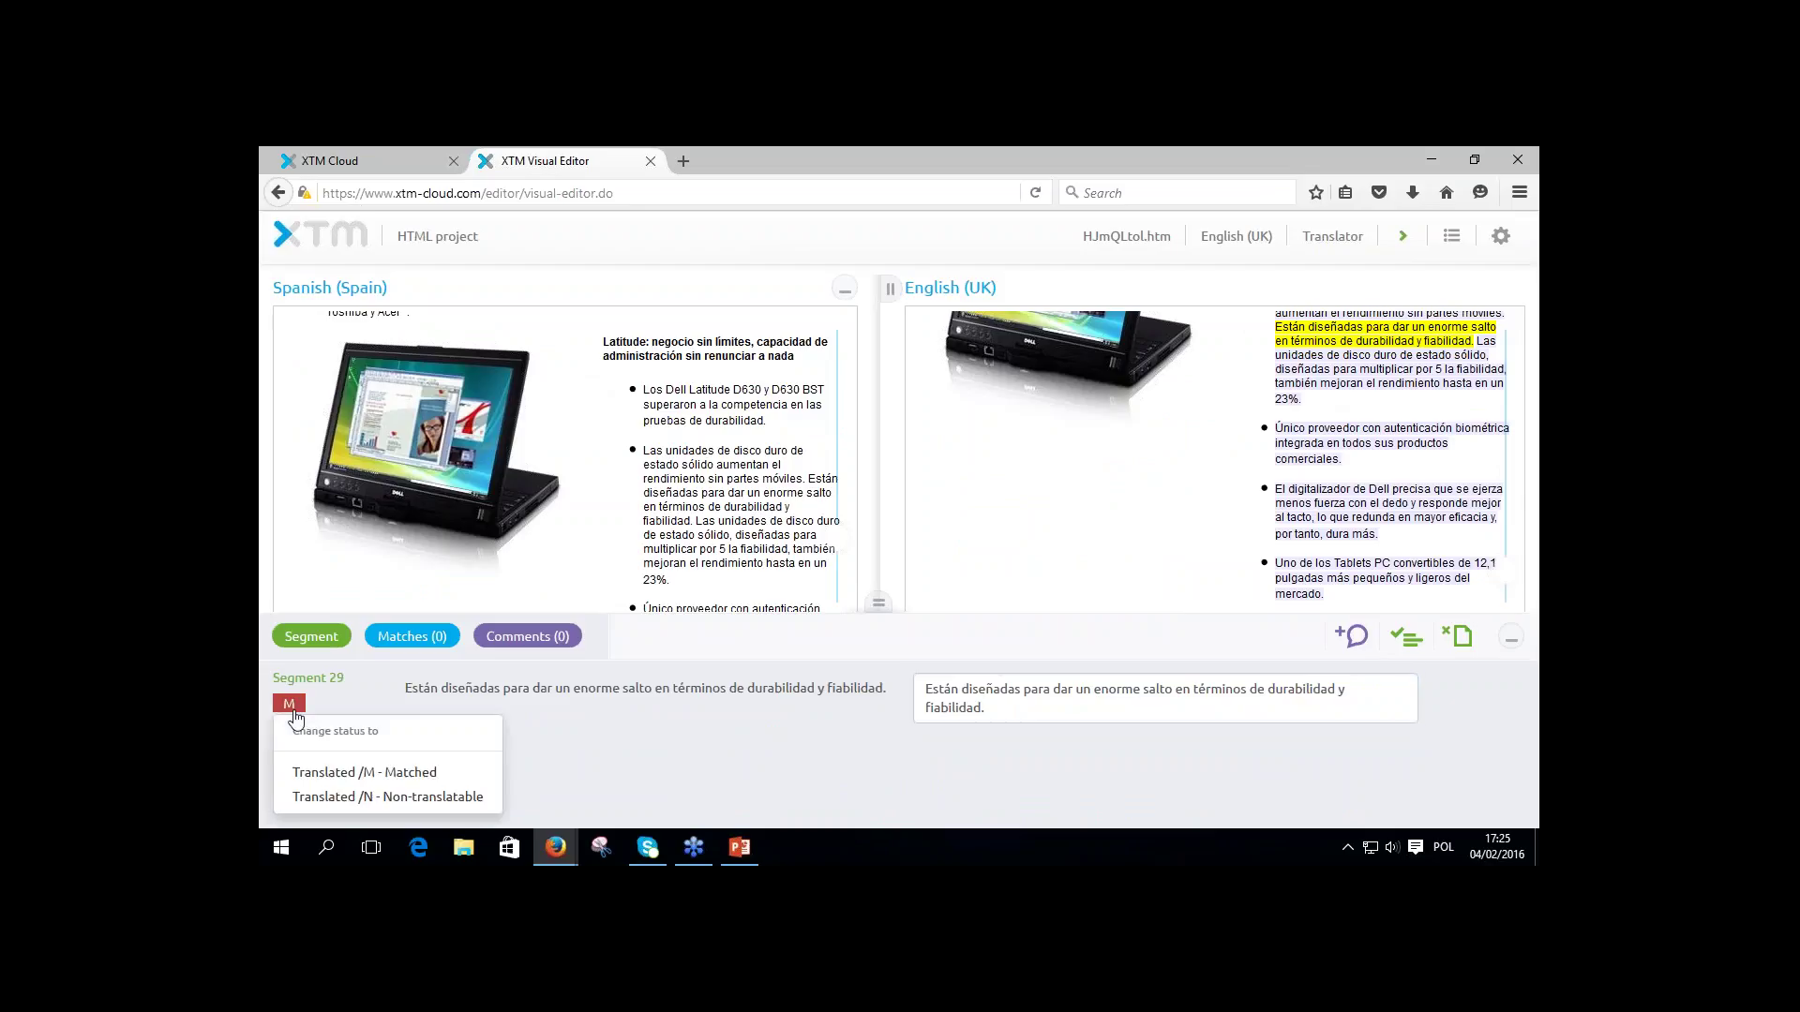
click(347, 775)
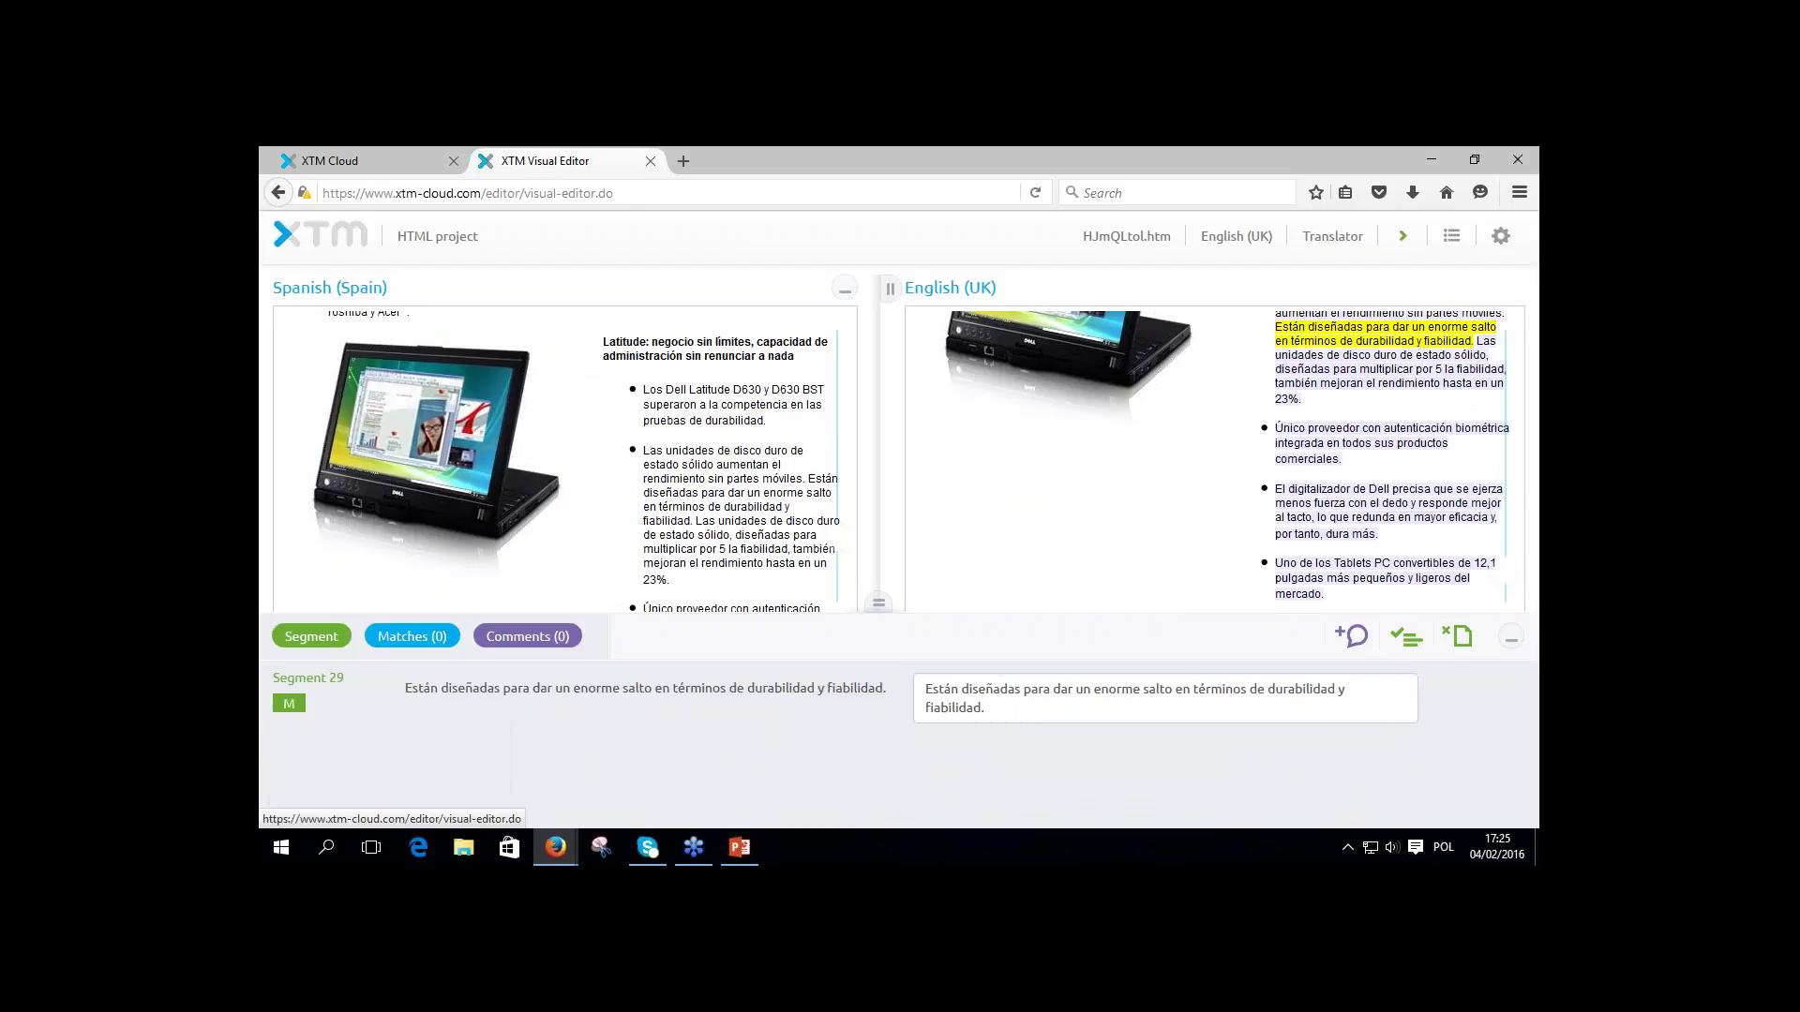
click(994, 707)
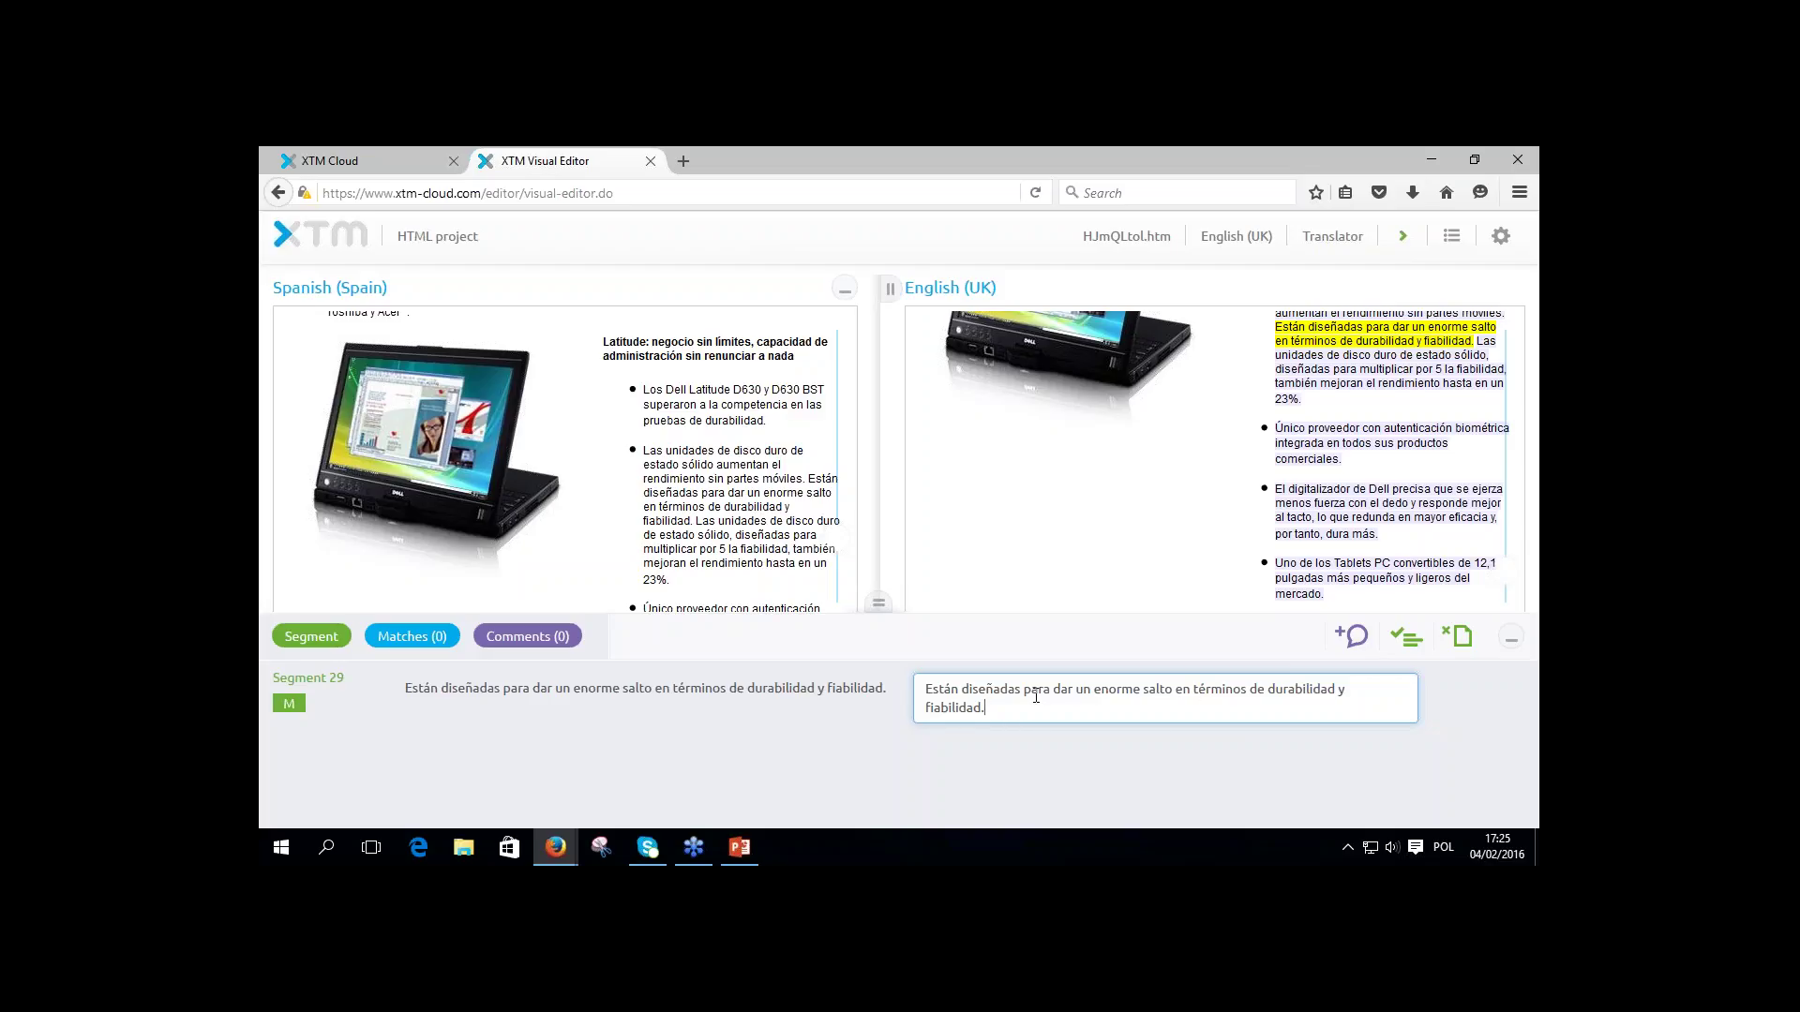
Open segment 16, "Vostro is backed by Dell's most comprehensive standard services", with its target ready for editing.
drag(1510, 559, 1516, 480)
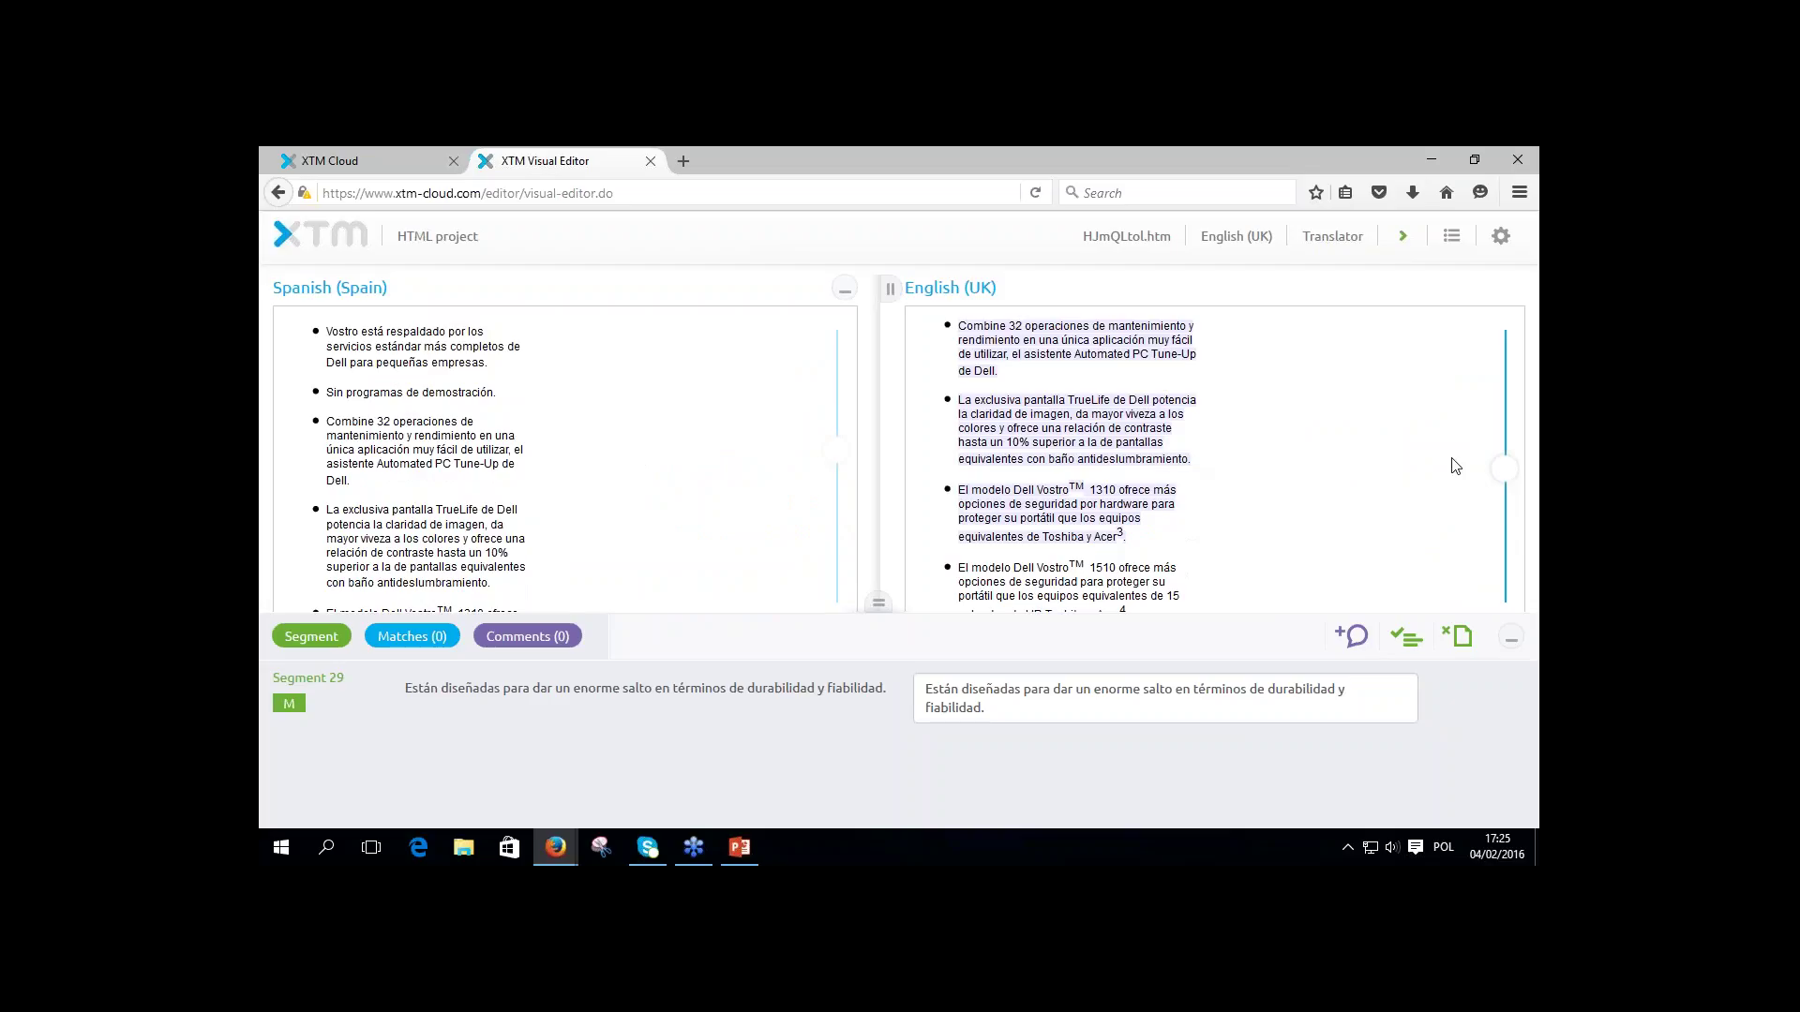
drag(1506, 474, 1498, 403)
click(1027, 544)
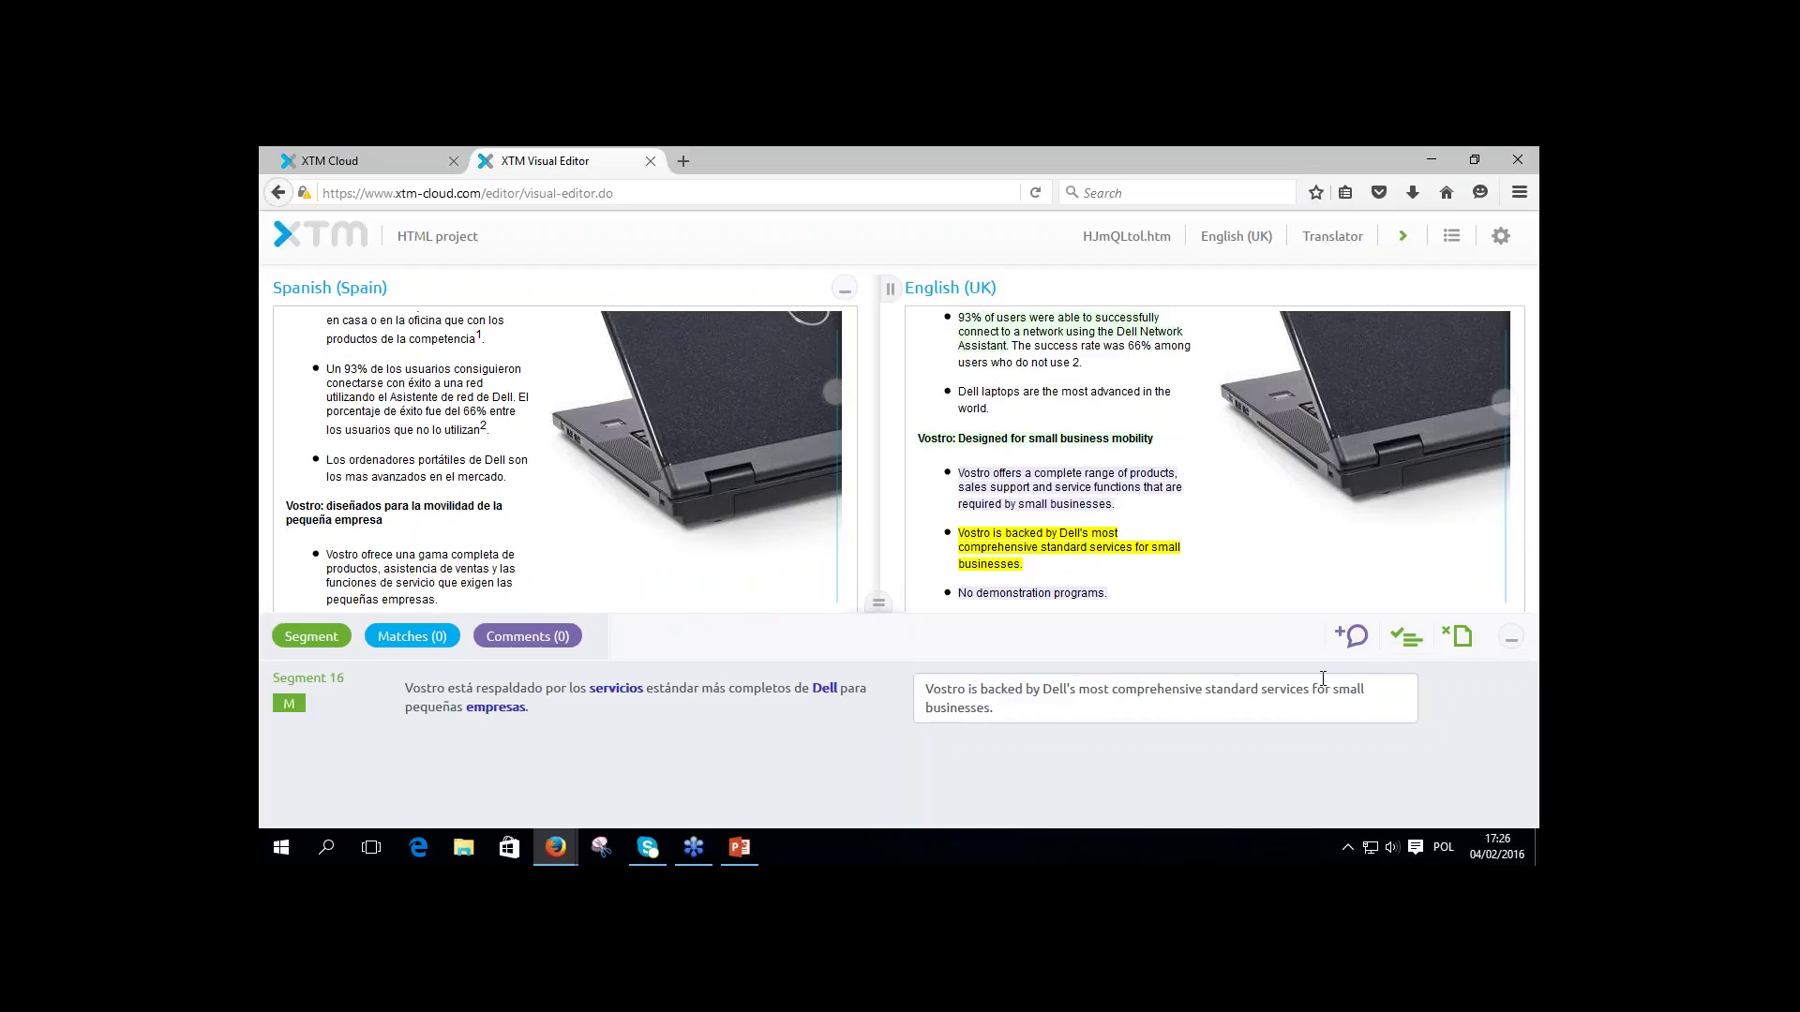
click(1050, 702)
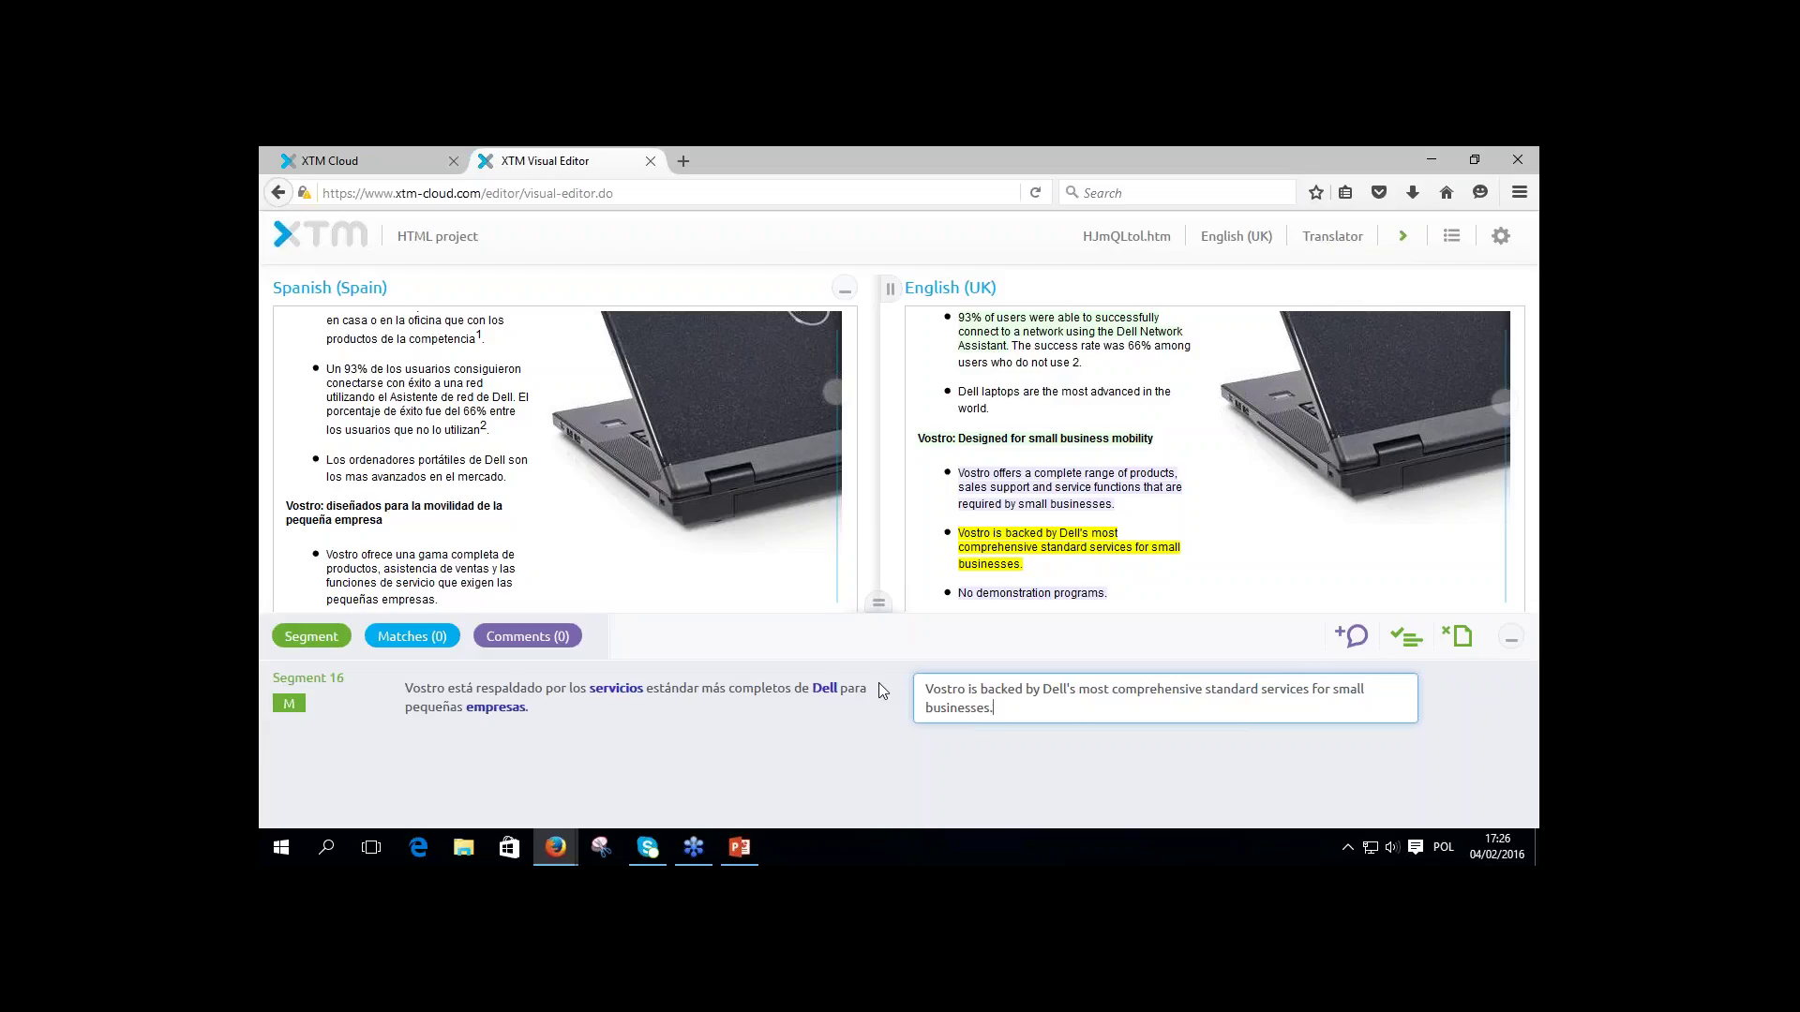
Review the Visual Editor's general options, font settings and keyboard shortcuts without saving any changes.
click(1501, 239)
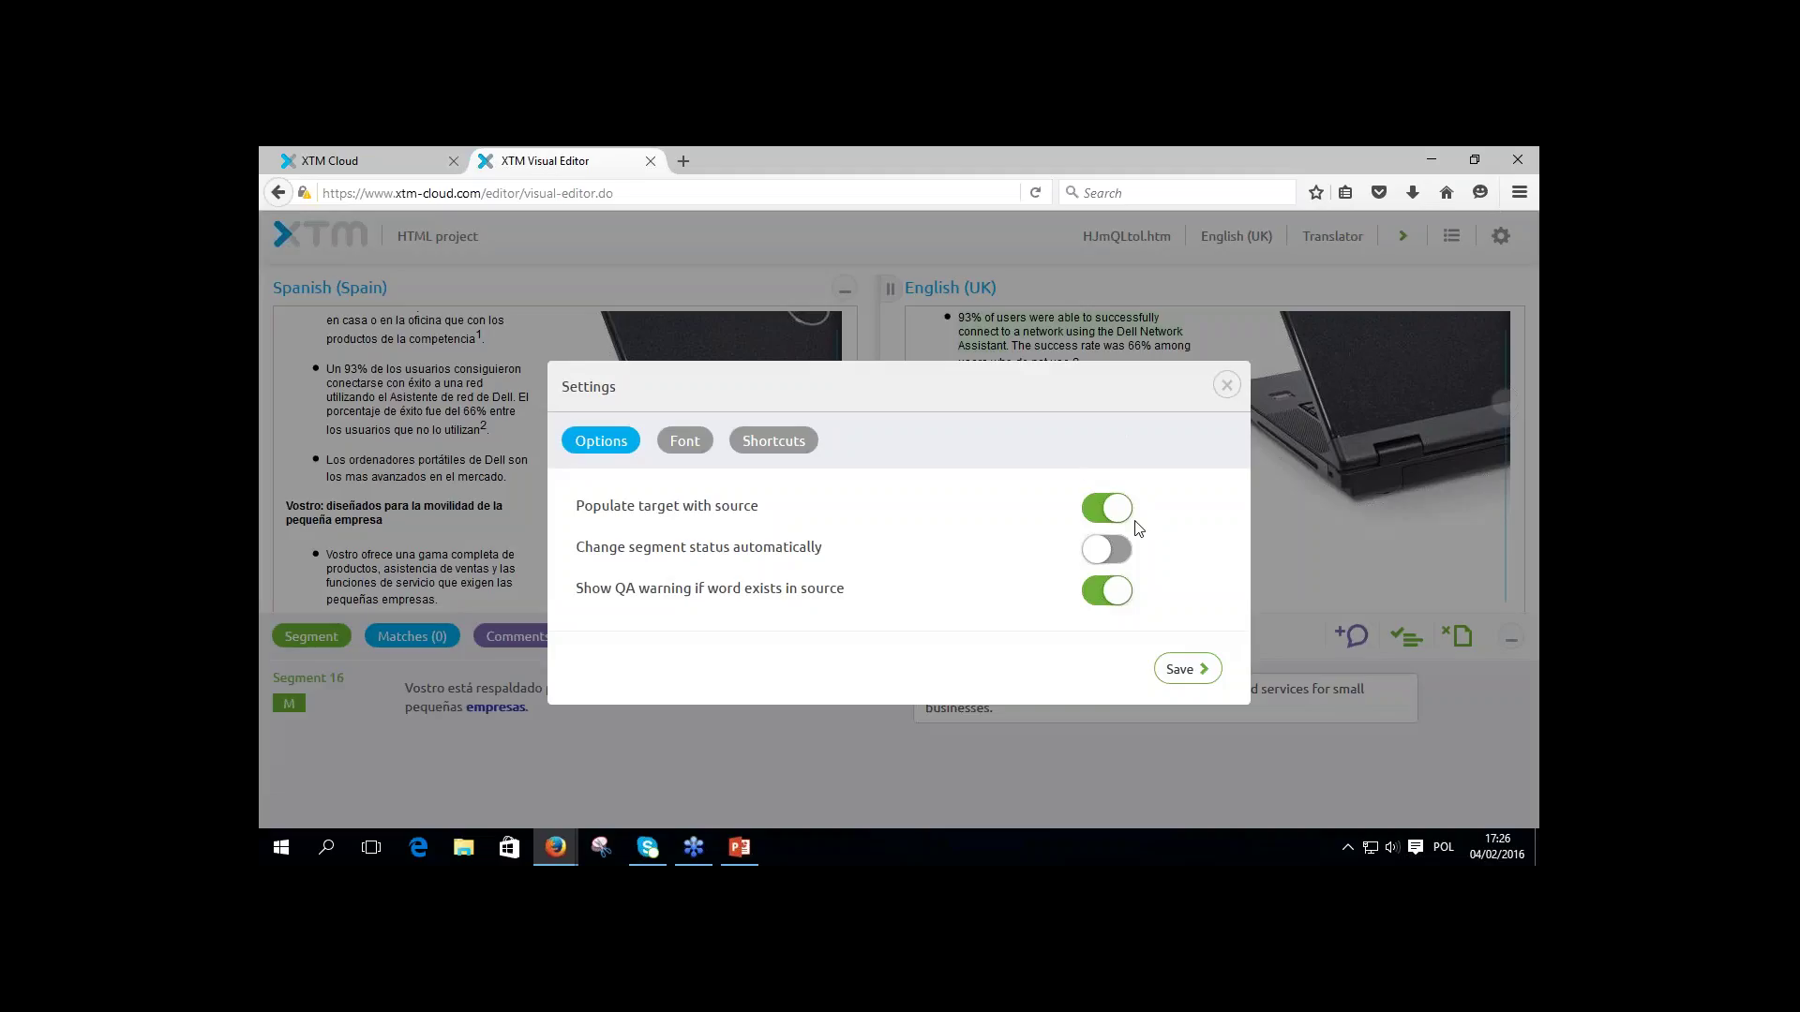
click(692, 445)
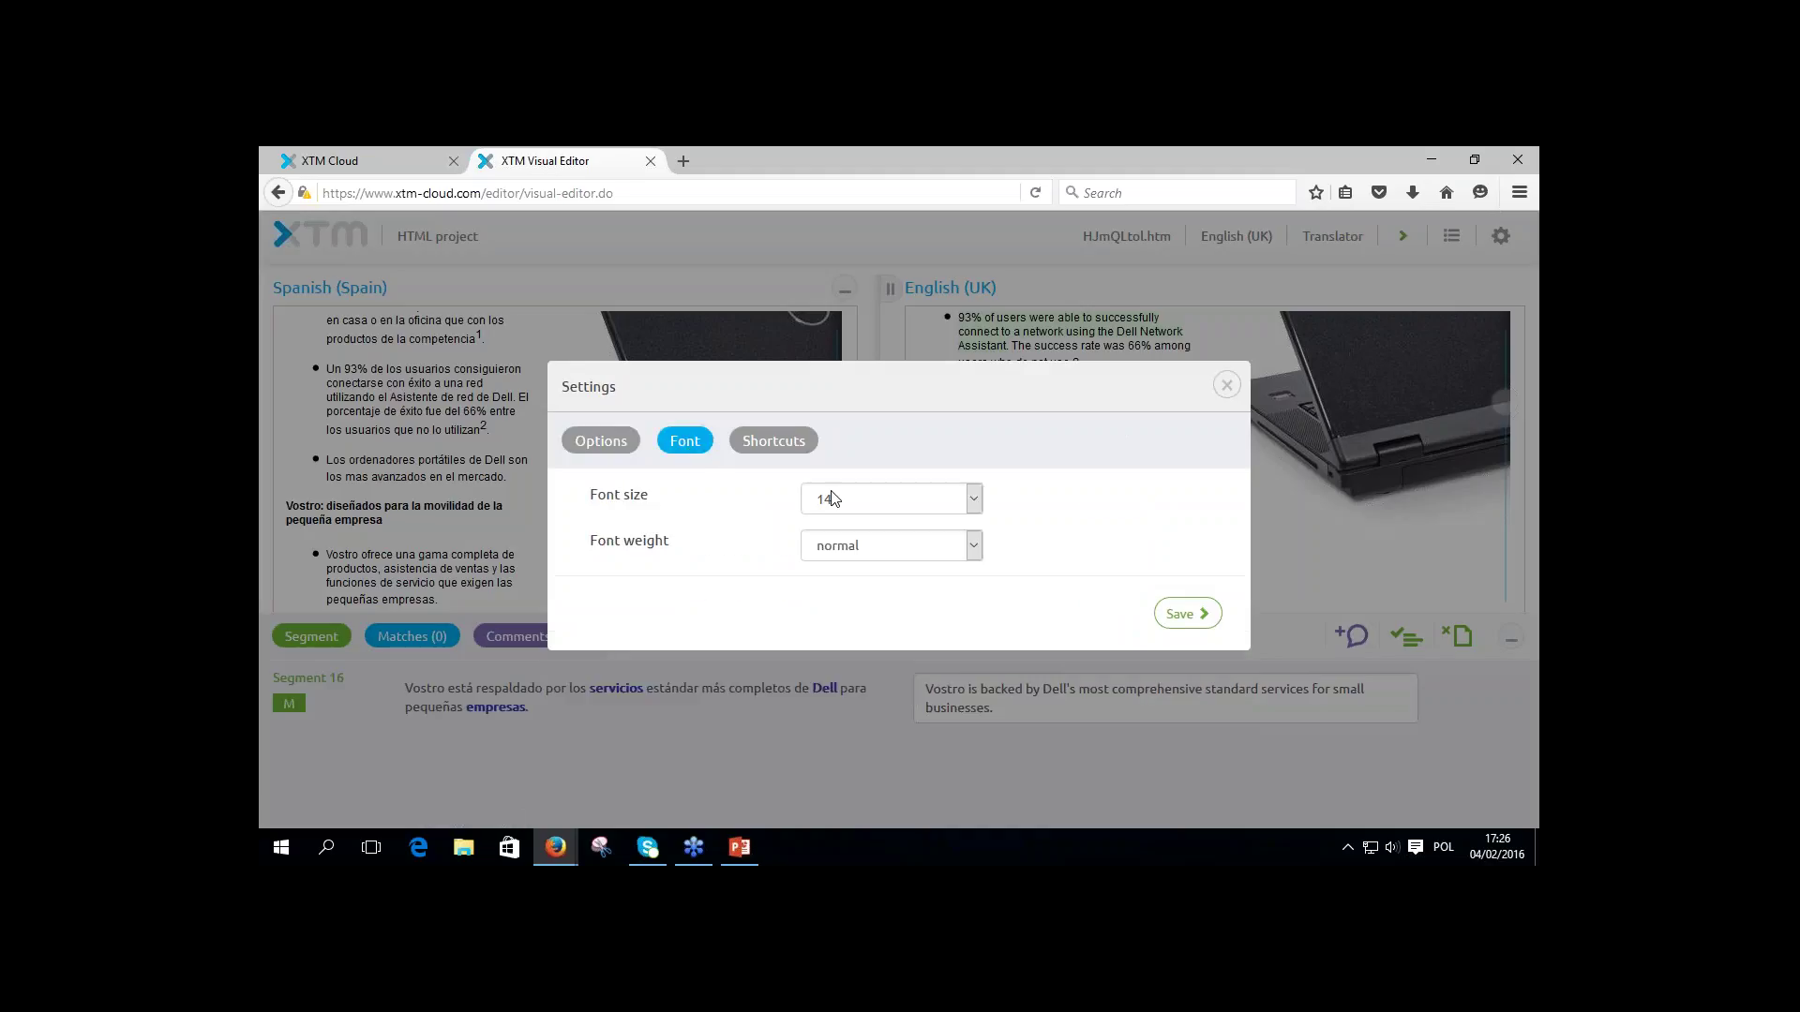
click(888, 548)
click(771, 445)
click(771, 444)
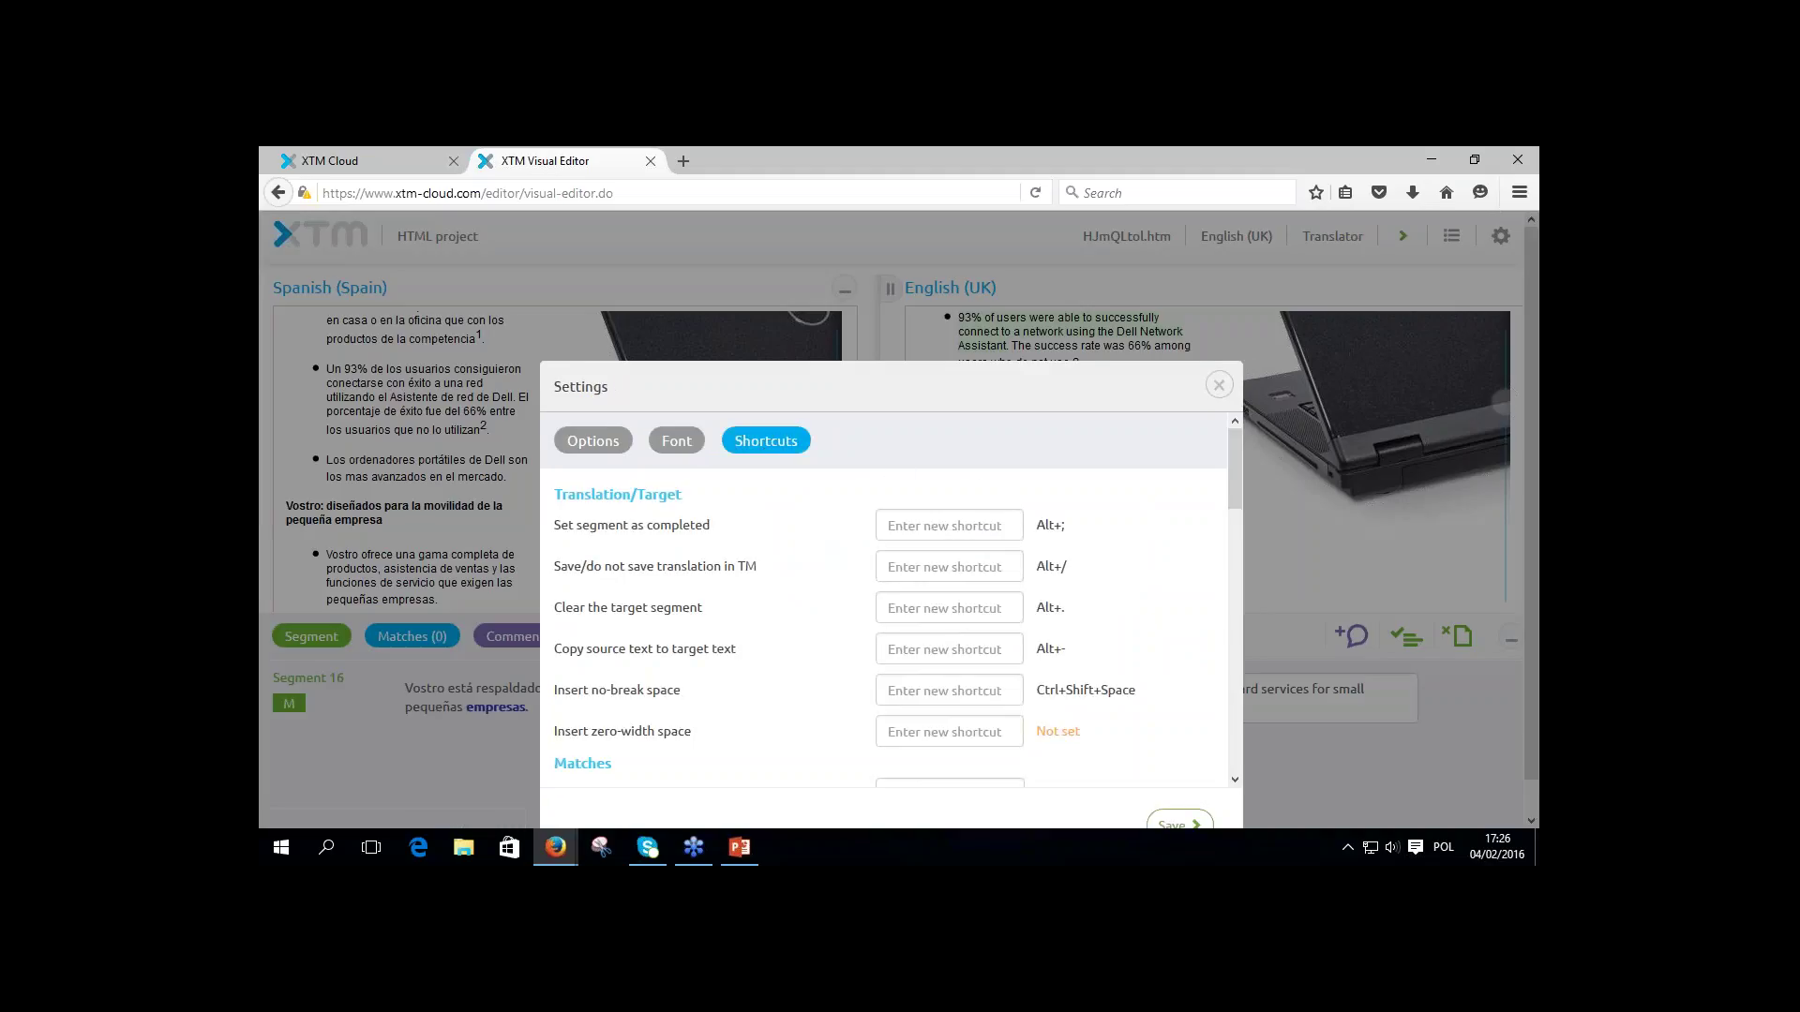
click(1219, 388)
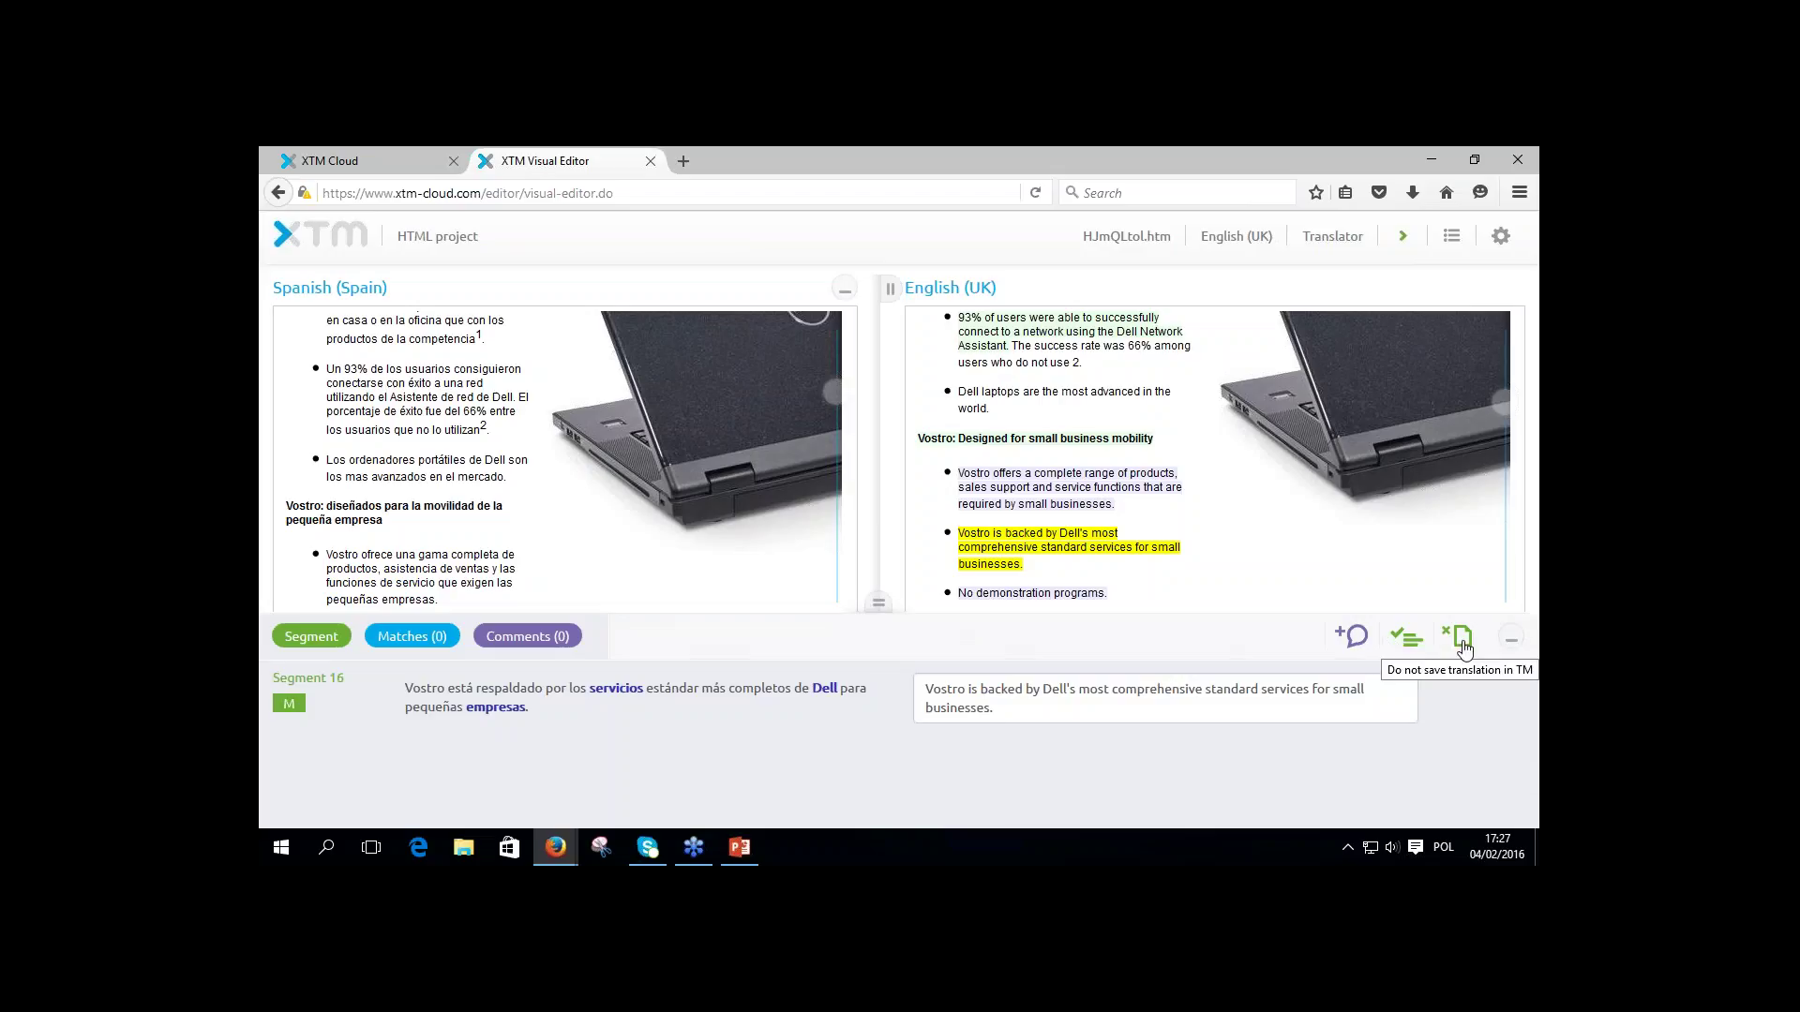
Exclude segment 16's translation from being saved in the TM, and reverse that exclusion.
click(1462, 641)
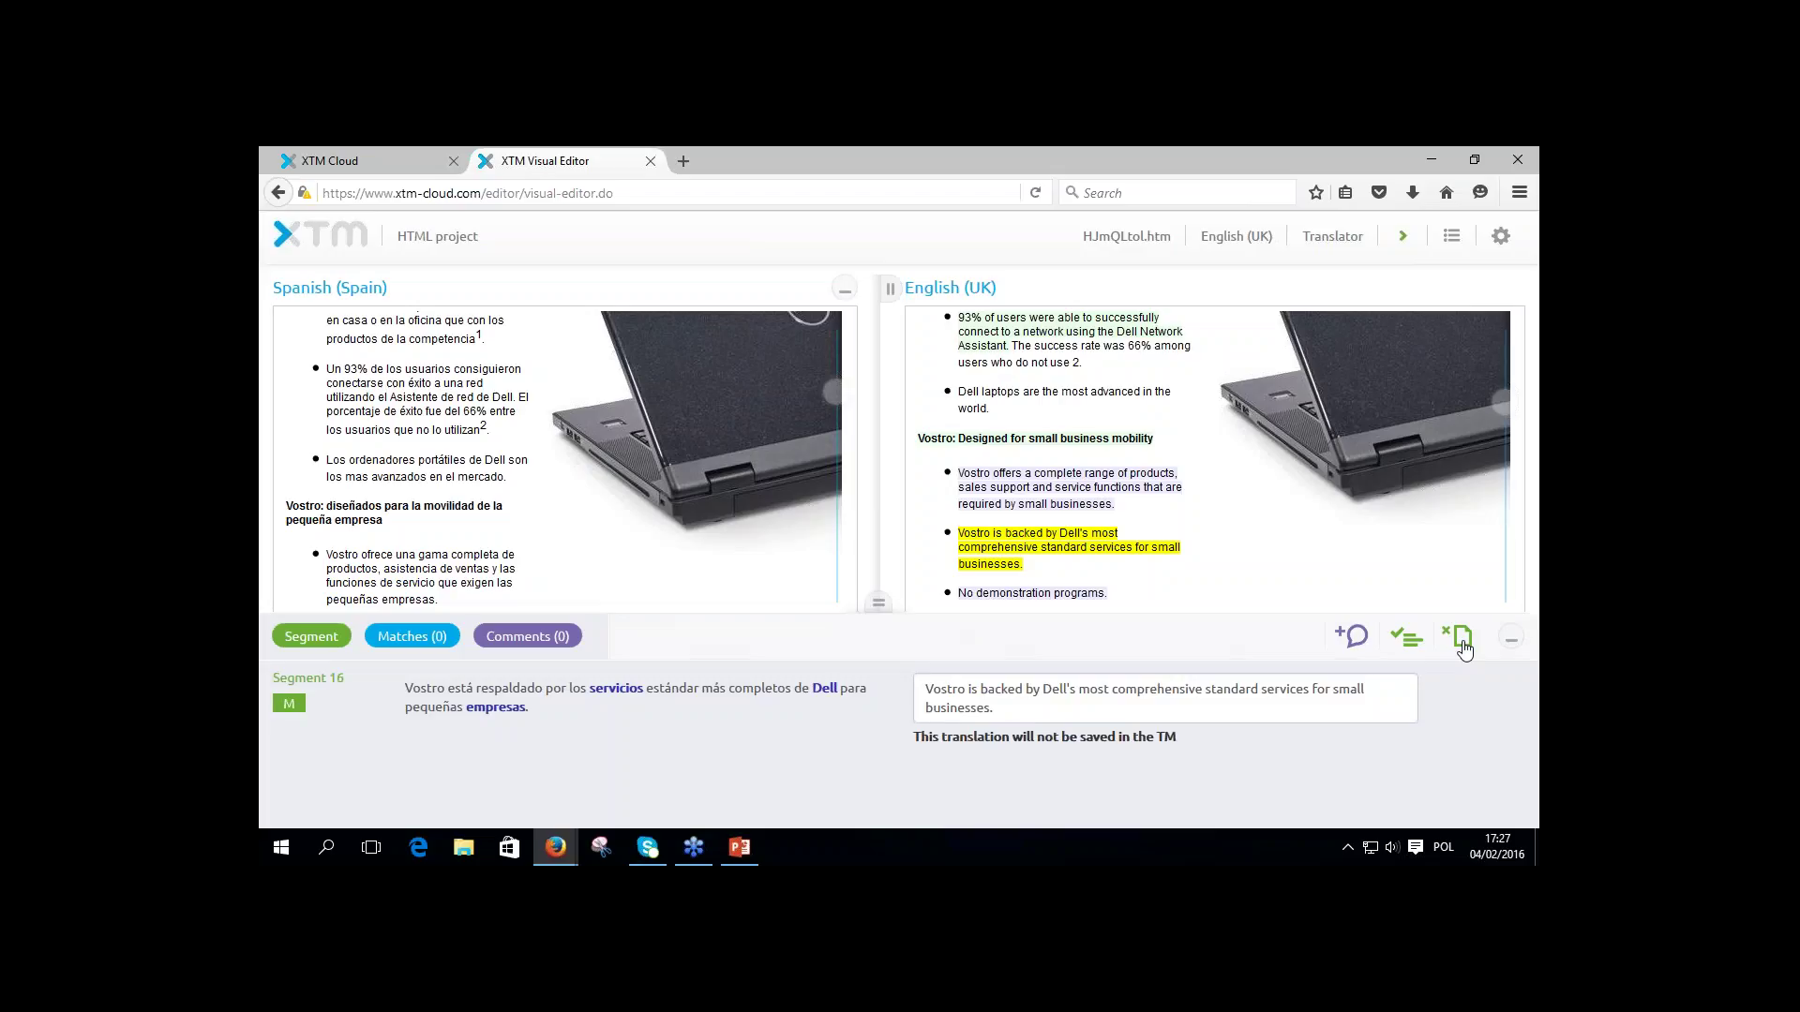
click(1465, 648)
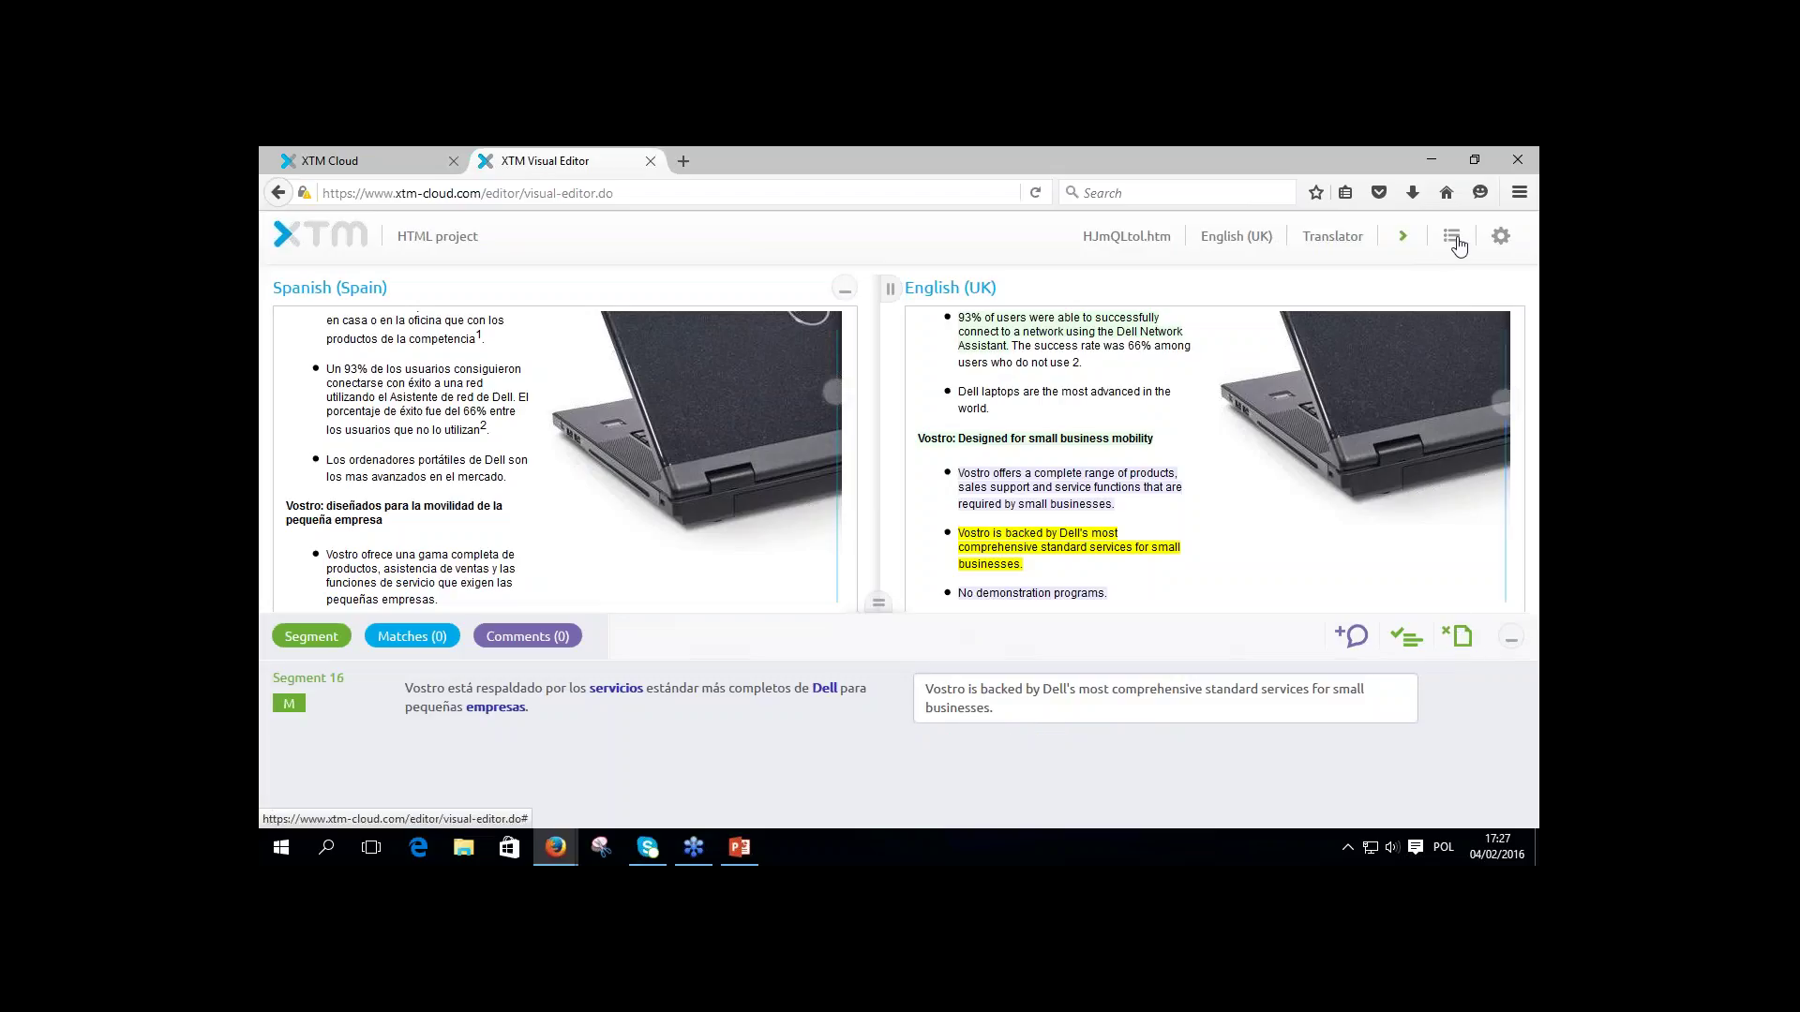
Turn off the view decoration to see the English text without status colours, and turn it on again.
click(1459, 245)
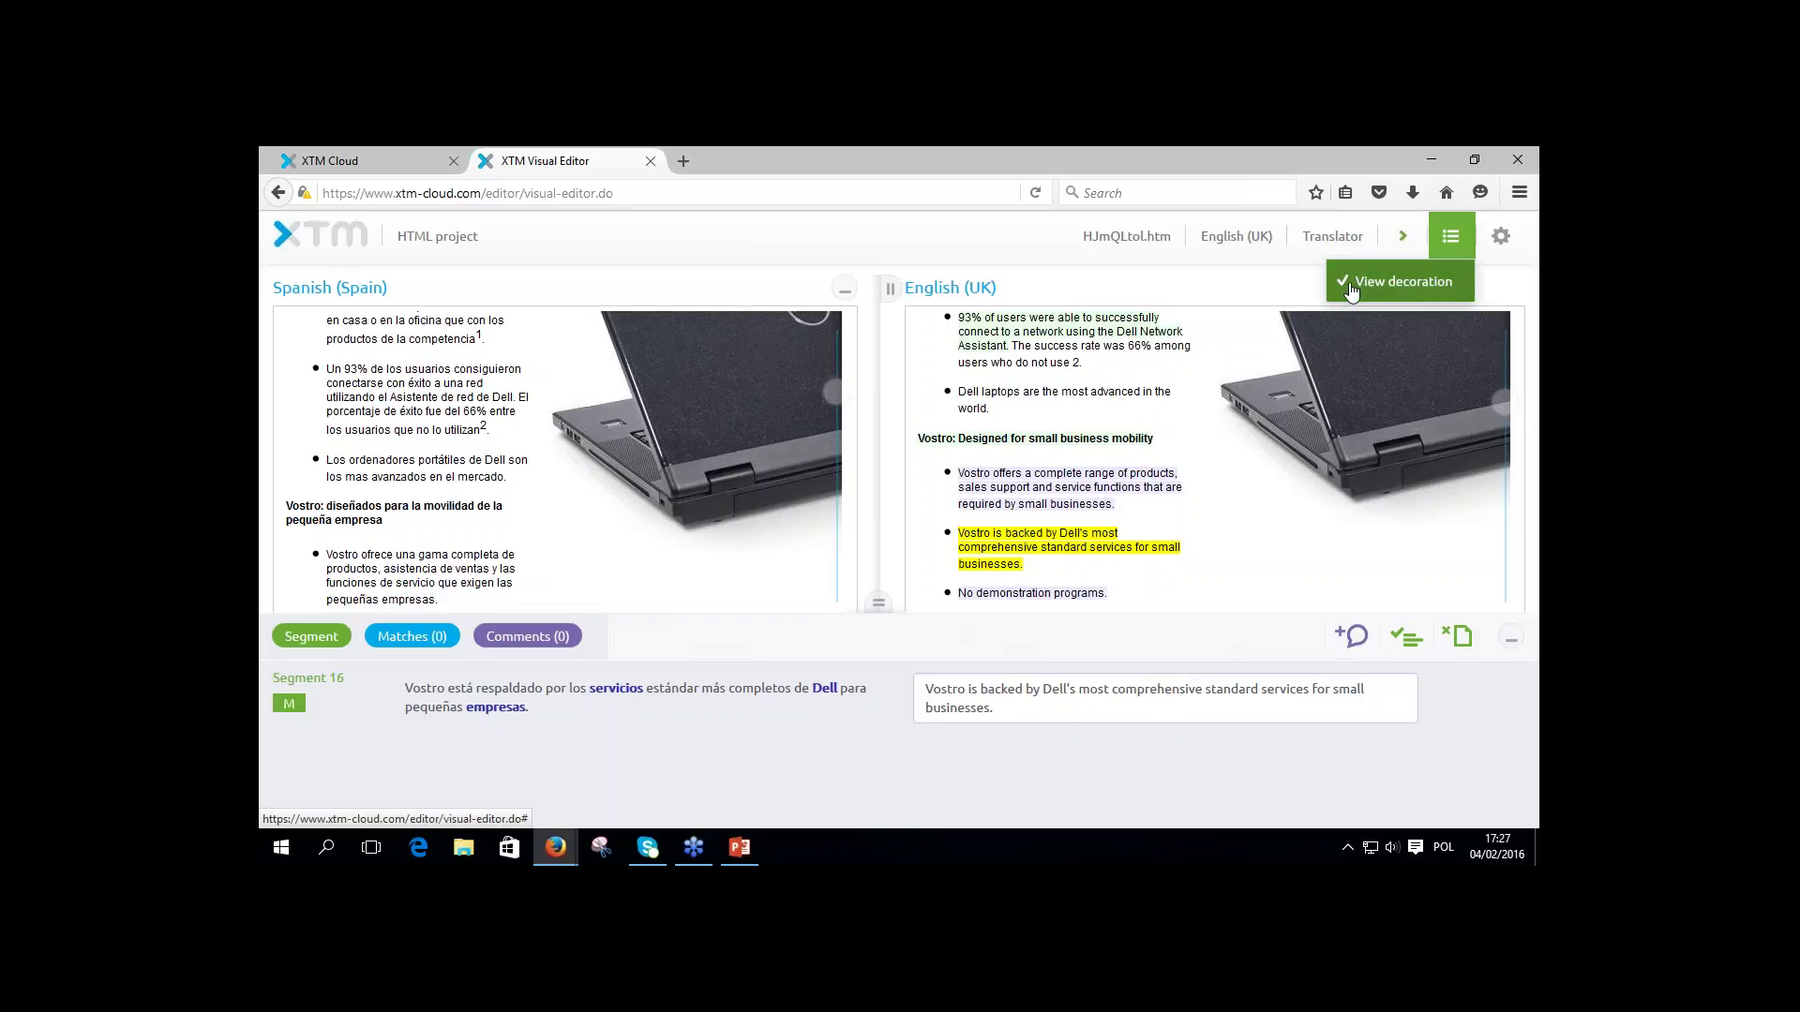
click(1344, 287)
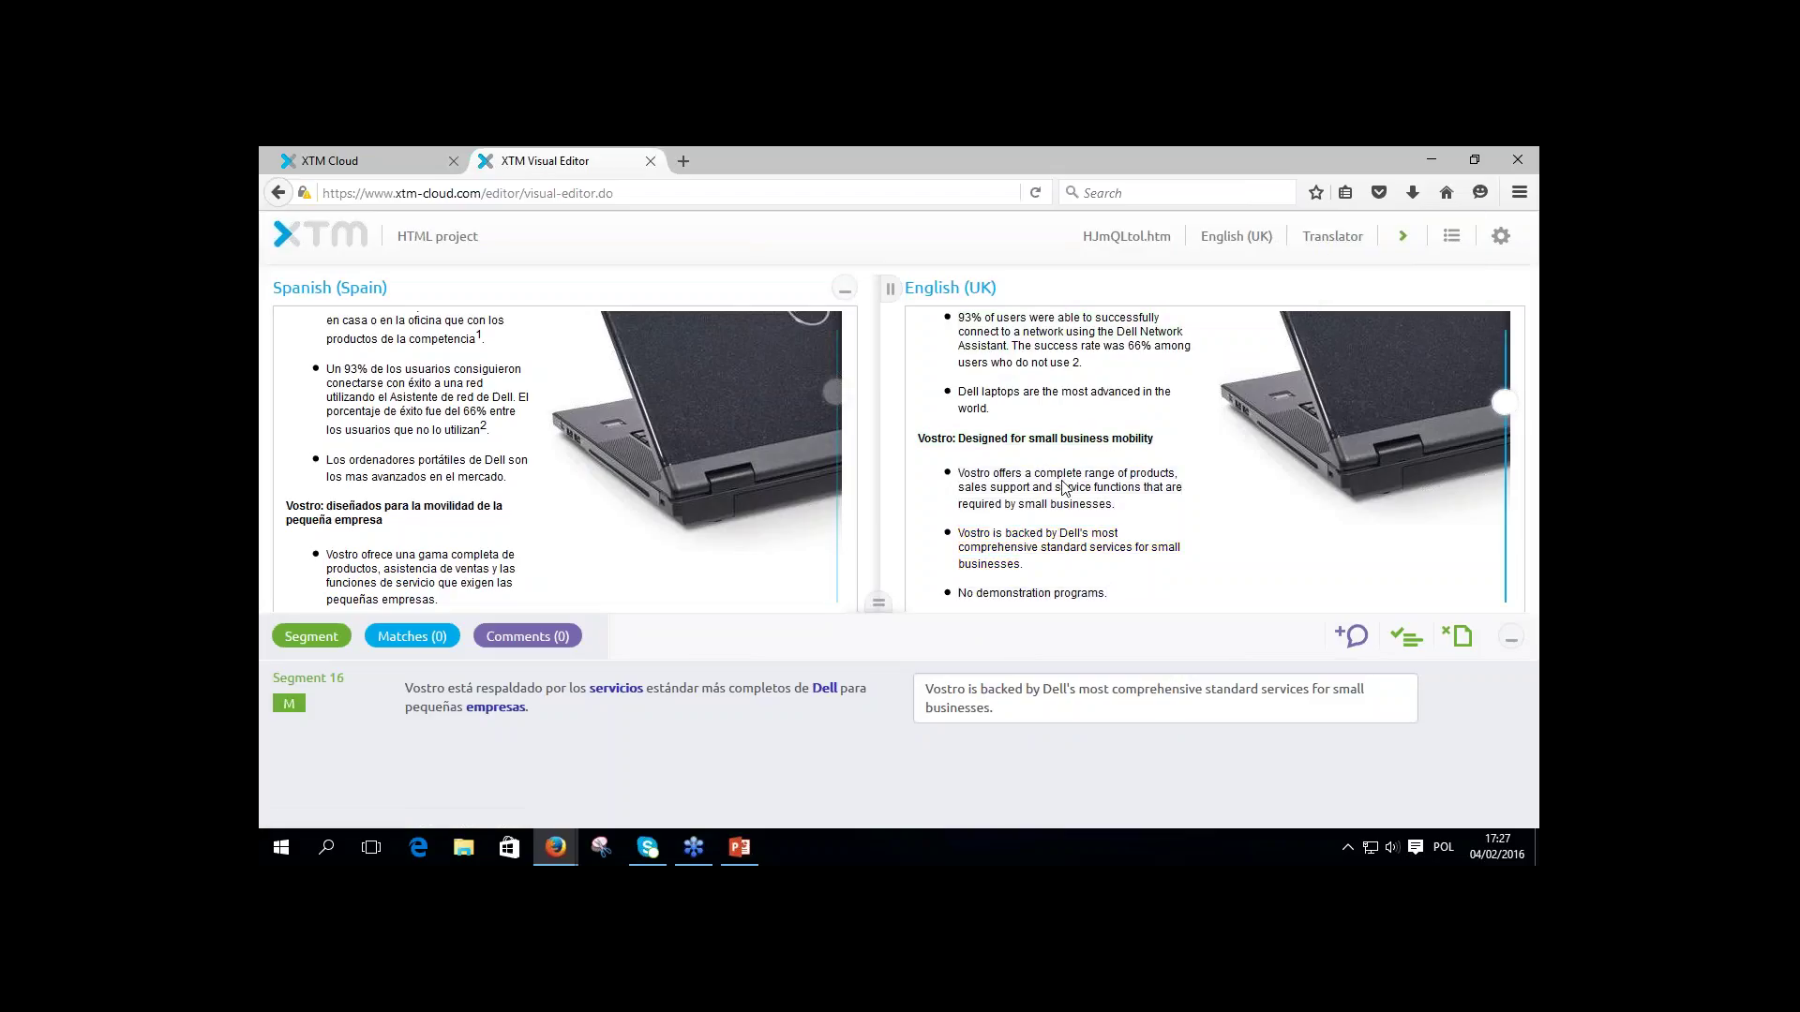
click(1453, 242)
click(1404, 282)
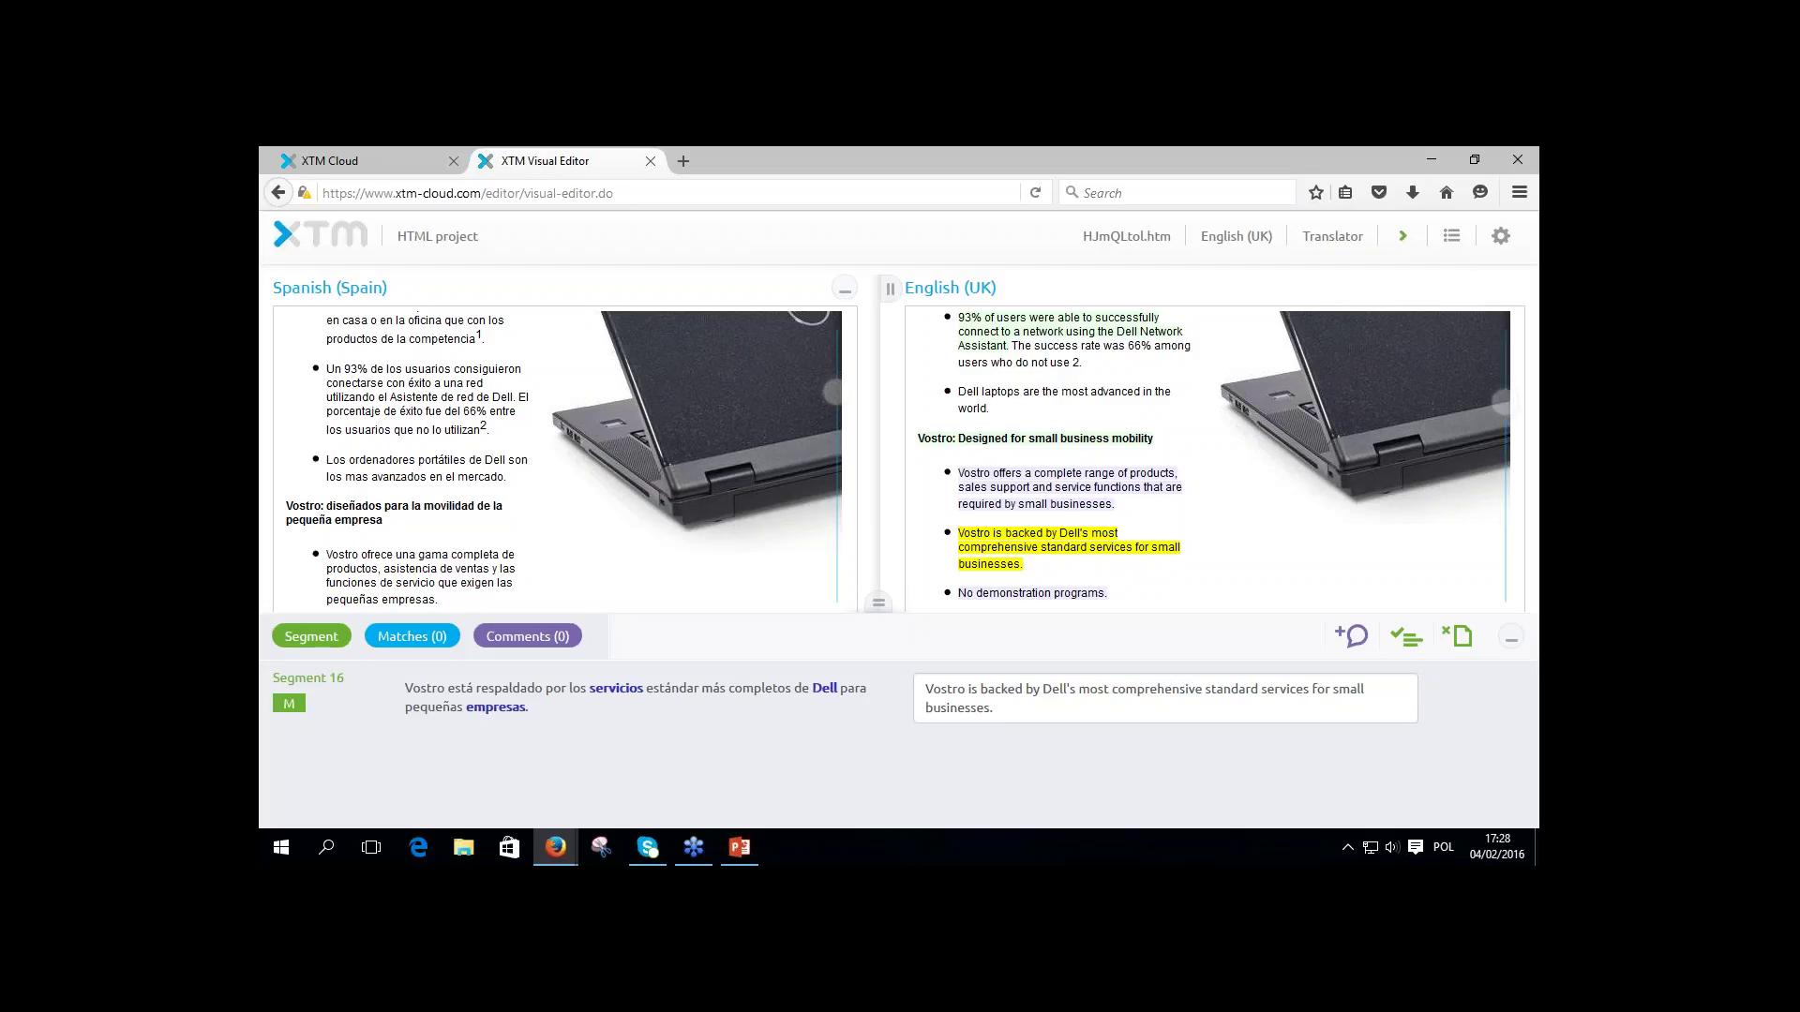
Switch to the PowerPoint presentation and start the slide show from the Q&A slide, number 4.
click(740, 848)
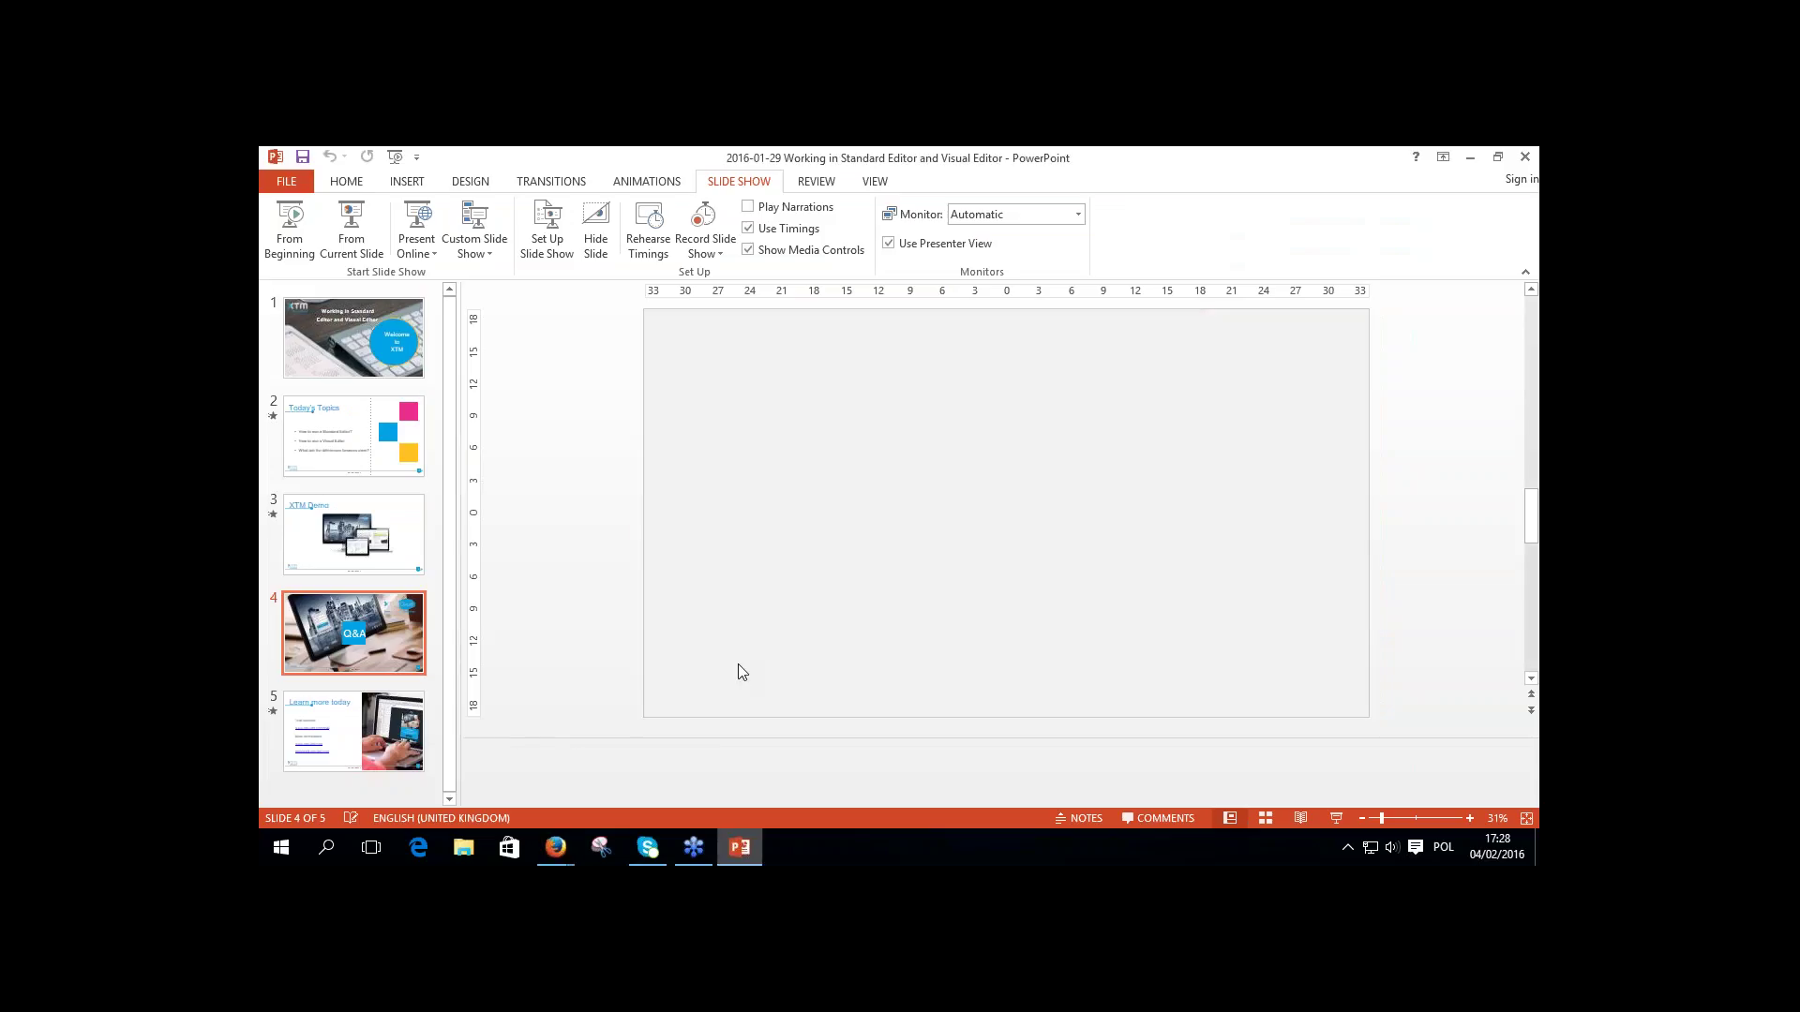
click(351, 230)
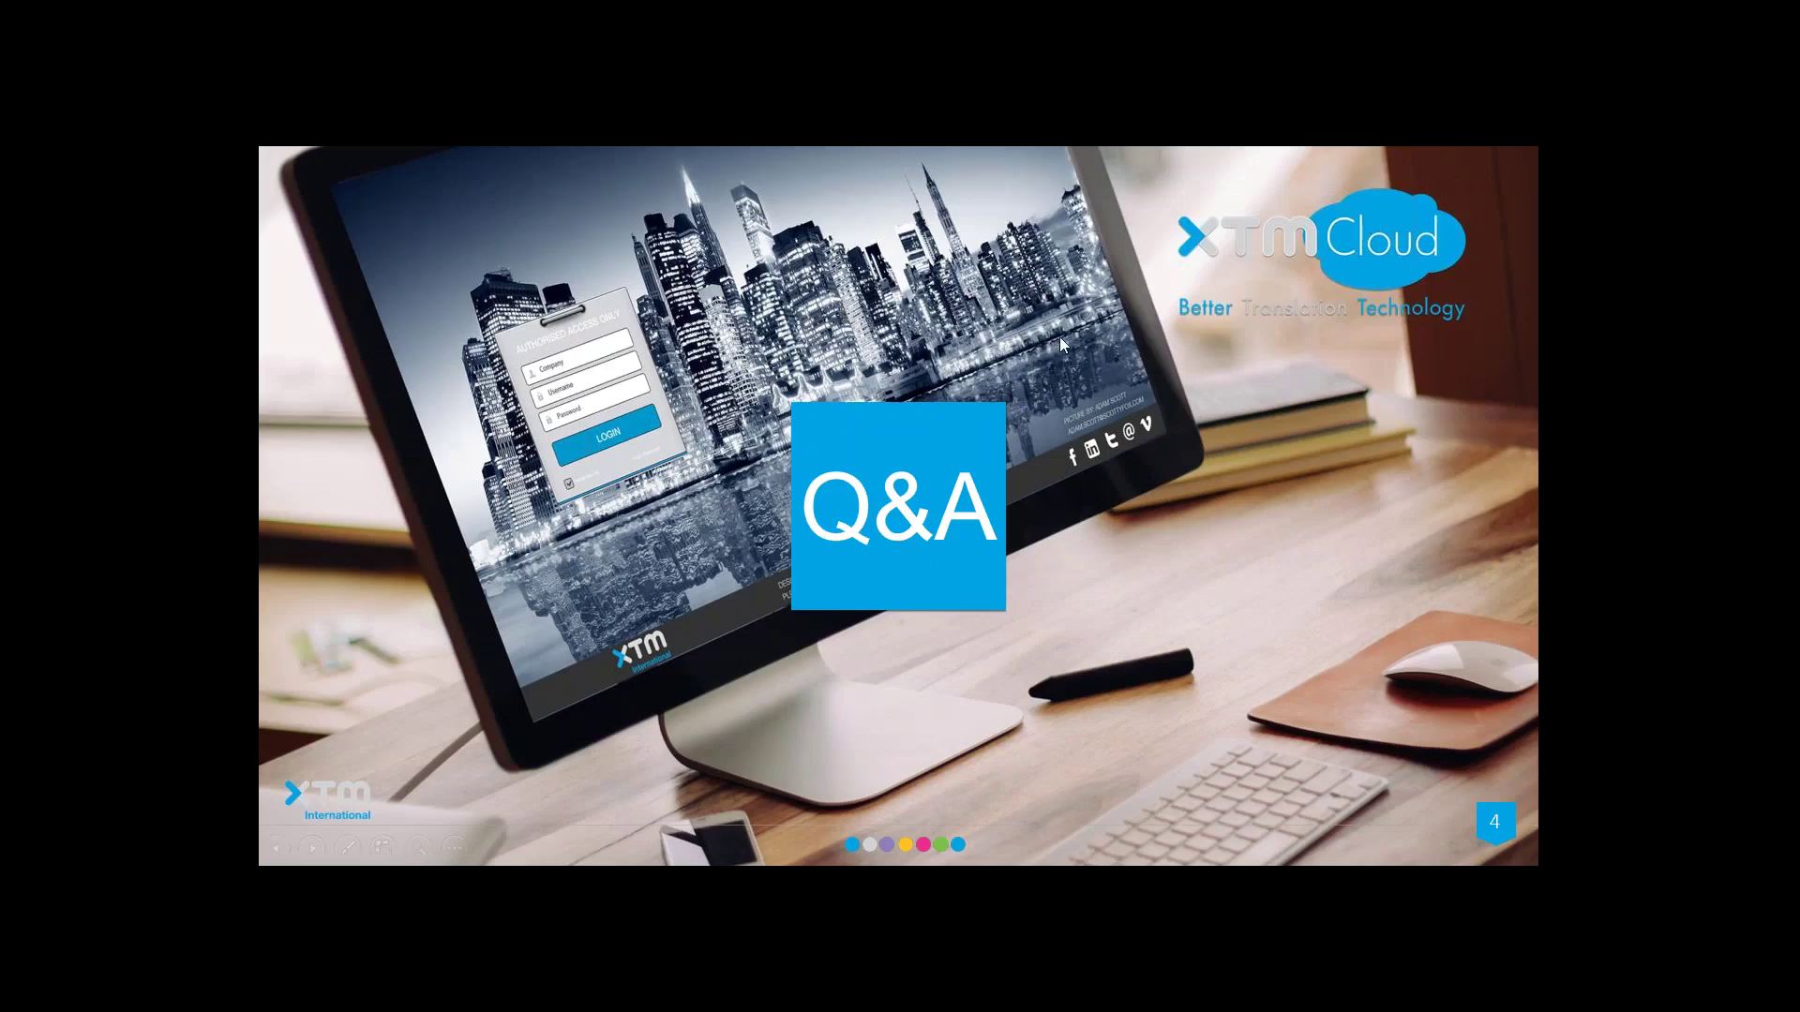